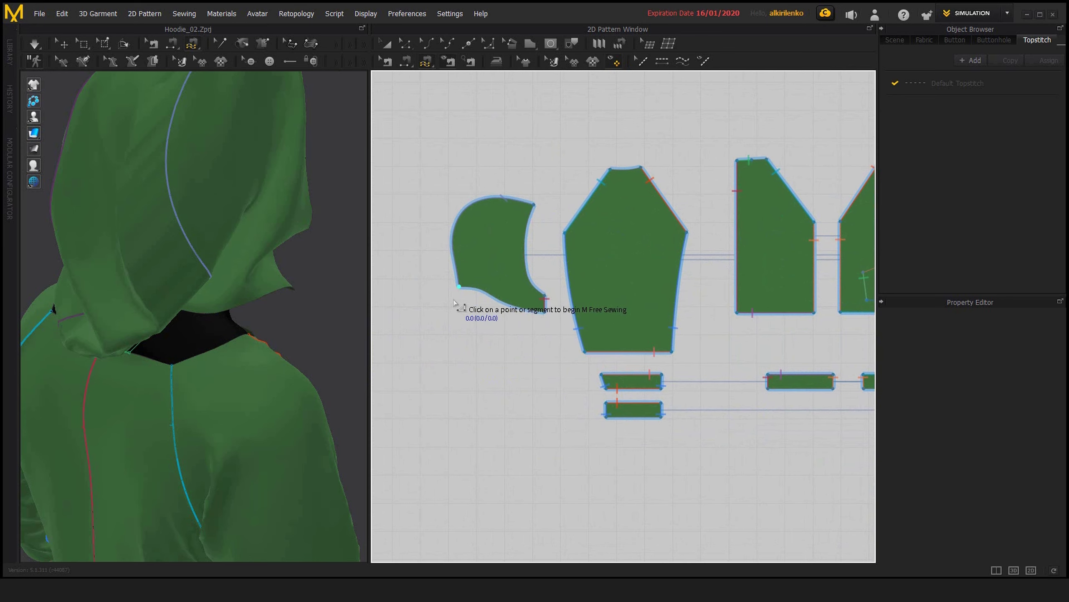
- Examine the neck opening from behind and front, highlighting the back and front body pieces that border it
right_drag(454, 306, 427, 325)
middle_drag(525, 346, 507, 360)
scroll(495, 361, down, 1)
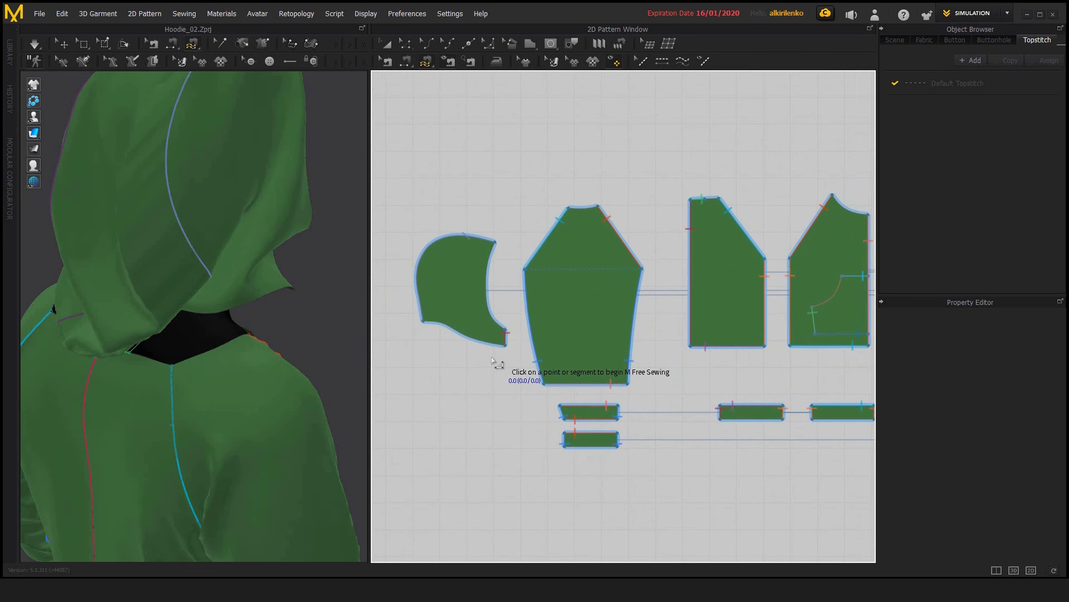
middle_drag(715, 218, 692, 232)
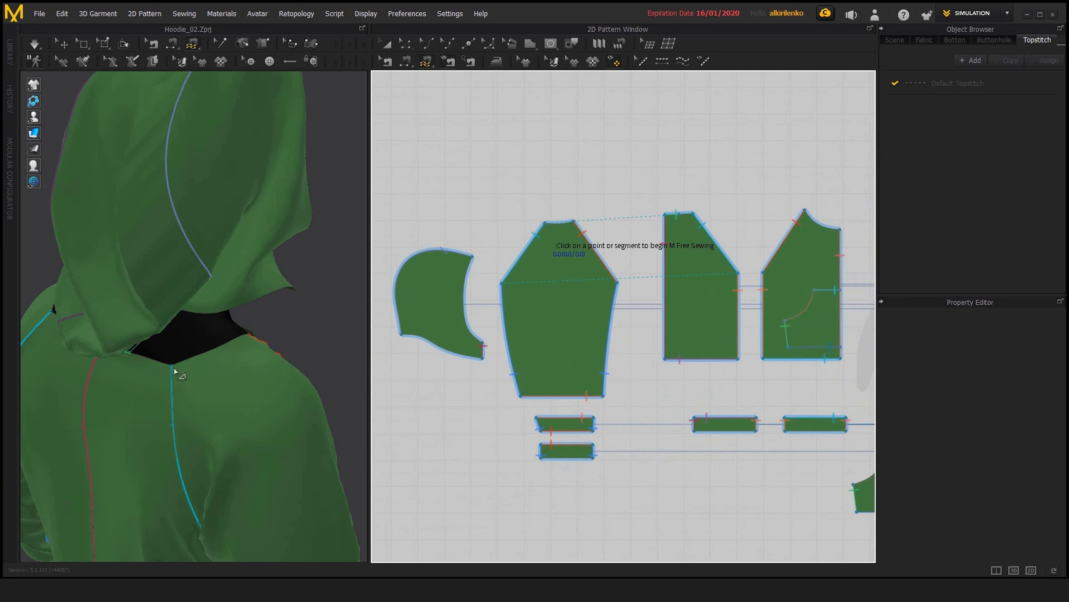
key(Escape)
click(156, 371)
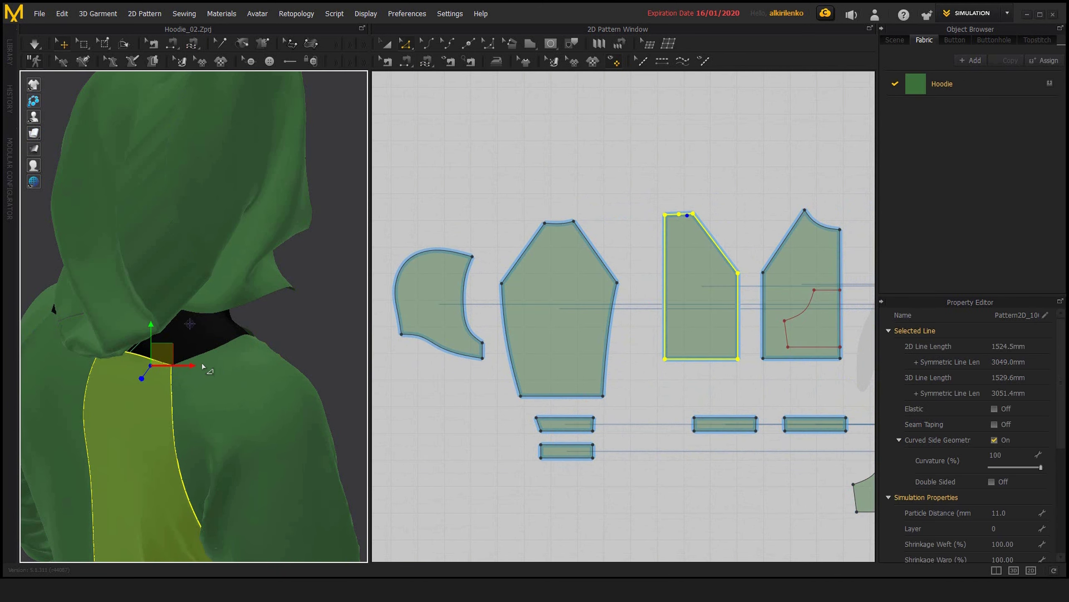
right_drag(331, 341, 349, 356)
click(353, 357)
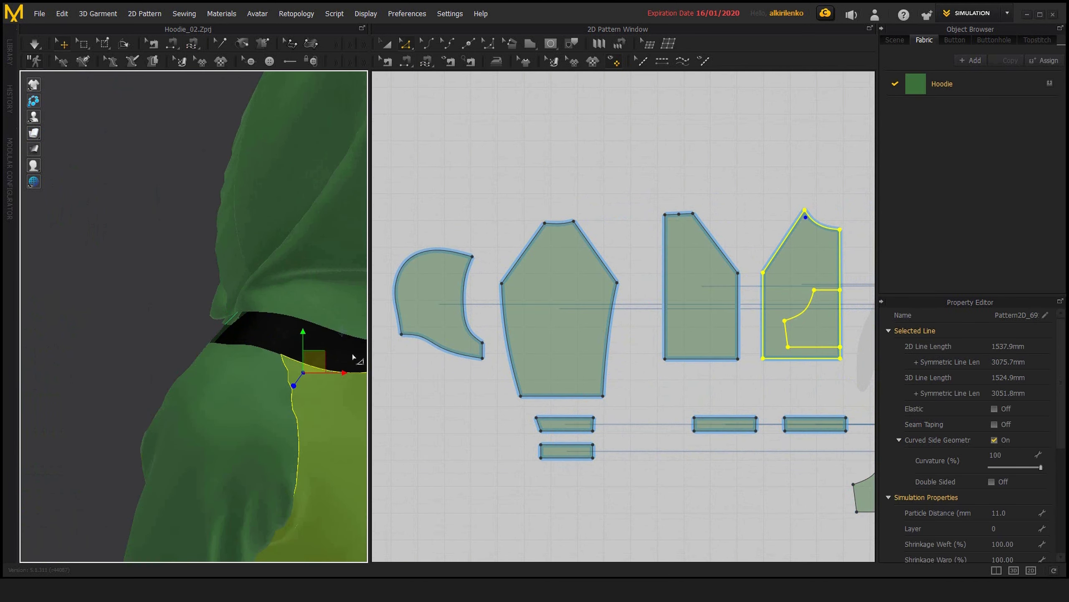
- Start an M:N Free Sewing and choose the hood piece's entire lower edge as its first side
click(475, 139)
click(425, 61)
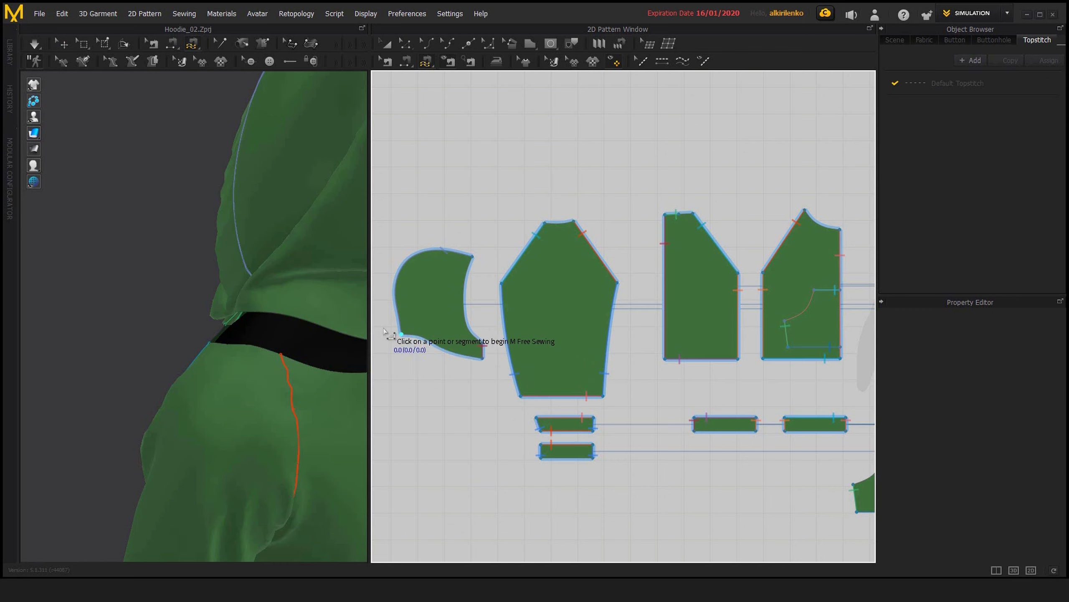
click(401, 333)
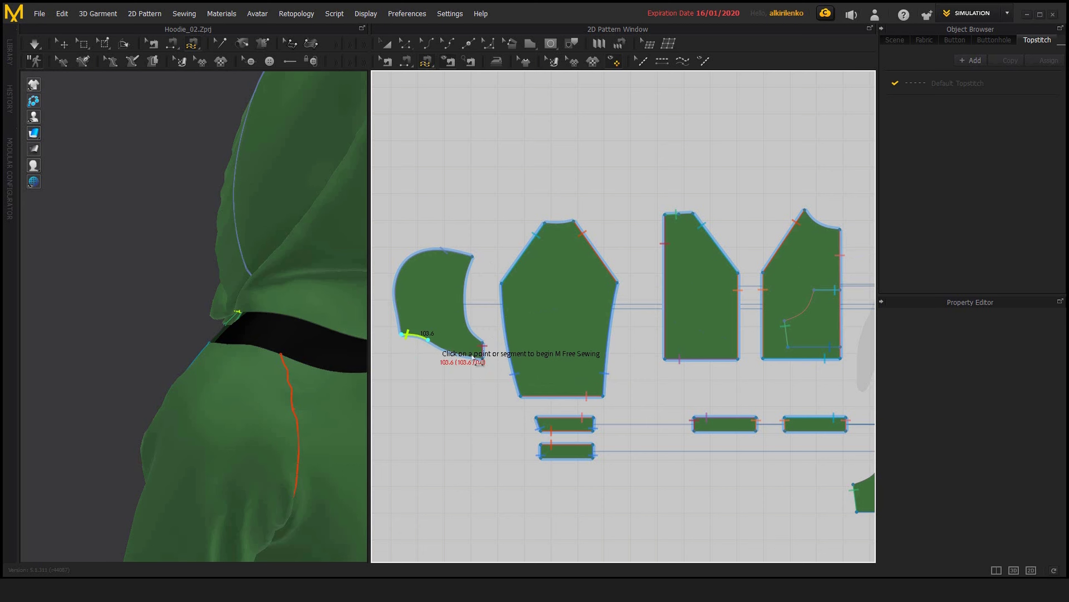
click(483, 359)
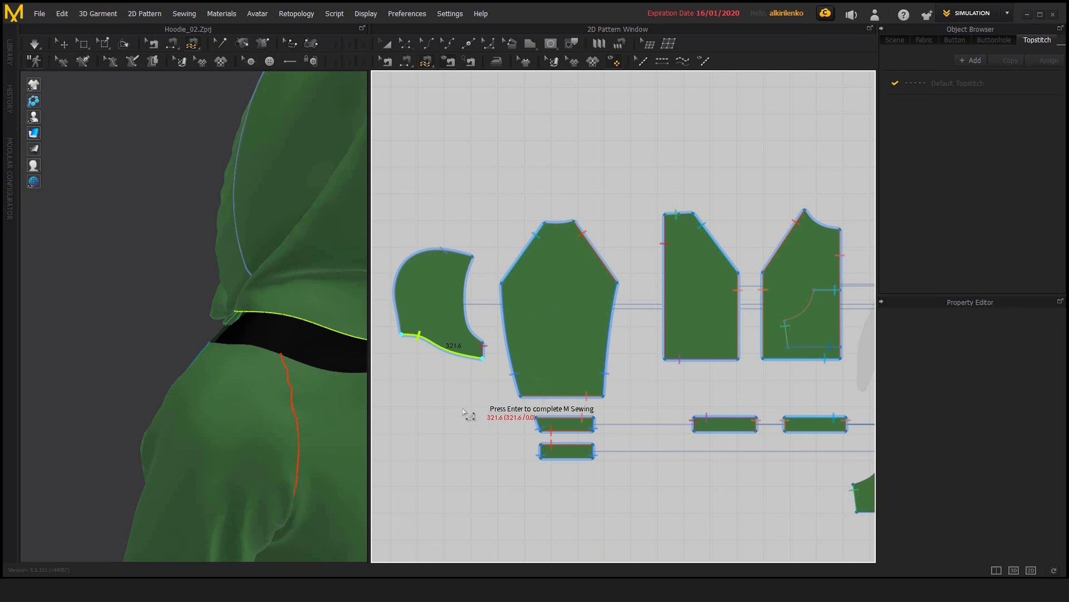
- Try adding the sleeve's upper slanted edge and the back piece's hem to the first side, and close that side
middle_drag(462, 409, 450, 414)
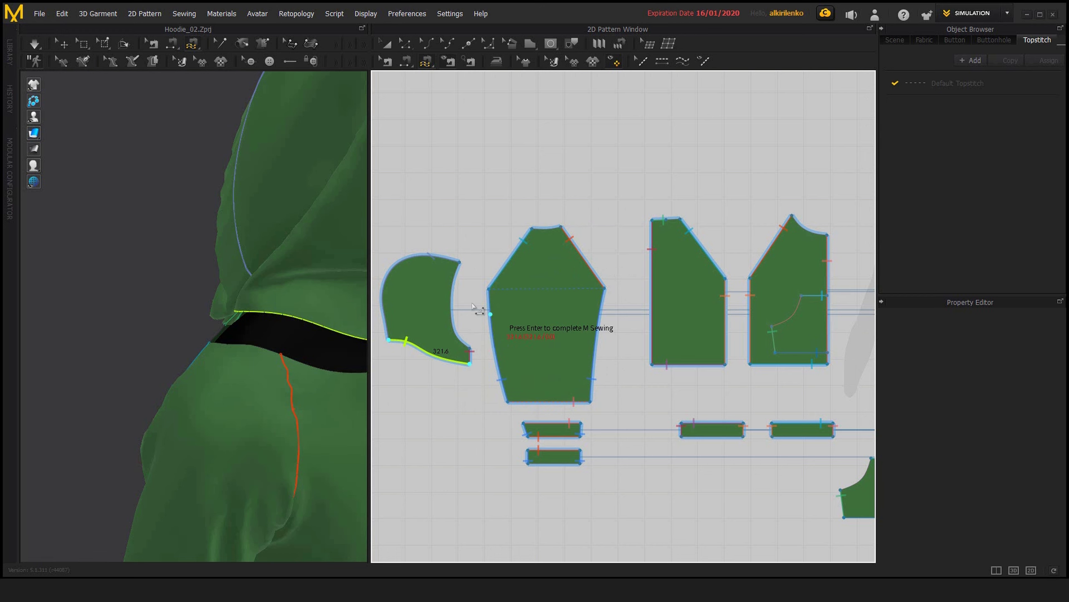
middle_drag(671, 412, 690, 425)
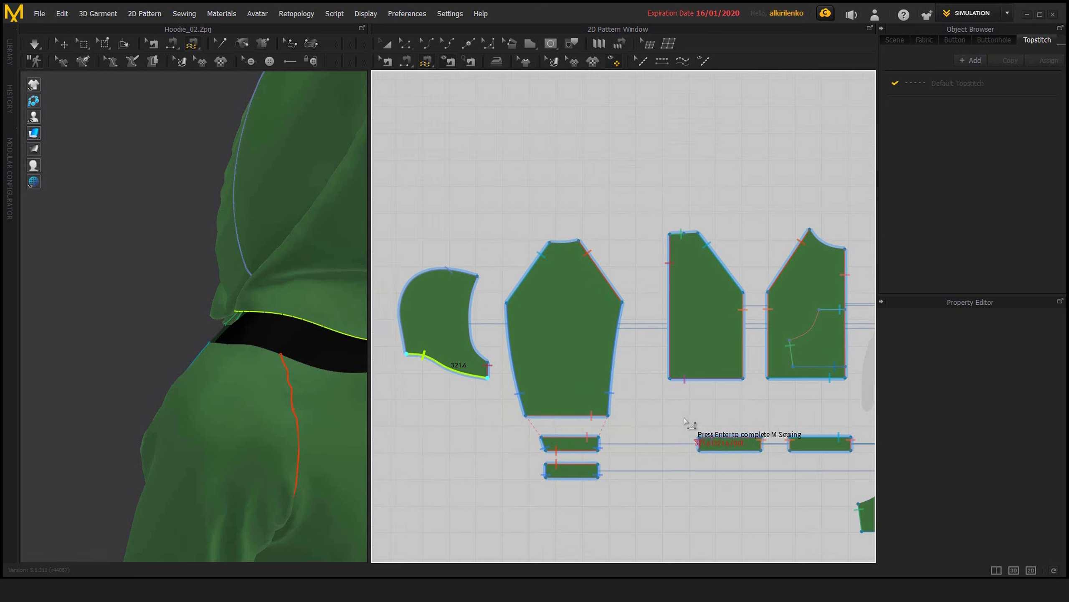
scroll(639, 413, down, 4)
middle_drag(770, 285, 709, 277)
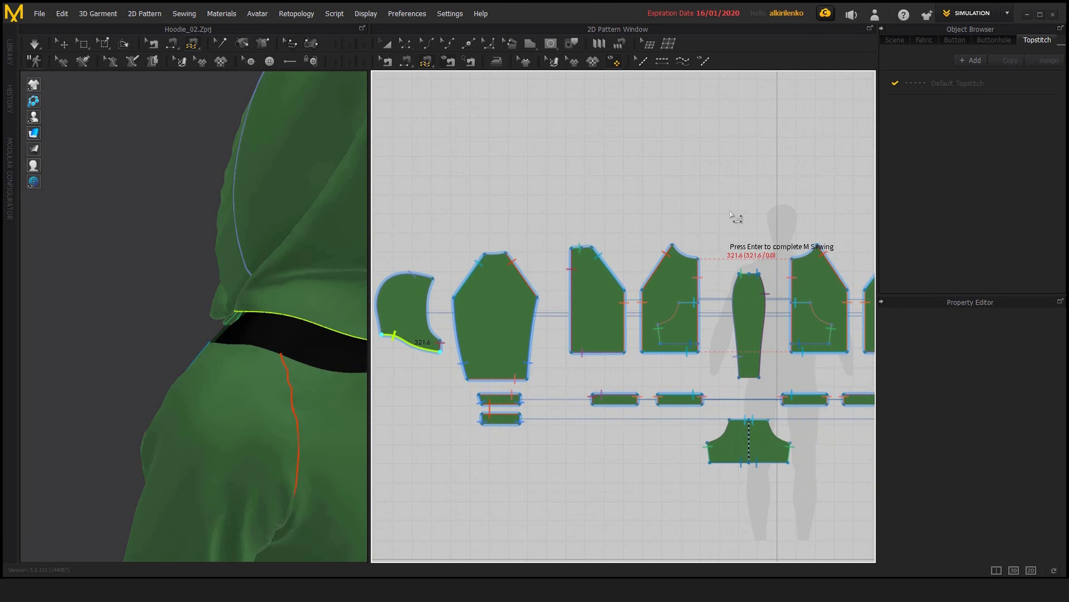
middle_drag(515, 224, 540, 214)
scroll(501, 244, up, 2)
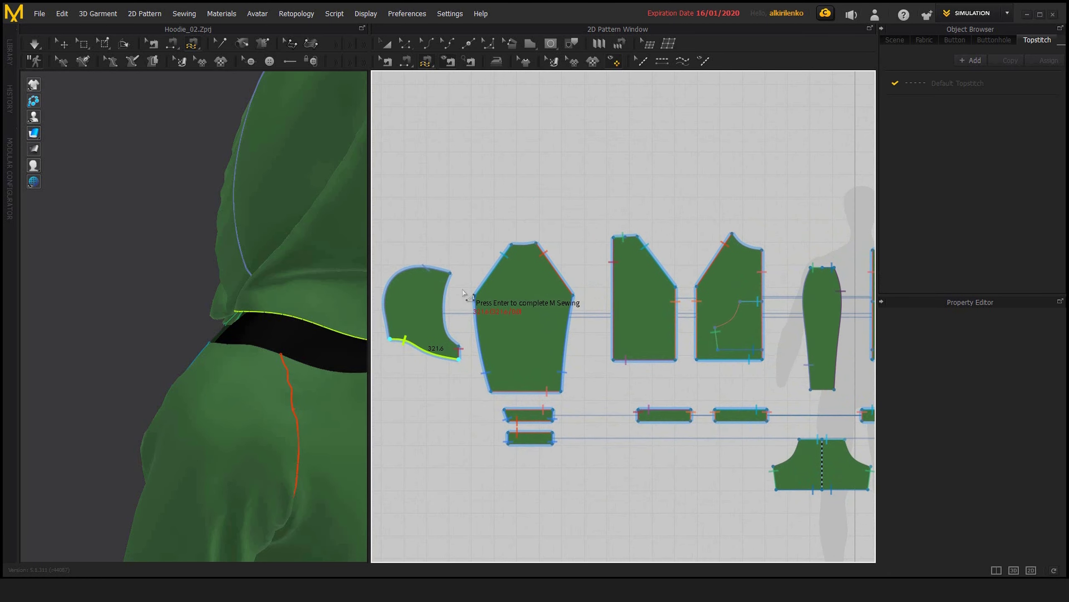
scroll(464, 305, up, 1)
middle_drag(464, 305, 524, 325)
click(511, 312)
click(551, 255)
middle_drag(623, 337, 592, 295)
click(634, 341)
click(703, 342)
key(Return)
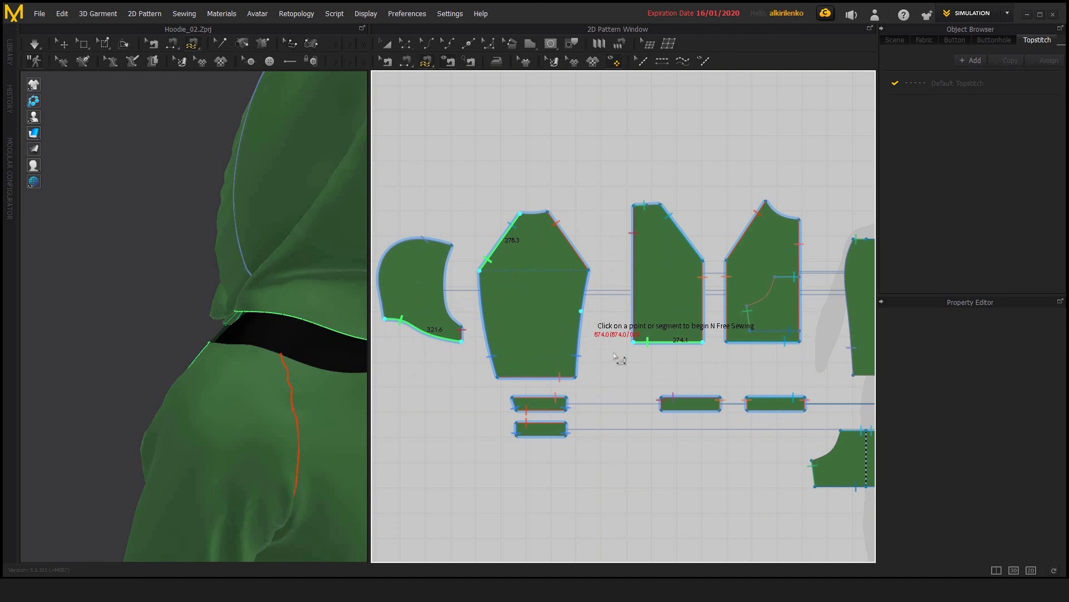
- Try using the back piece's slanted edge, the front neckline and the narrow middle strip's long edge as the second side
click(661, 204)
click(703, 260)
scroll(715, 274, down, 1)
middle_drag(737, 269, 657, 271)
click(665, 217)
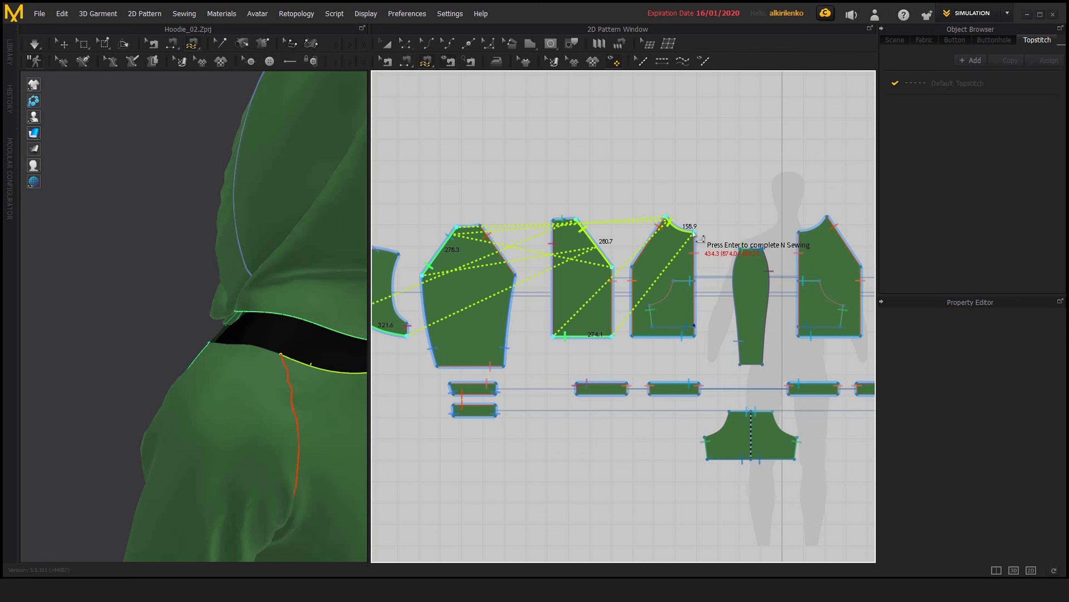
click(693, 233)
middle_drag(740, 192, 641, 164)
click(662, 220)
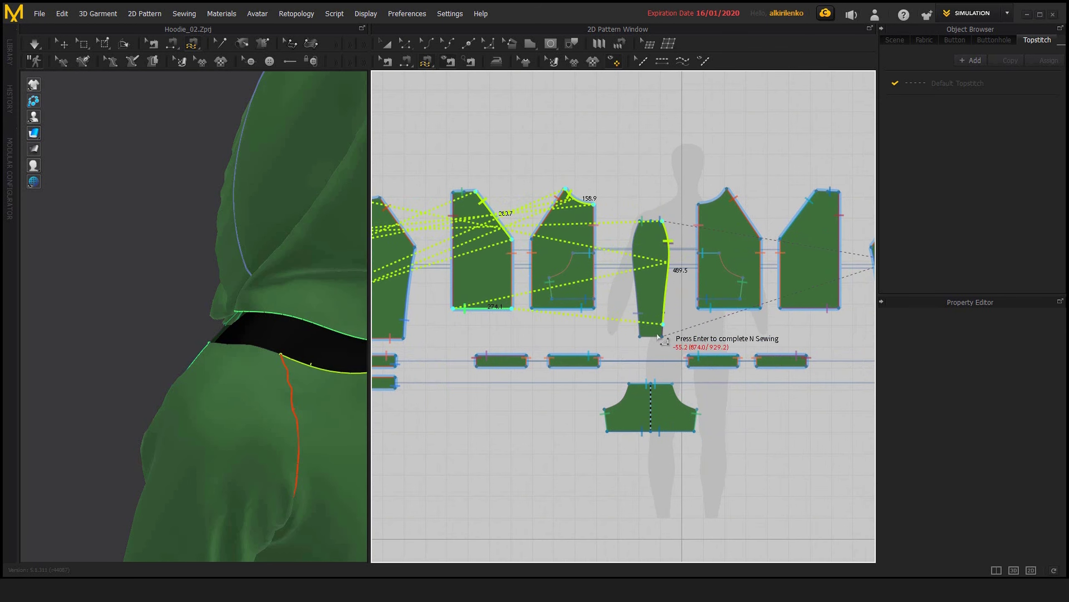
- Examine the pattern pieces and the edges chosen for both sides of the M:N sewing
middle_drag(666, 346, 725, 340)
scroll(705, 295, down, 1)
middle_drag(774, 261, 726, 262)
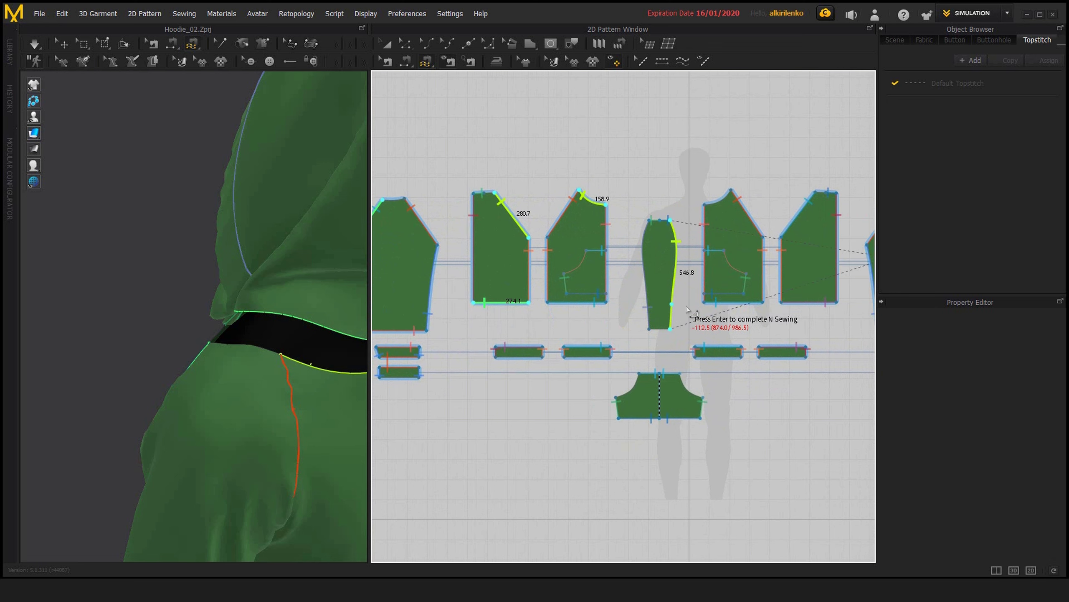
middle_drag(433, 323, 547, 330)
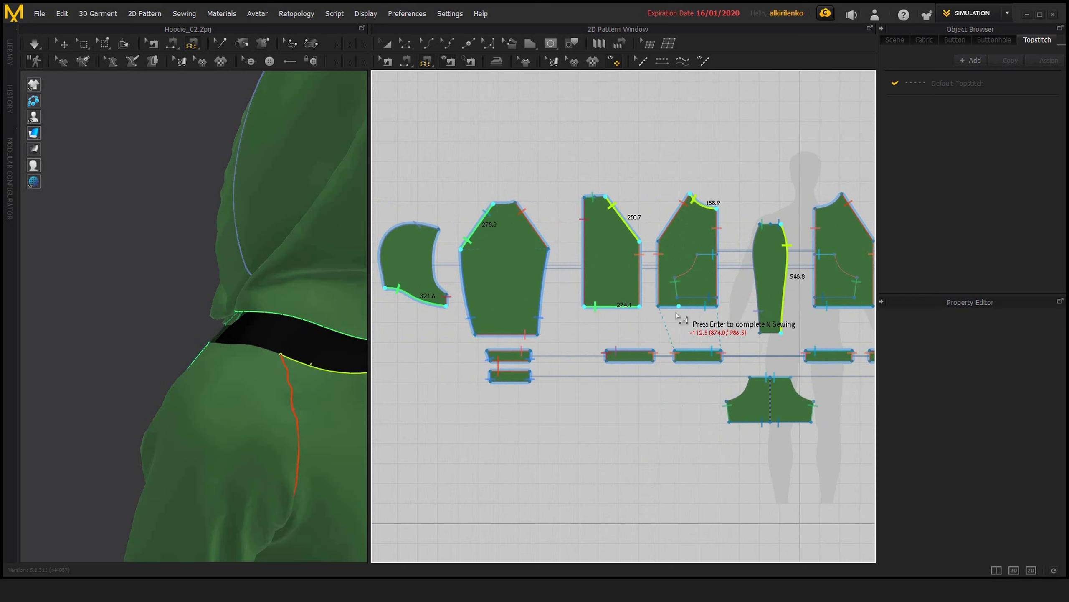
middle_drag(674, 312, 664, 315)
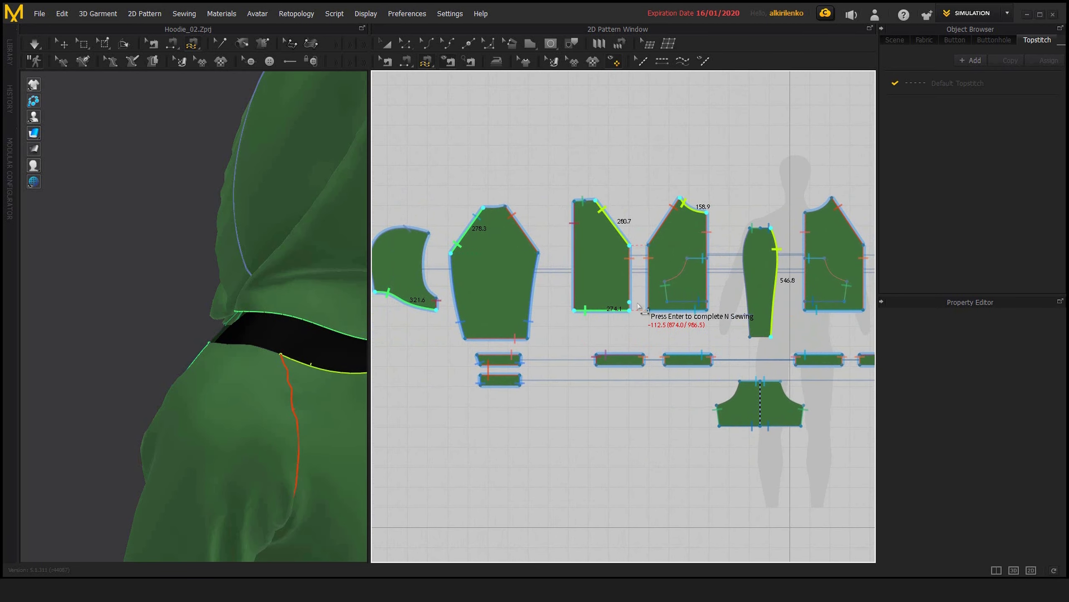
scroll(631, 354, down, 2)
scroll(601, 365, up, 3)
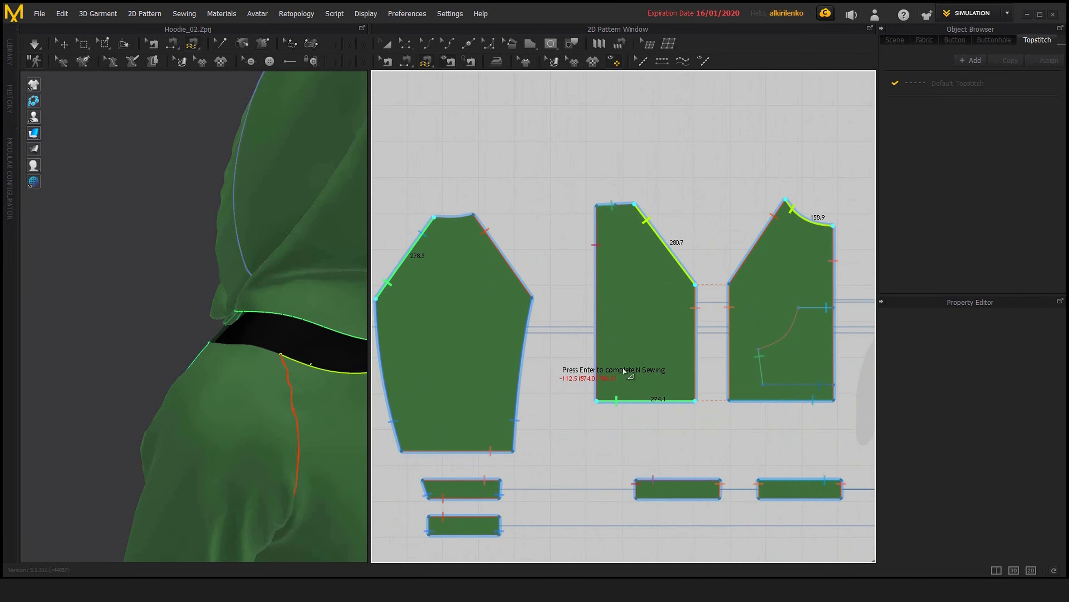
scroll(569, 359, down, 2)
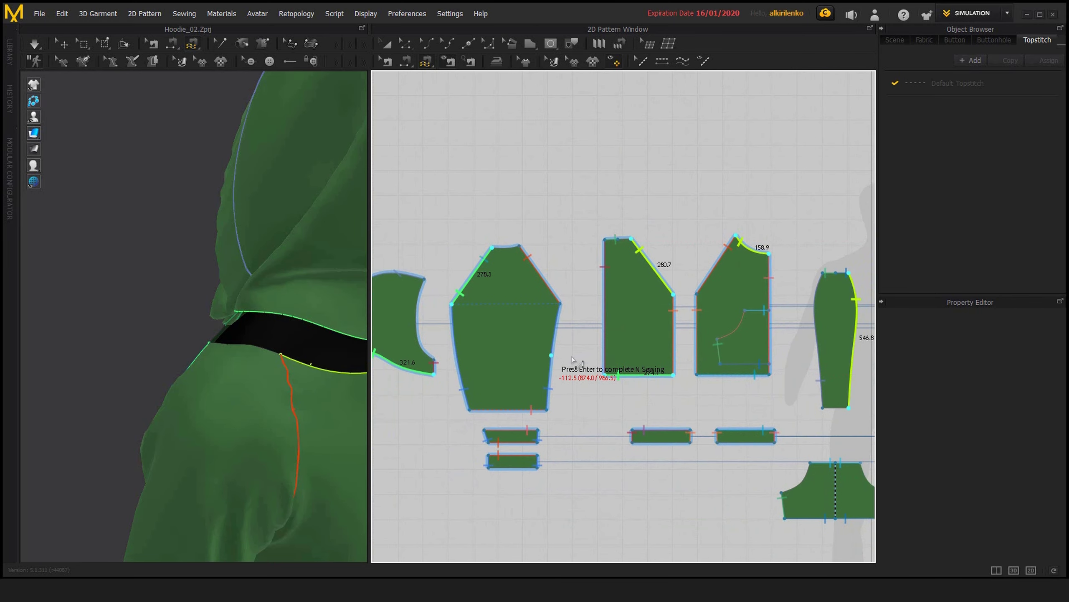
middle_drag(594, 395, 696, 402)
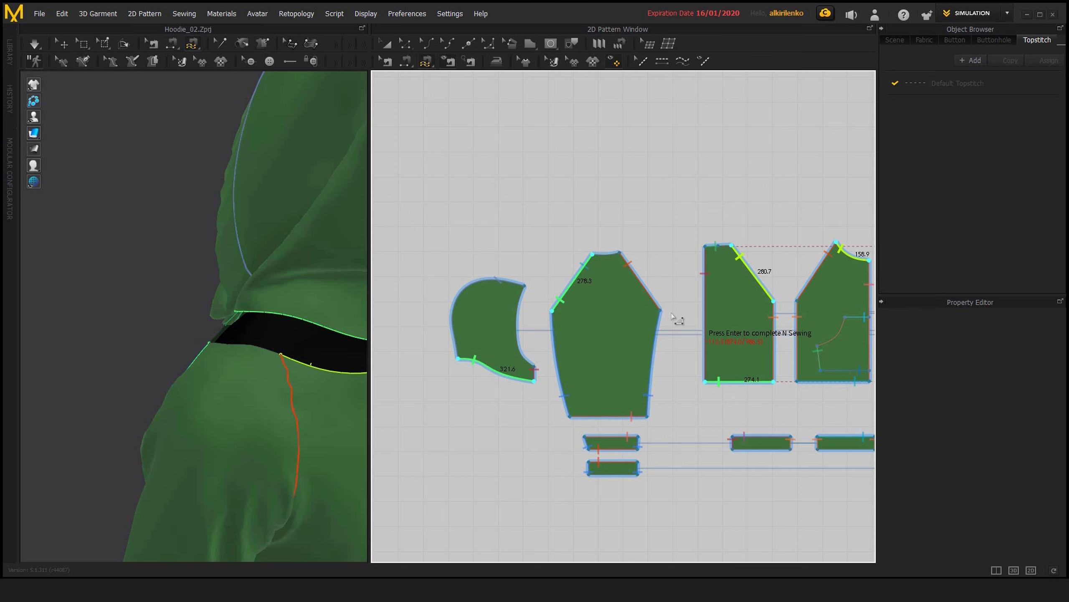
middle_drag(690, 315, 612, 285)
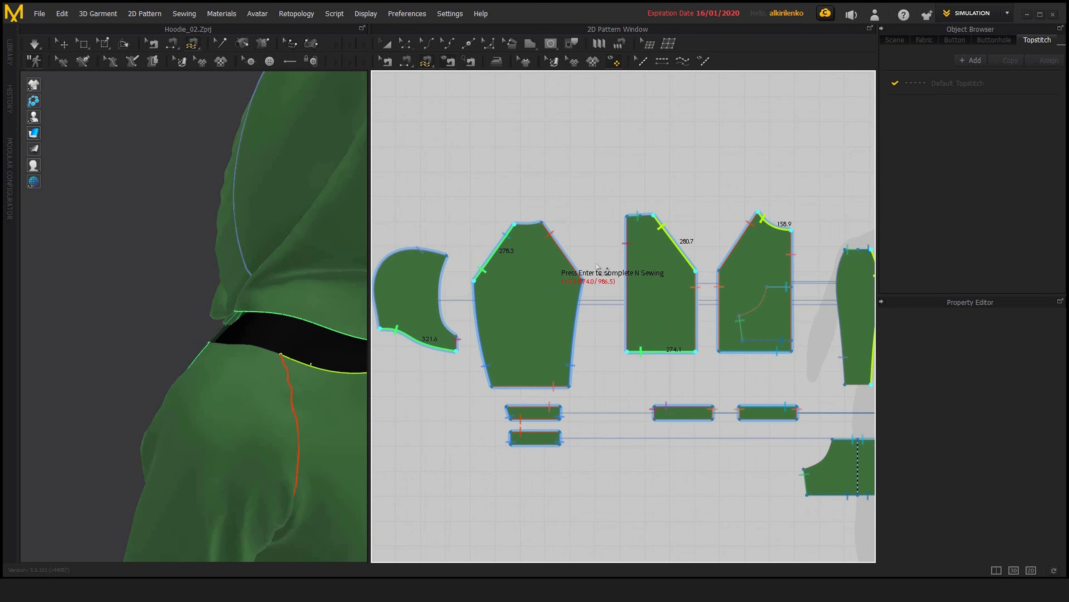
middle_drag(707, 199, 609, 191)
scroll(636, 199, down, 2)
middle_drag(750, 350, 714, 346)
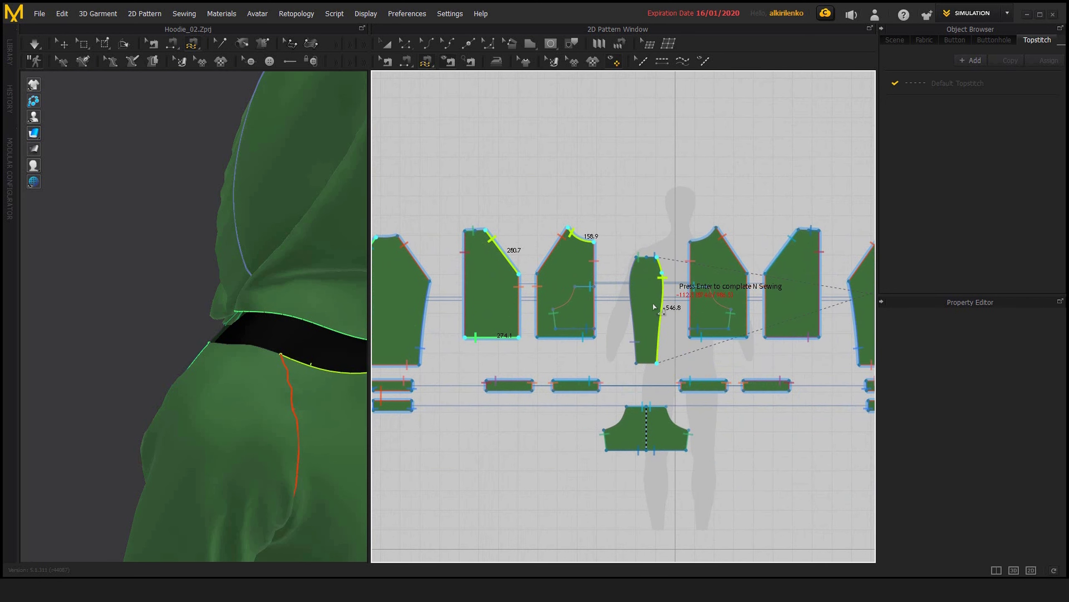
middle_drag(656, 373, 746, 361)
- Undo the extra edge selections so that only the hood's lower edge stays in the M:N sewing
key(ctrl+z)
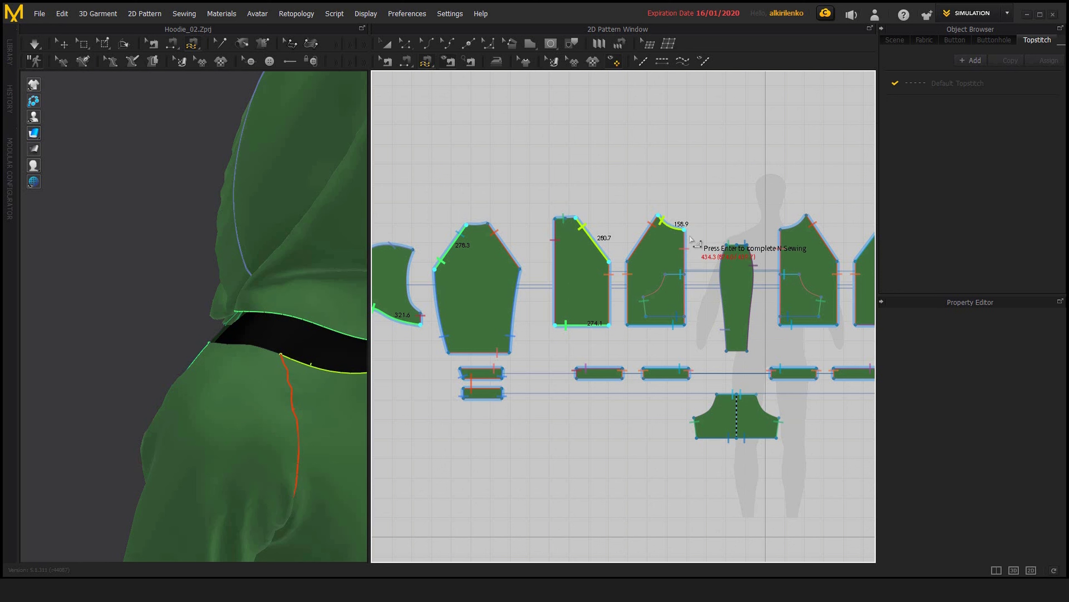
key(ctrl+z)
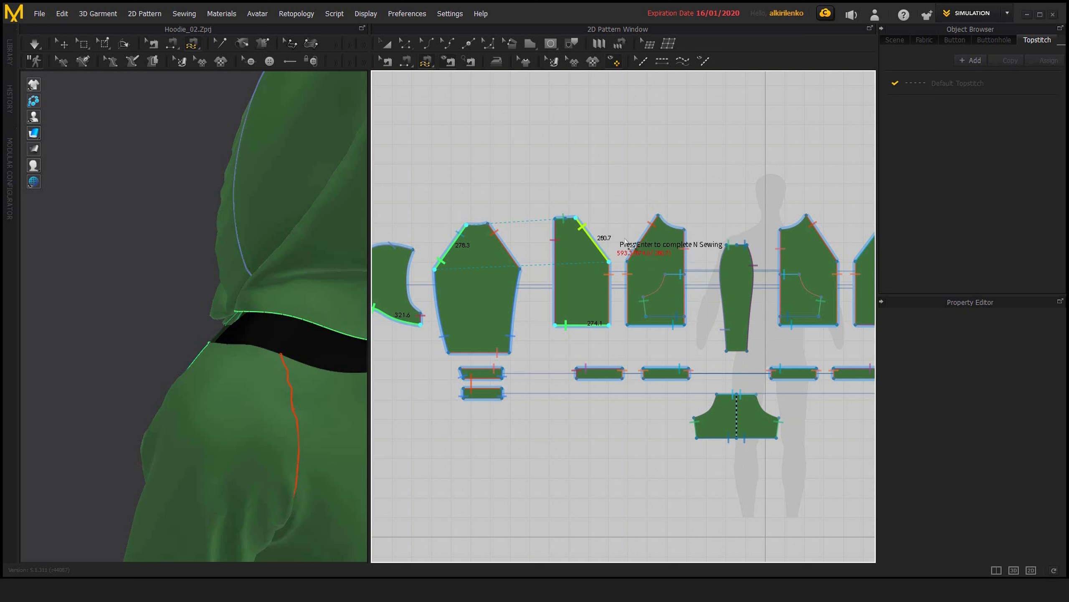
key(ctrl+z)
middle_drag(539, 252, 590, 257)
key(ctrl+z)
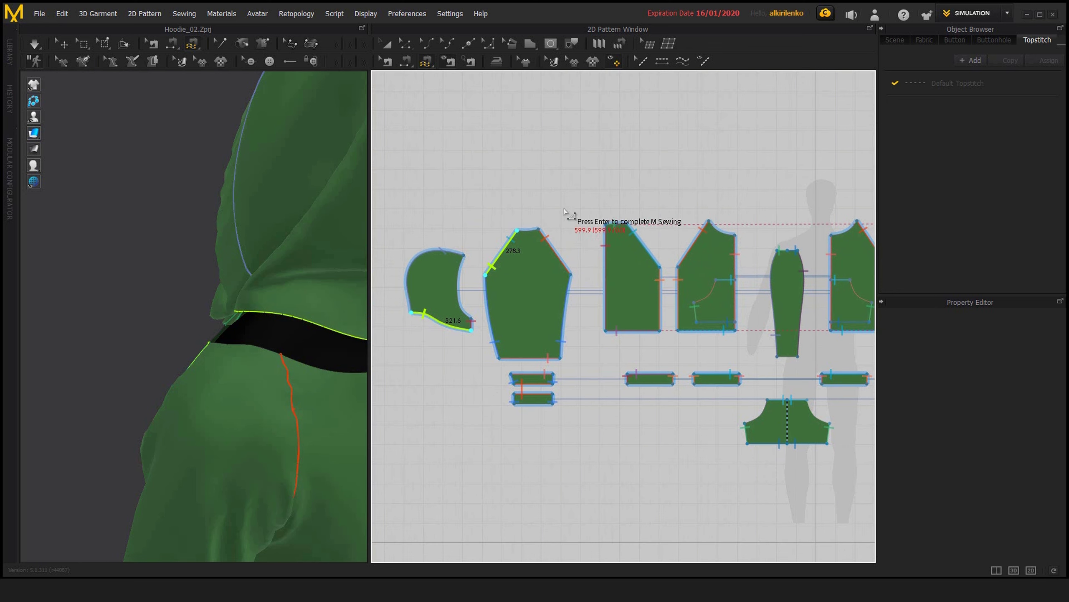
key(ctrl+z)
- Complete the first side of the M:N sewing with only the hood's lower edge
middle_drag(444, 337, 503, 360)
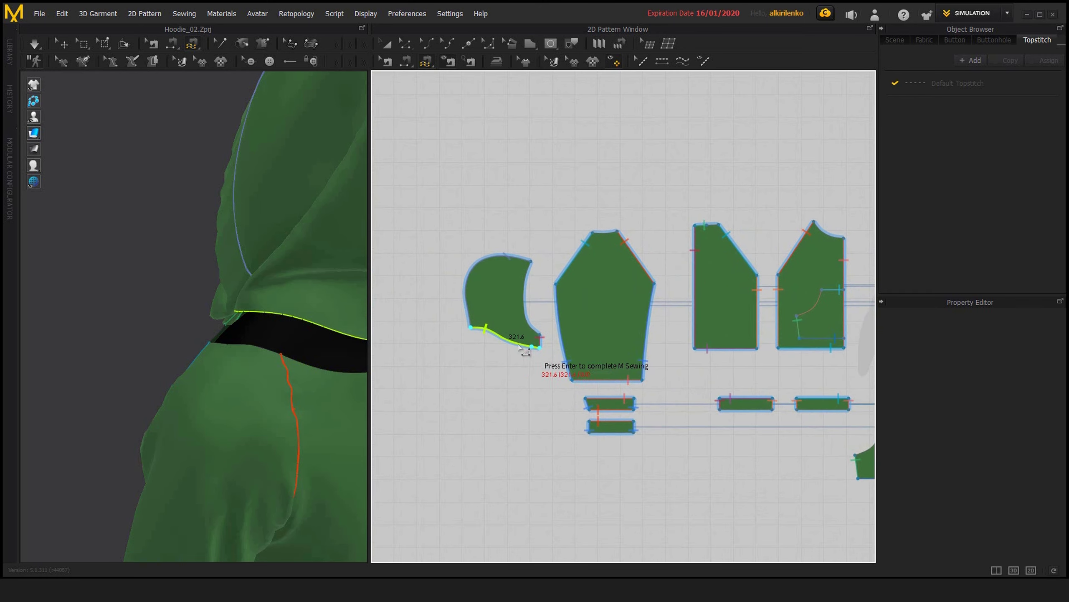
middle_drag(722, 314, 673, 323)
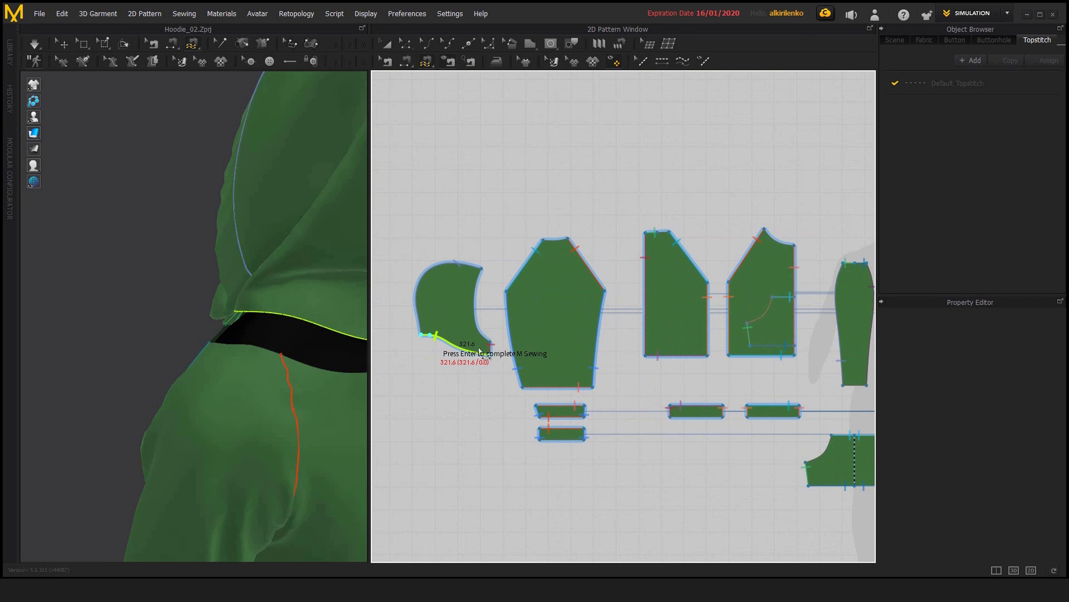
scroll(751, 302, down, 3)
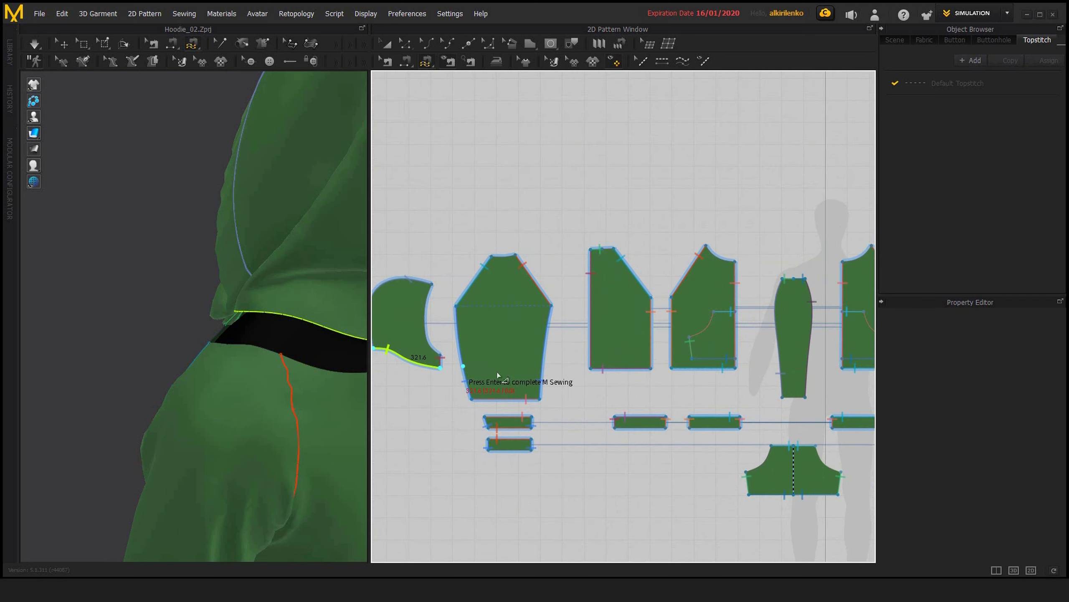
scroll(461, 382, up, 3)
key(Return)
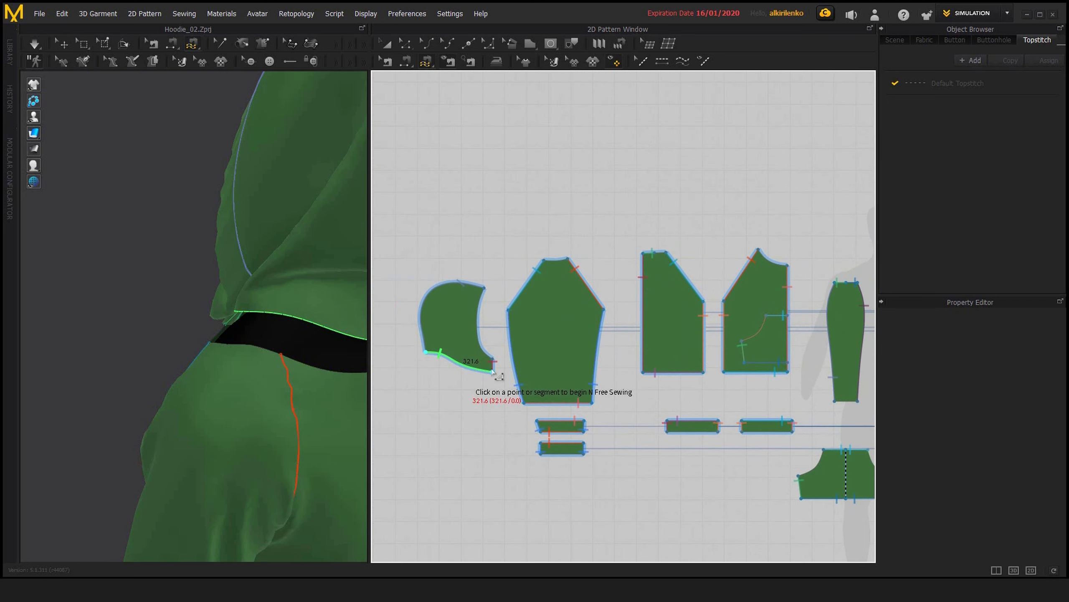
- Sew the hood's lower edge to the sleeve's top edge, the back neckline and the front neckline
middle_drag(606, 202, 568, 196)
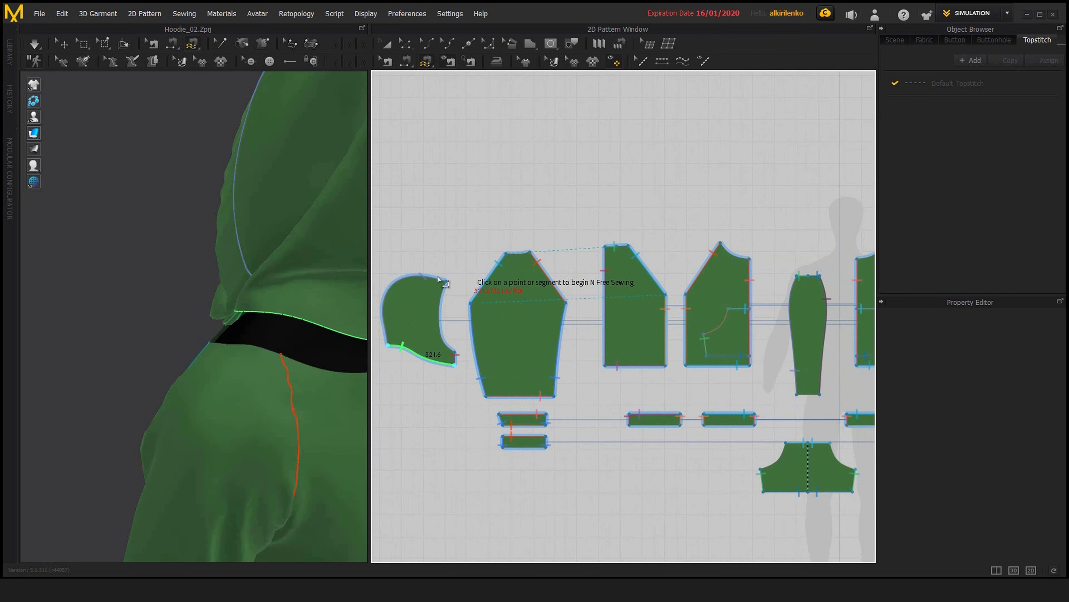
click(507, 253)
click(526, 252)
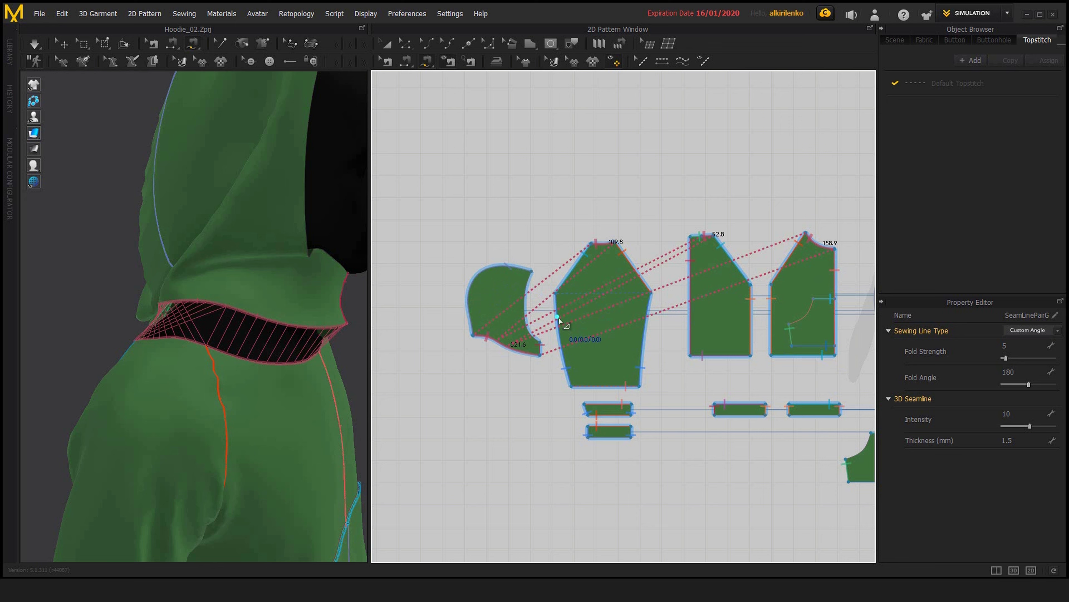
click(605, 386)
click(607, 405)
scroll(556, 252, up, 2)
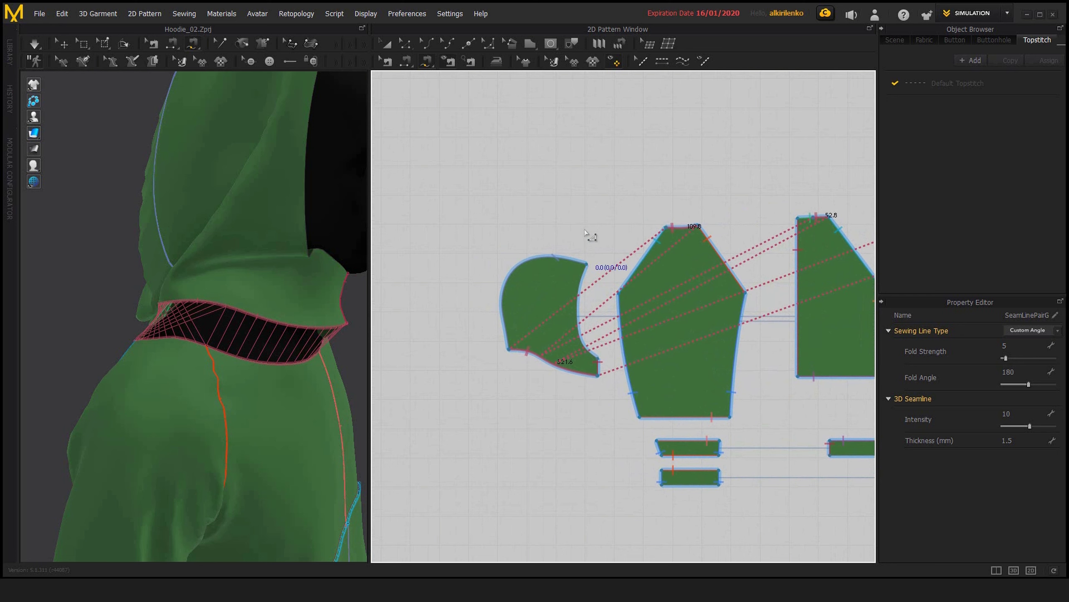
scroll(597, 239, up, 2)
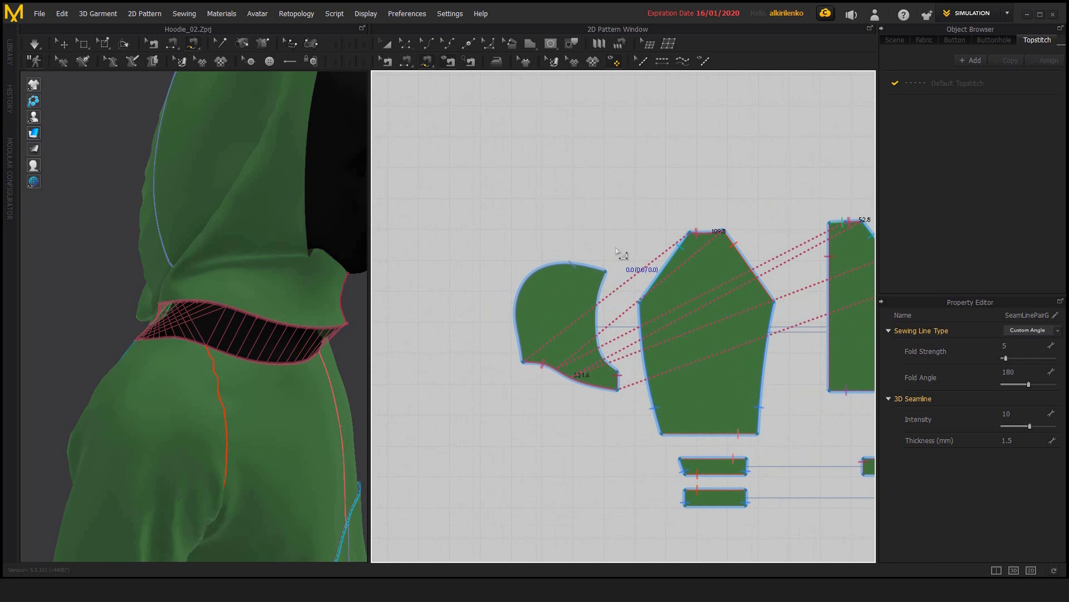
middle_drag(642, 241, 604, 232)
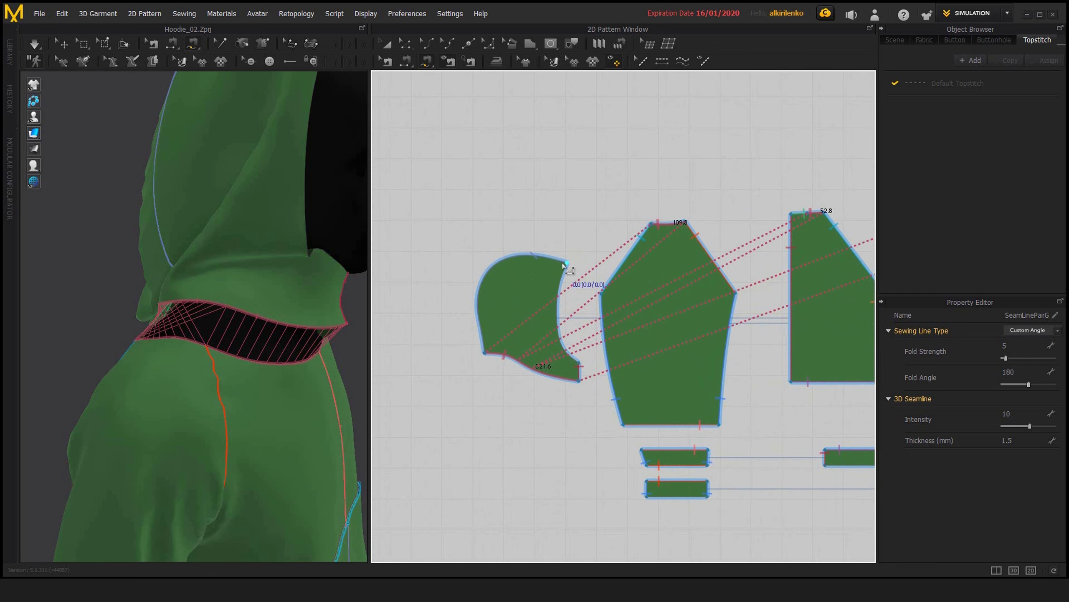
scroll(550, 268, up, 1)
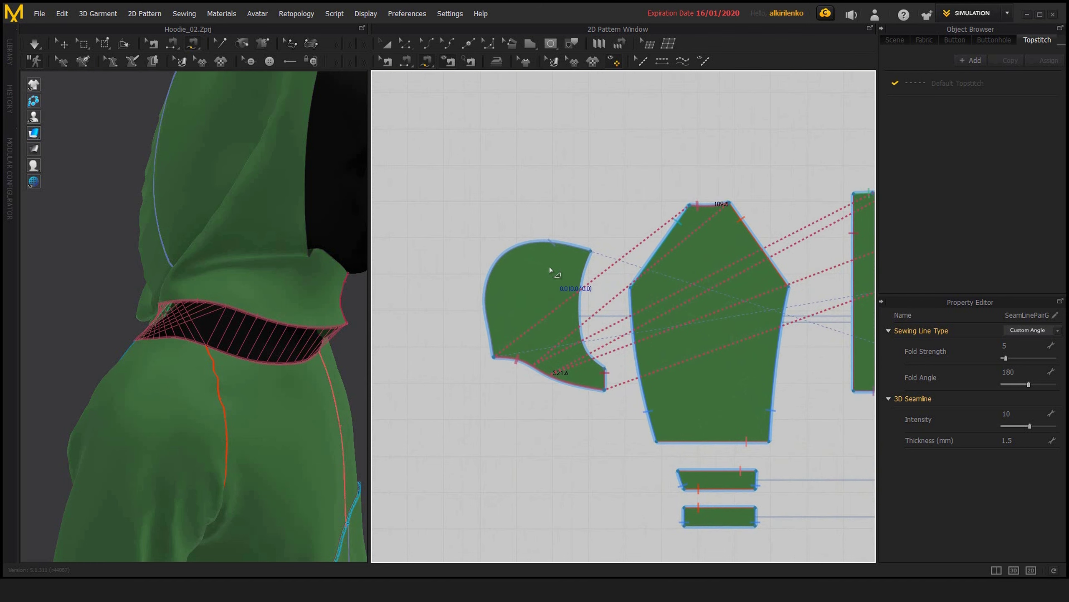
- Free-sew a stretch of the hood's curved back edge, about 275 mm long, to an equal length of the sleeve's side edge
click(533, 248)
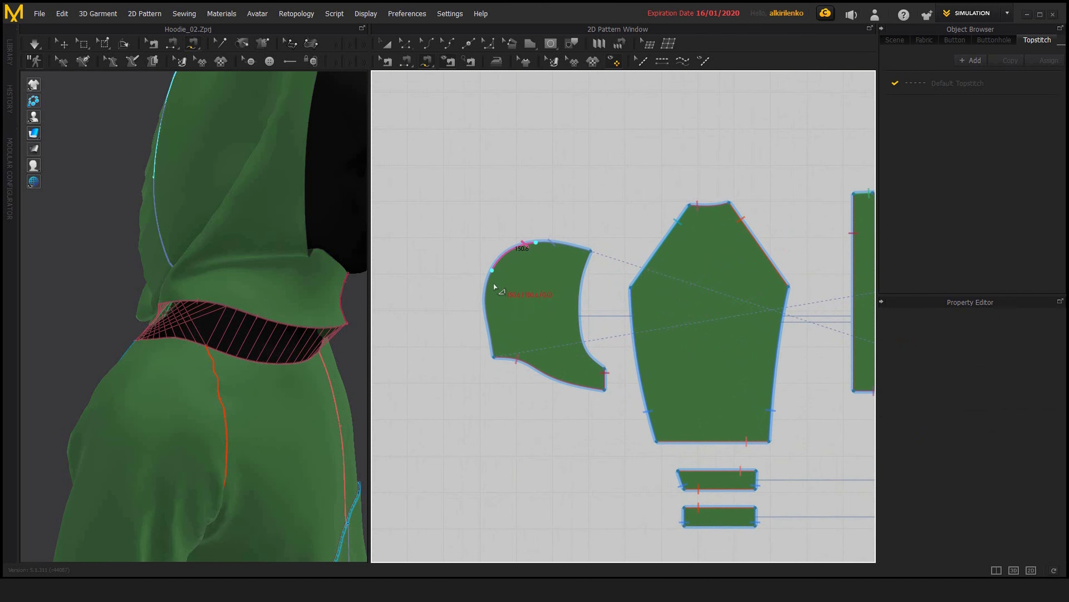
click(486, 315)
middle_drag(636, 334, 572, 251)
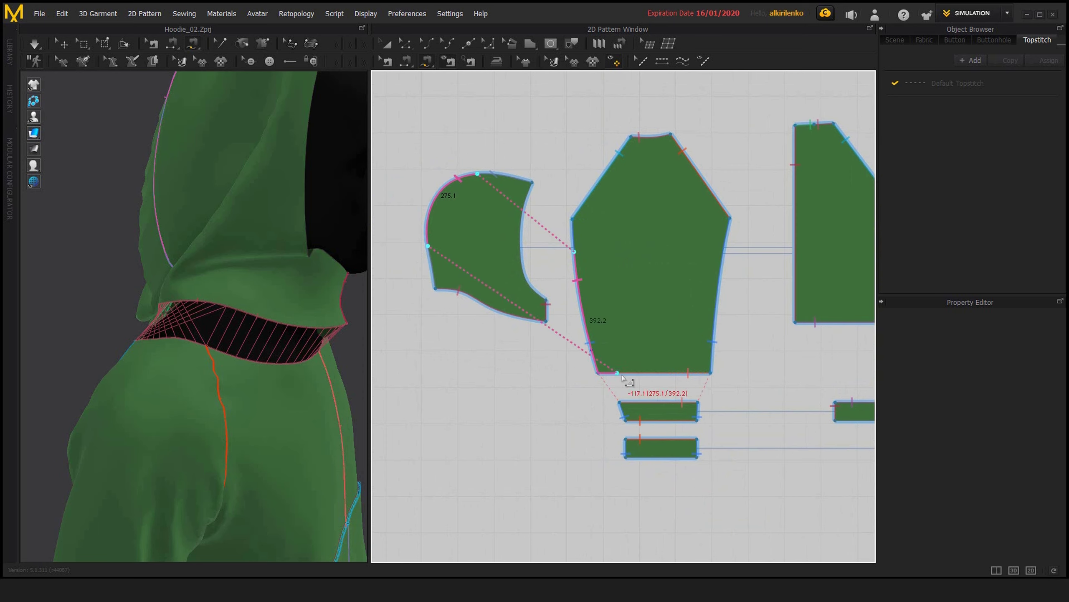
middle_drag(537, 396, 566, 402)
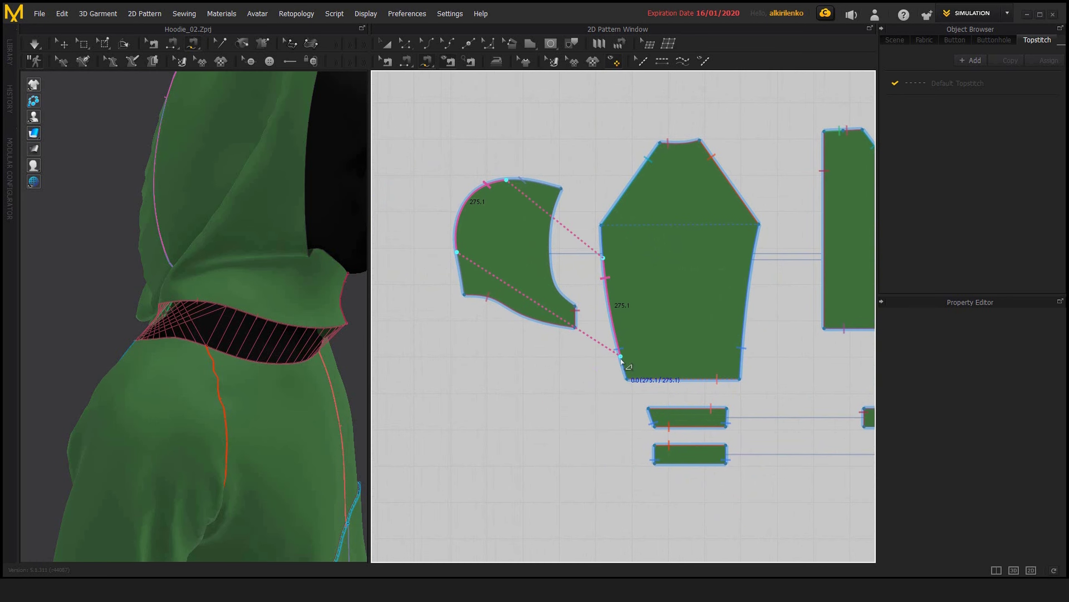
click(565, 259)
click(546, 374)
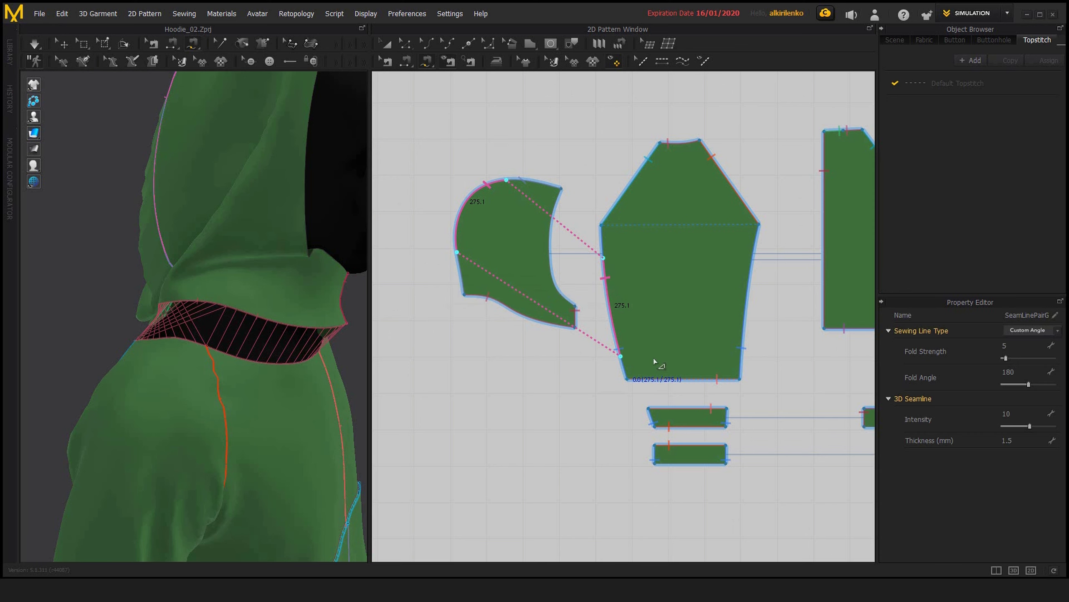
scroll(598, 290, down, 2)
scroll(598, 303, up, 2)
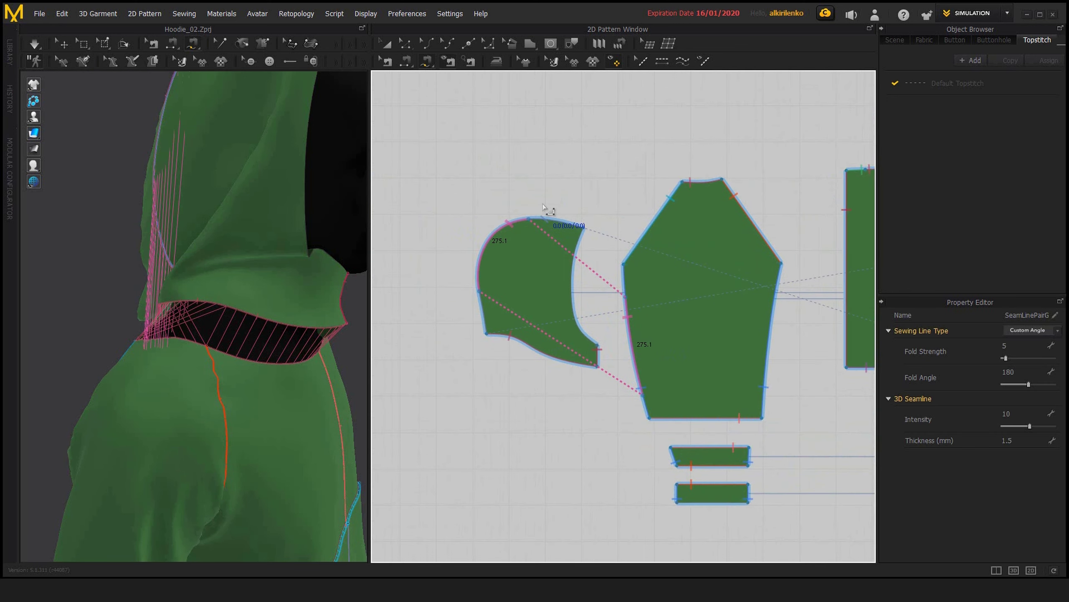
- Free-sew about 250 mm of the hood's upper edge, starting from its front corner, to the sleeve's slanted upper edge facing the hood
middle_drag(614, 243, 601, 281)
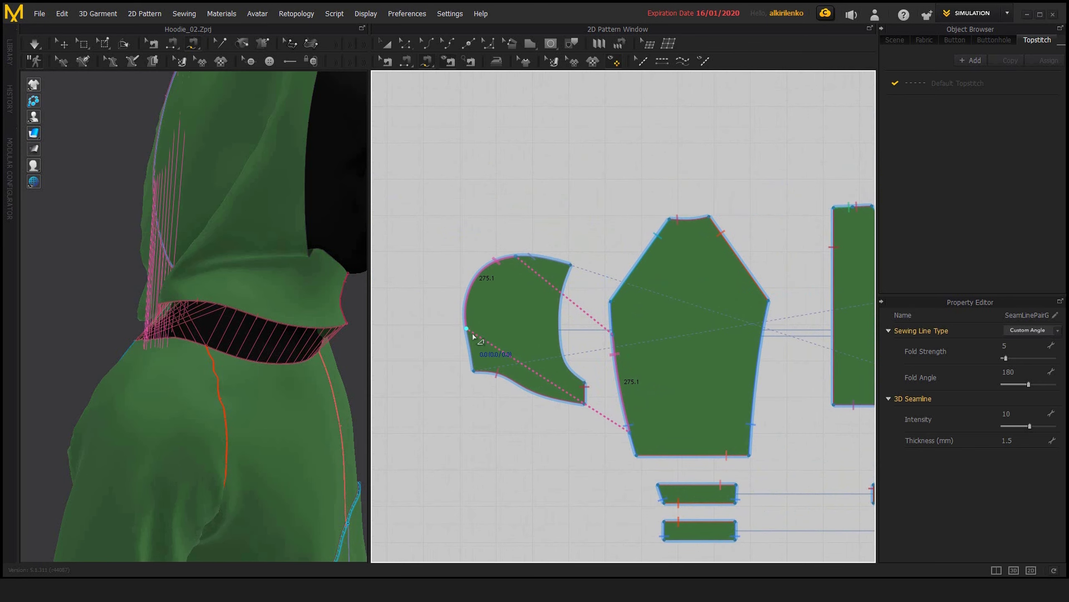
click(483, 273)
scroll(586, 221, up, 2)
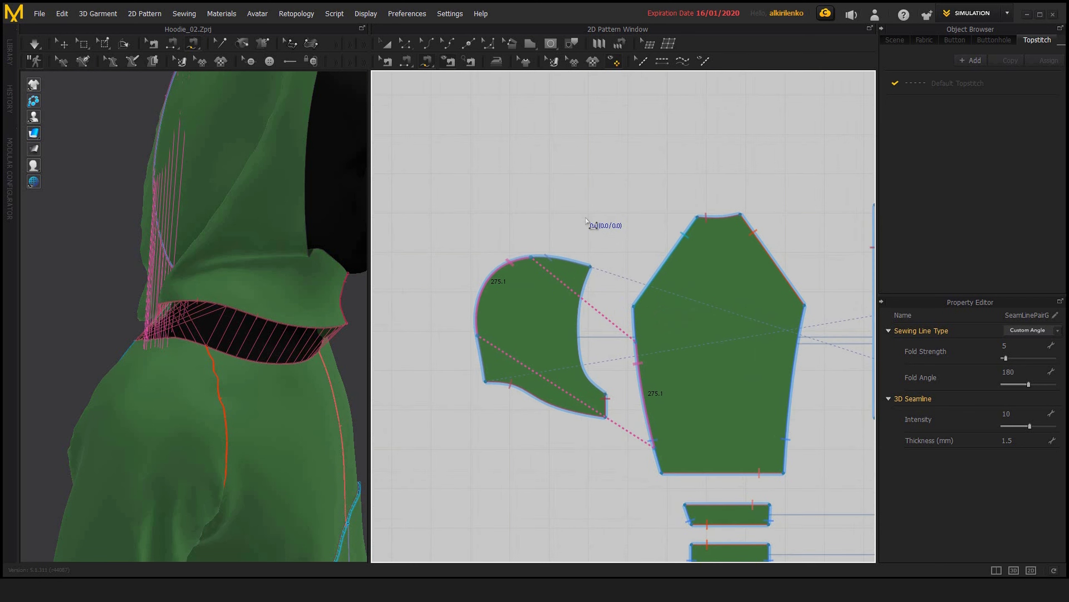
click(591, 266)
click(496, 271)
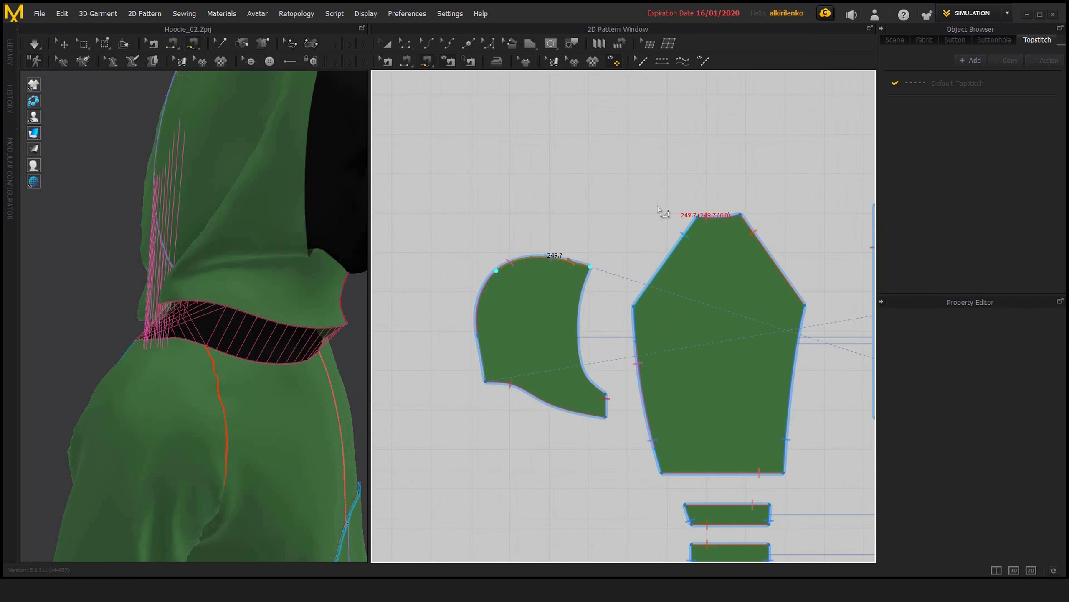
middle_drag(612, 220, 581, 208)
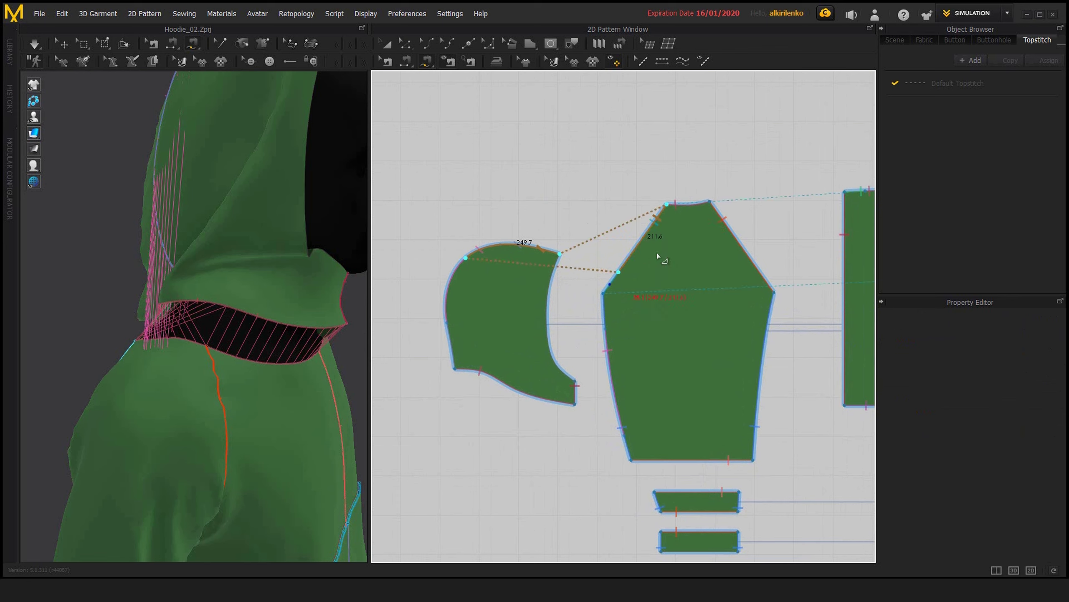
click(604, 285)
click(610, 287)
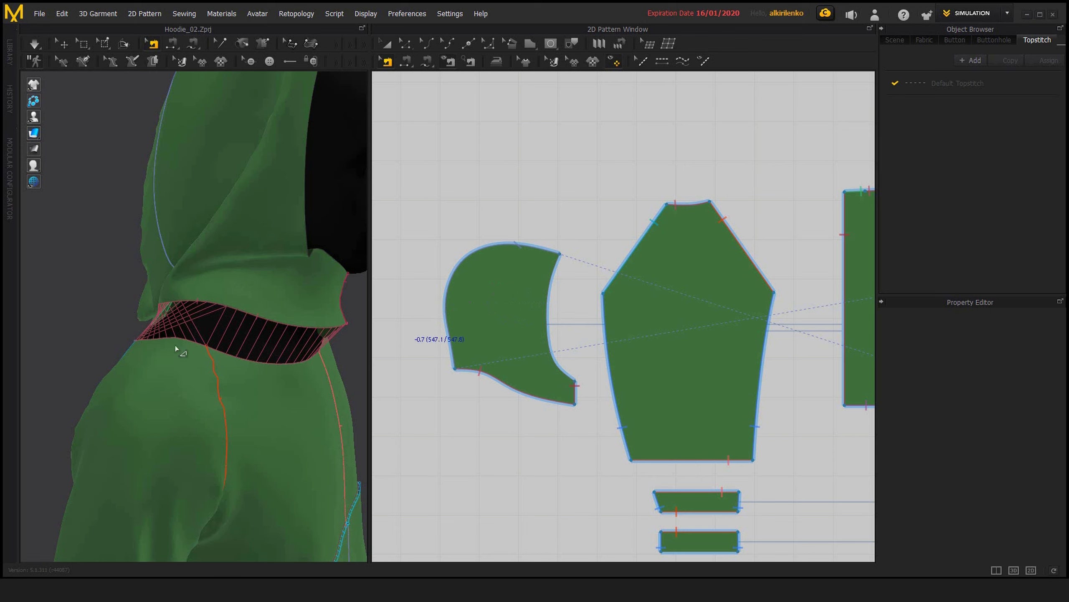
- Examine how the hood's neckline sewing runs on the 3D garment and across the sleeve, back and front pattern pieces
mouse_move(175, 348)
right_down()
mouse_move(220, 354)
mouse_move(234, 336)
mouse_move(213, 311)
mouse_move(167, 346)
right_up()
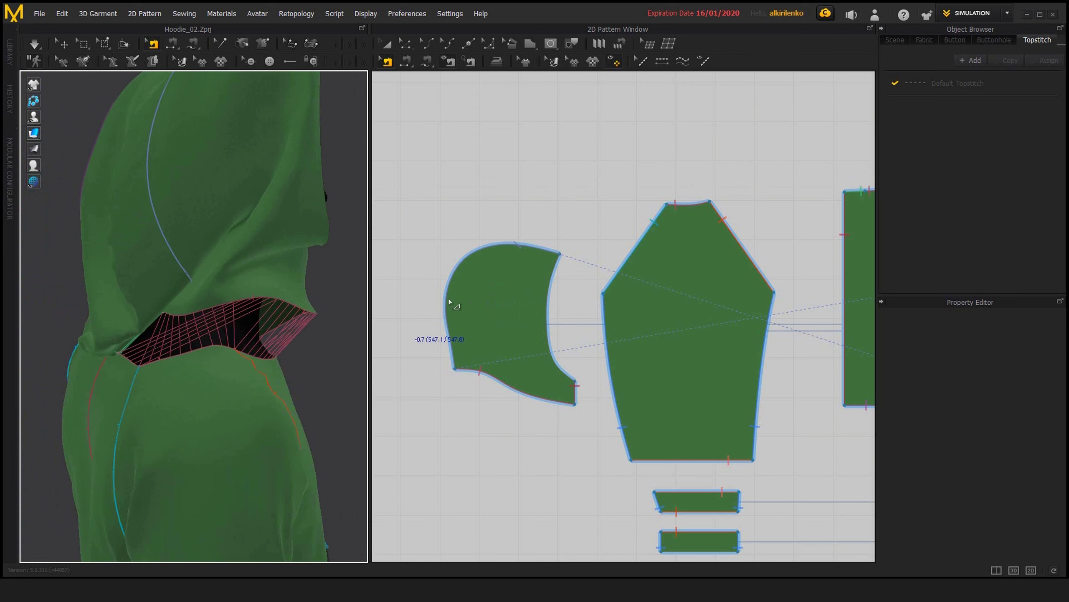
middle_drag(525, 314, 473, 314)
middle_drag(555, 332, 561, 334)
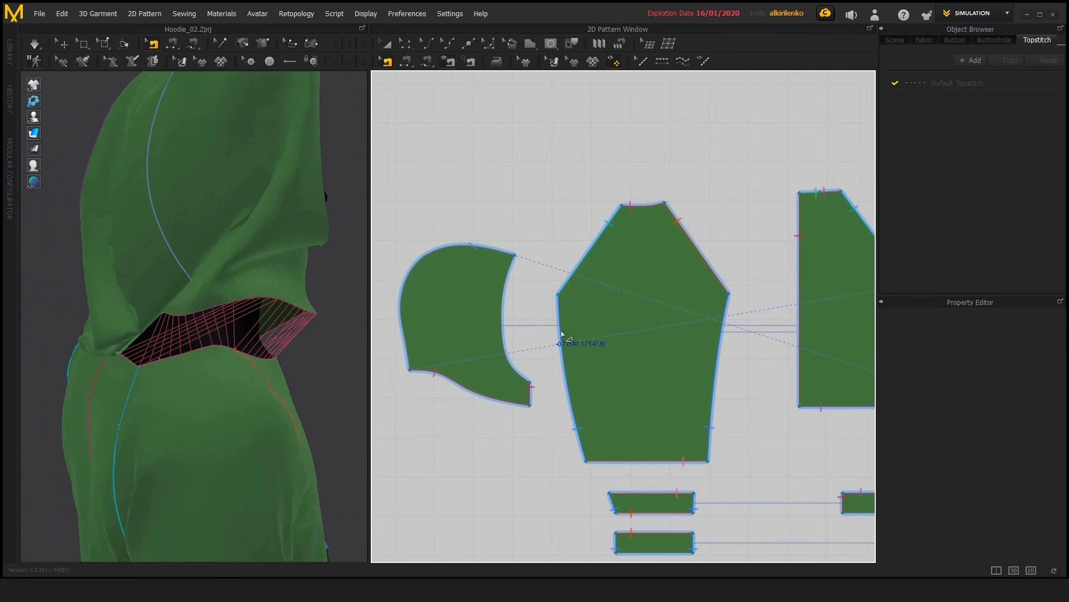
scroll(562, 334, down, 3)
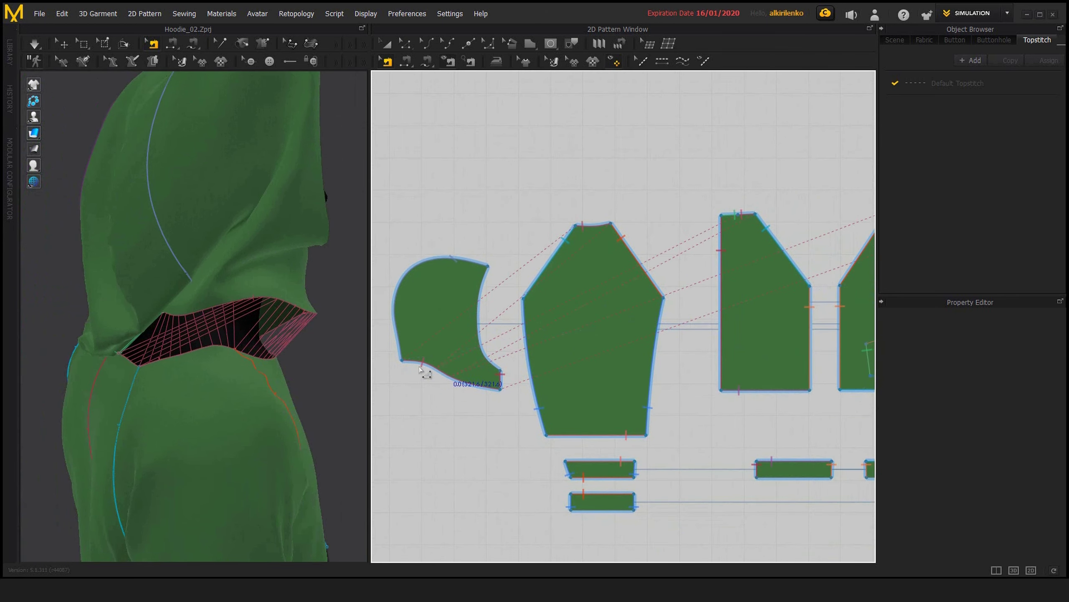
middle_drag(725, 318, 627, 334)
right_drag(141, 371, 142, 343)
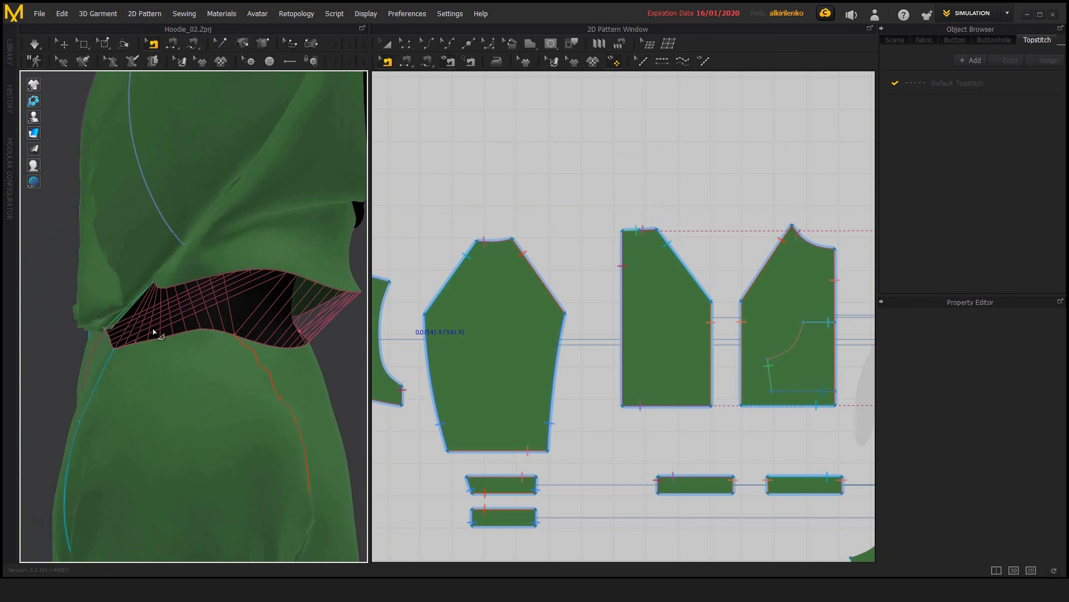
right_drag(379, 261, 532, 271)
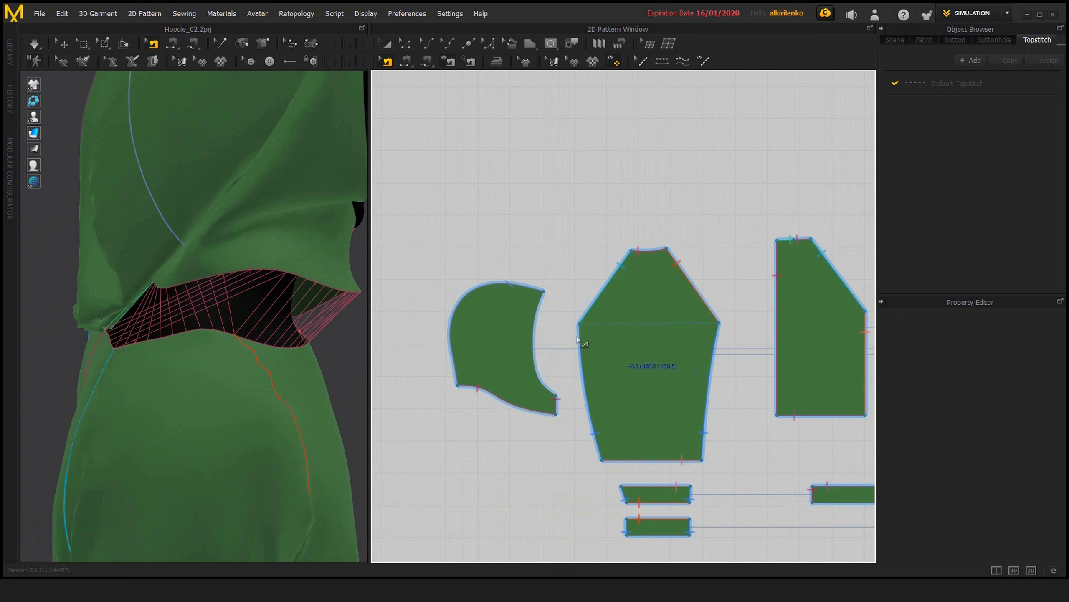
middle_drag(665, 346, 623, 369)
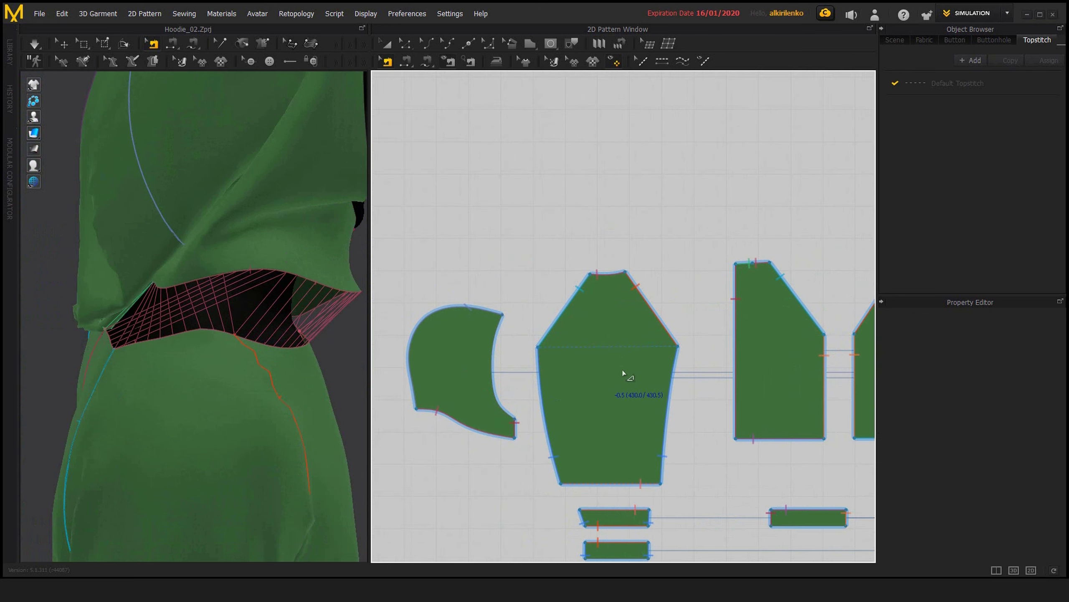
scroll(628, 352, down, 1)
middle_drag(681, 263, 651, 239)
scroll(626, 236, down, 1)
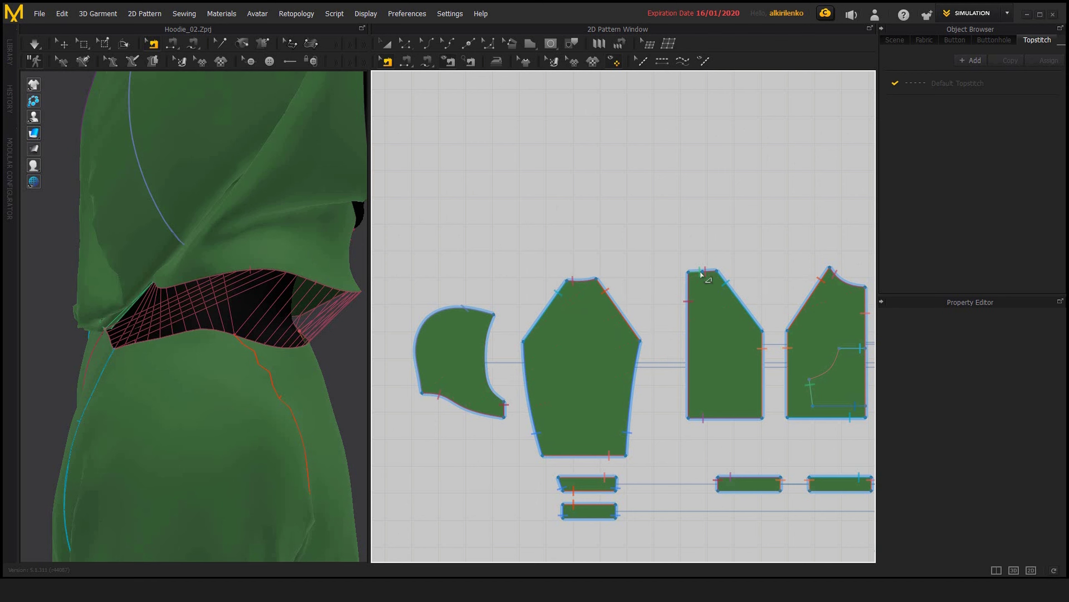
- Unlink the M:N sewing joining the hood's lower edge to the sleeve, back and front necklines
right_click(459, 402)
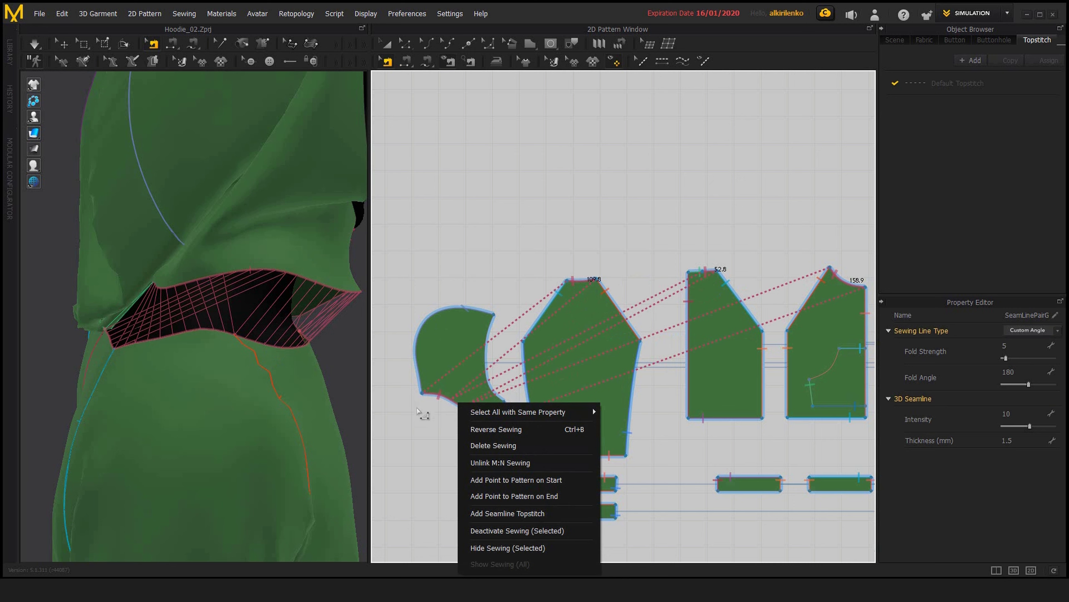
click(429, 414)
middle_drag(435, 414, 475, 405)
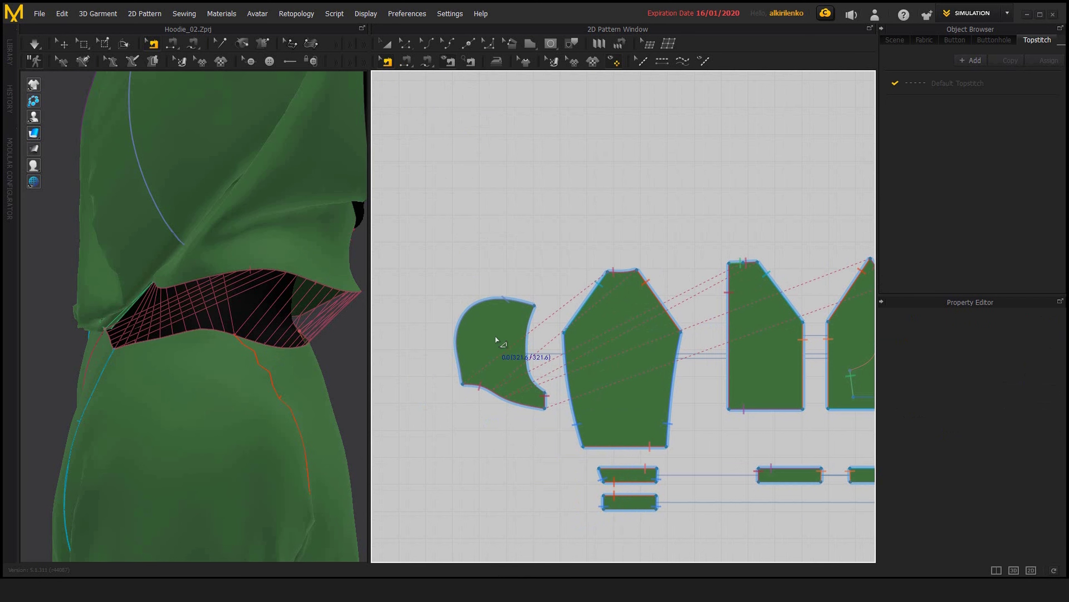
scroll(512, 358, up, 1)
scroll(513, 358, up, 1)
middle_drag(472, 385, 515, 375)
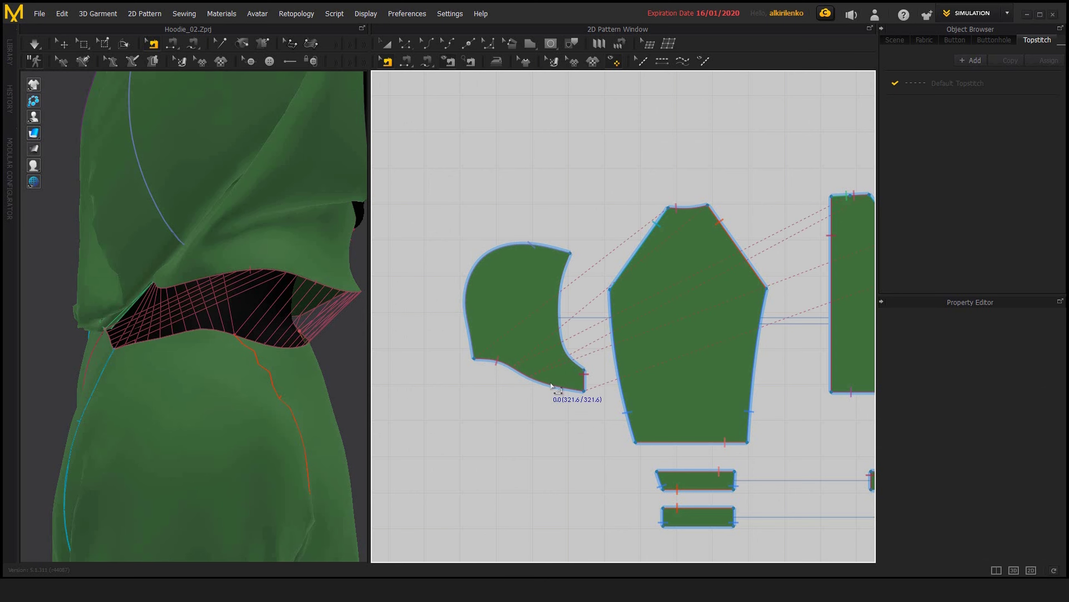
middle_drag(554, 386, 509, 411)
scroll(514, 404, down, 1)
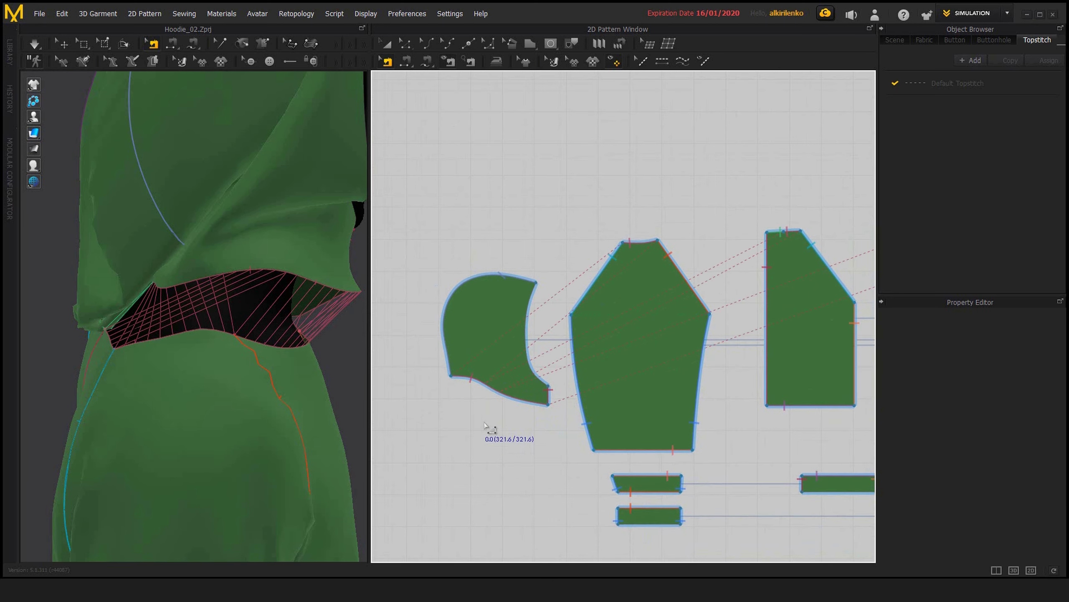
scroll(497, 423, up, 1)
right_click(500, 436)
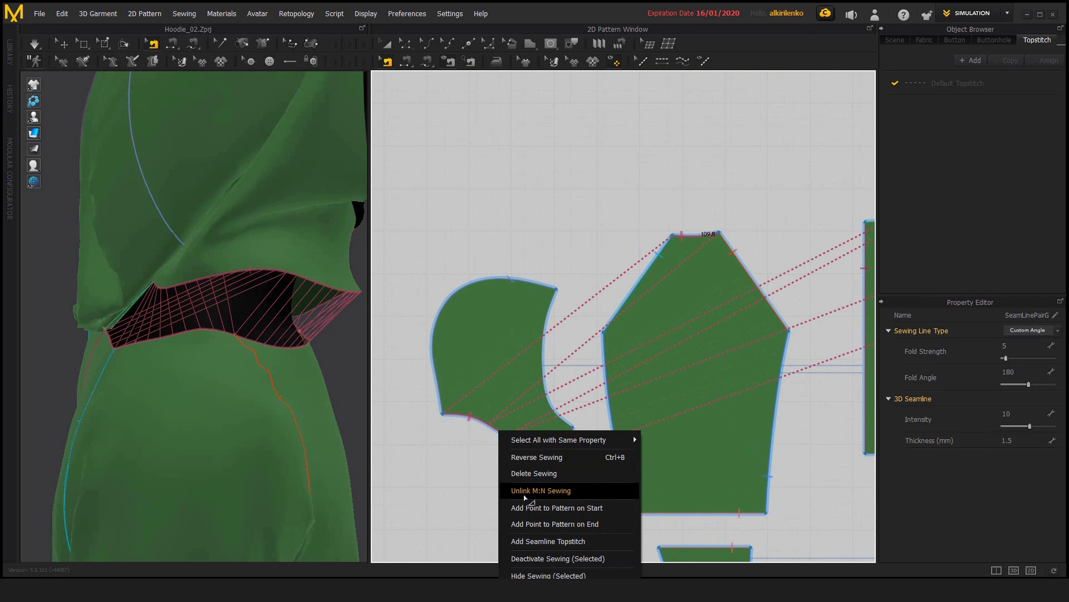
right_click(484, 422)
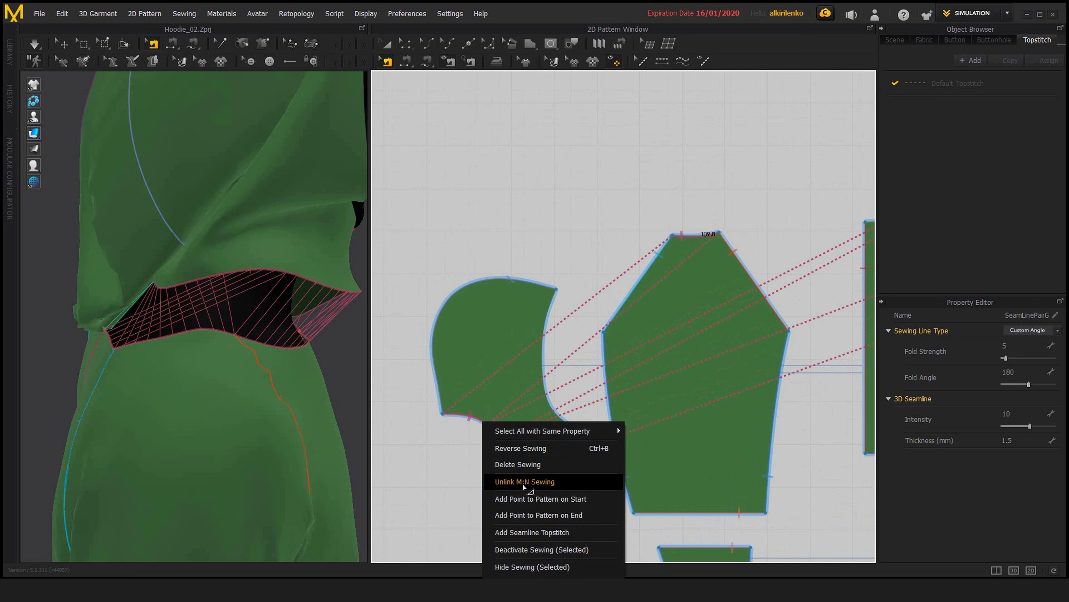
click(530, 485)
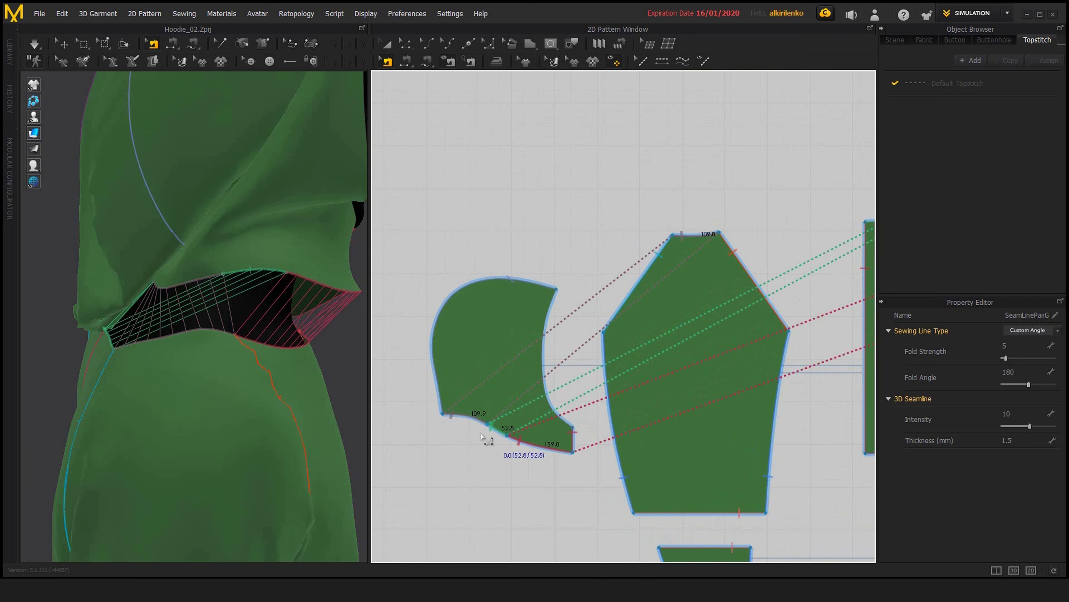
- Examine the separate sleeve, back and front seam segments along the hood's lower edge in 2D and on the 3D garment
right_drag(490, 437, 468, 395)
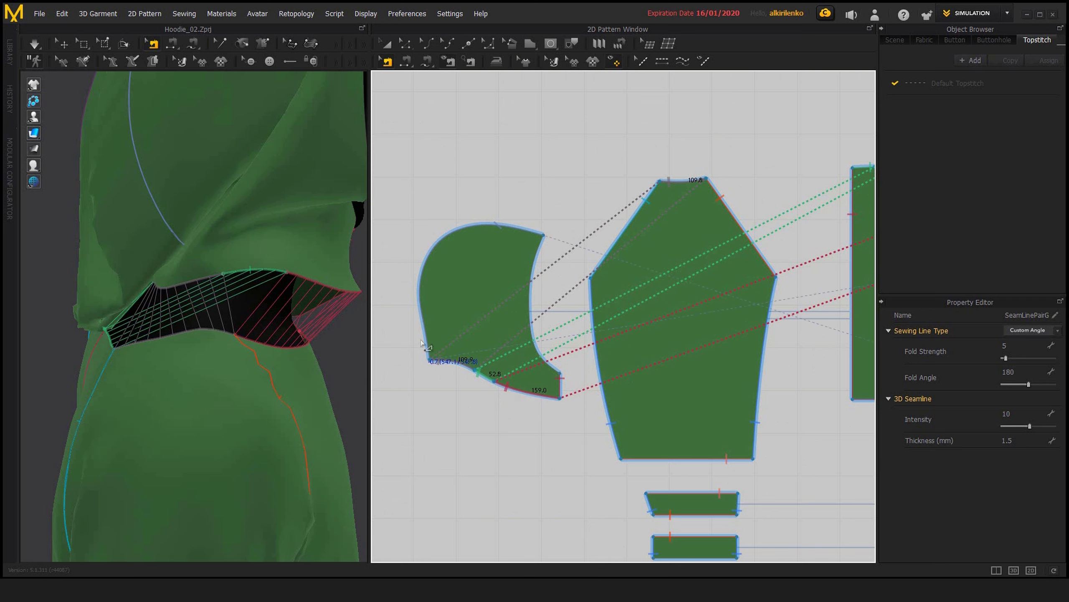
middle_drag(470, 396, 556, 412)
scroll(565, 410, up, 1)
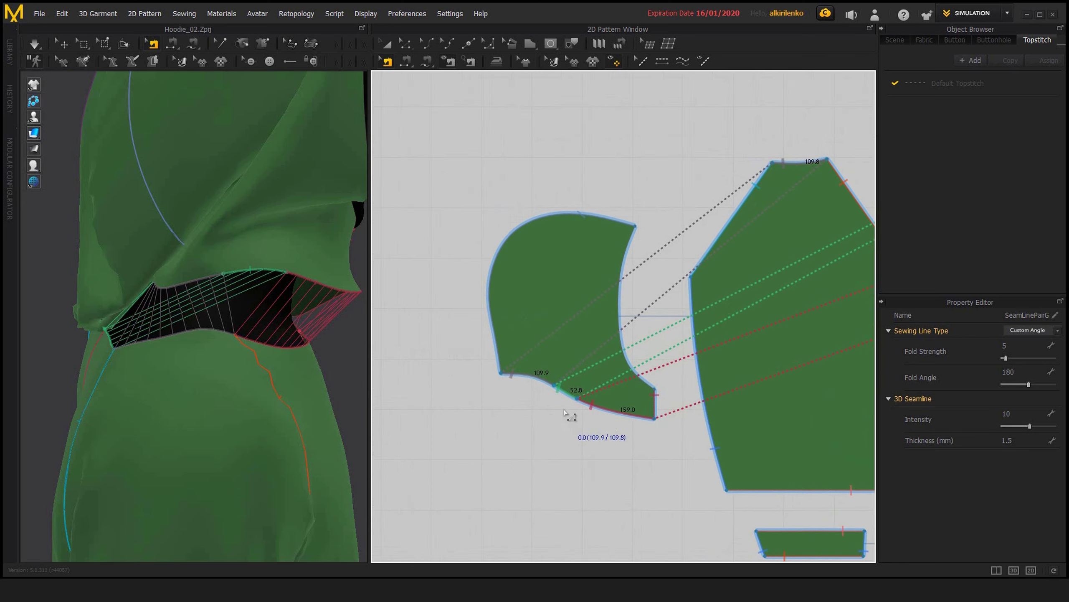
scroll(566, 411, up, 3)
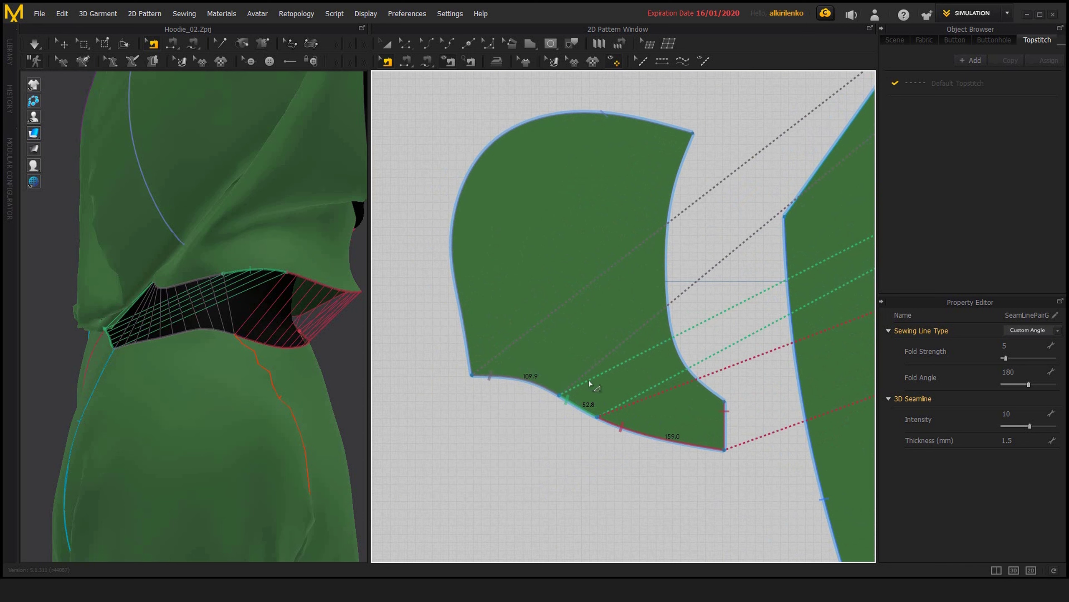
middle_drag(585, 410, 544, 423)
scroll(543, 421, down, 1)
right_drag(251, 283, 239, 327)
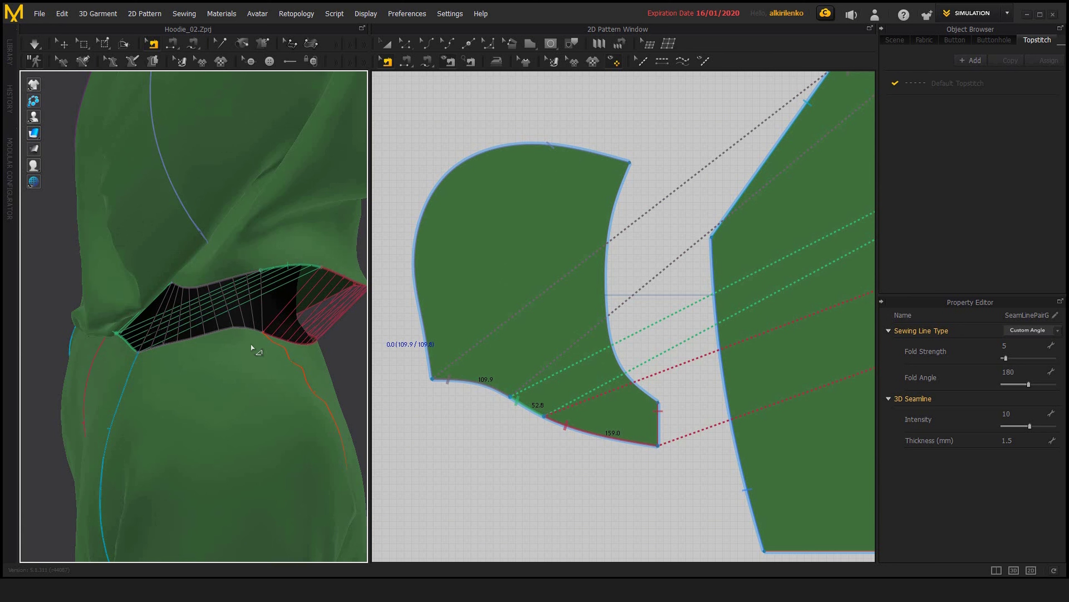
right_drag(251, 347, 161, 345)
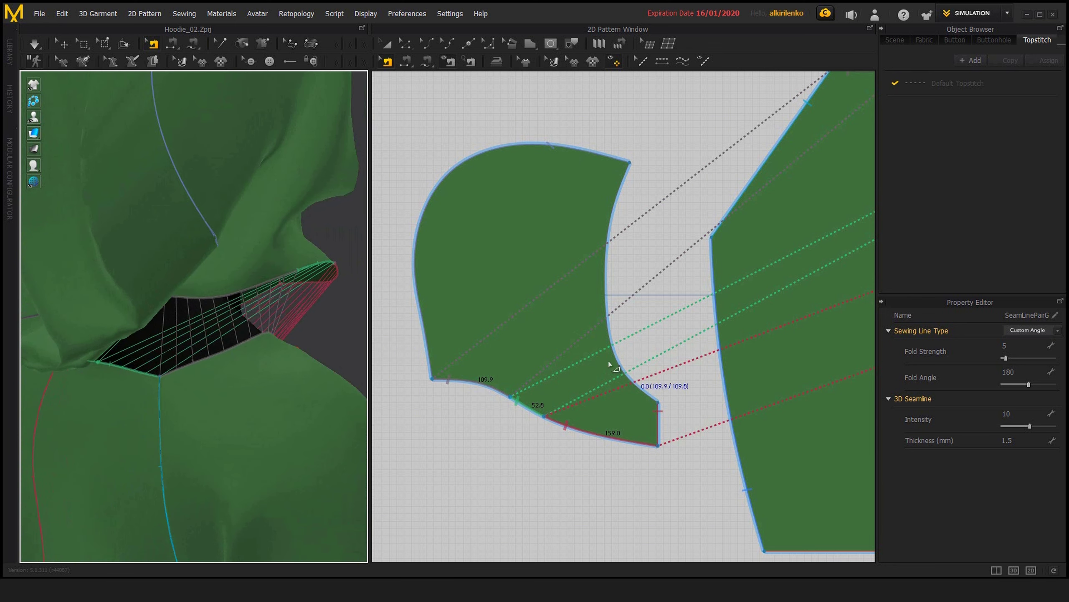
- Reorder the seam segments along the hood's lower edge so the back neckline segment comes first and the sleeve segment follows it
middle_drag(608, 361, 640, 318)
middle_drag(506, 334, 532, 336)
scroll(532, 336, up, 1)
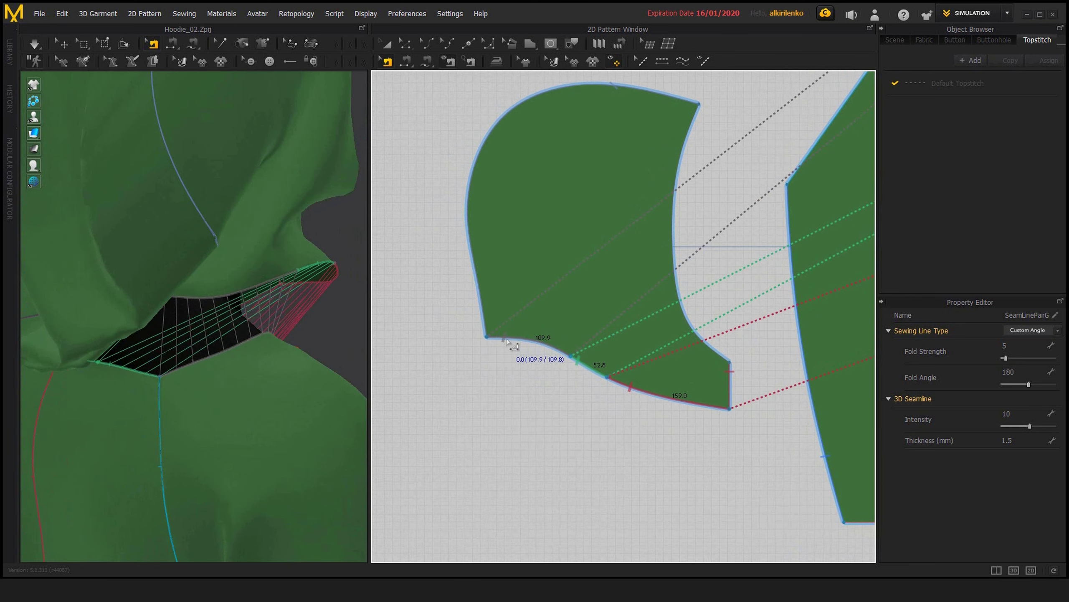
scroll(493, 335, up, 1)
scroll(496, 348, up, 1)
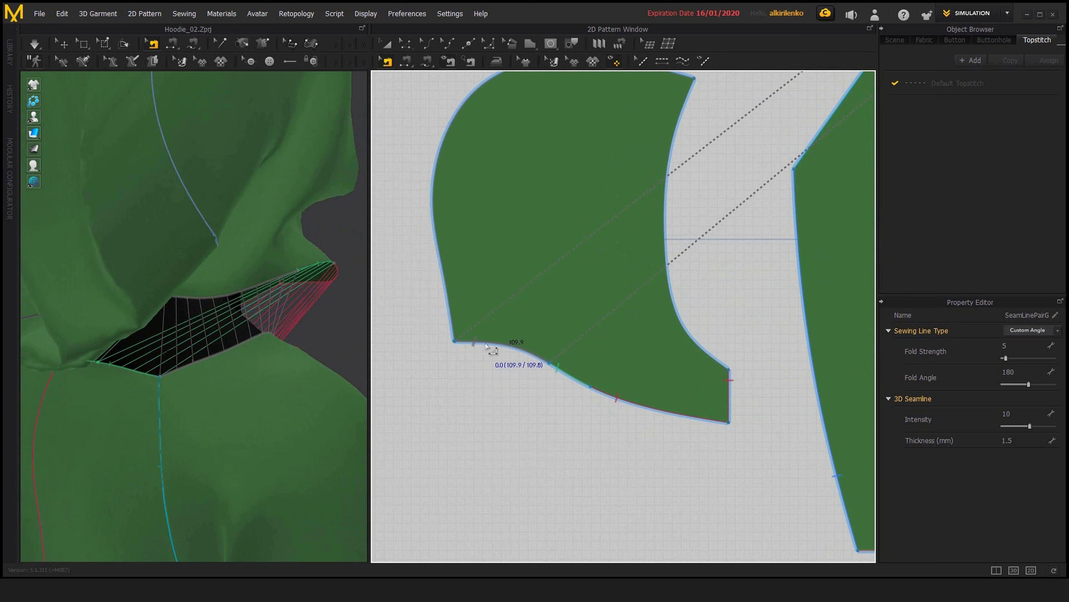
drag(488, 346, 594, 392)
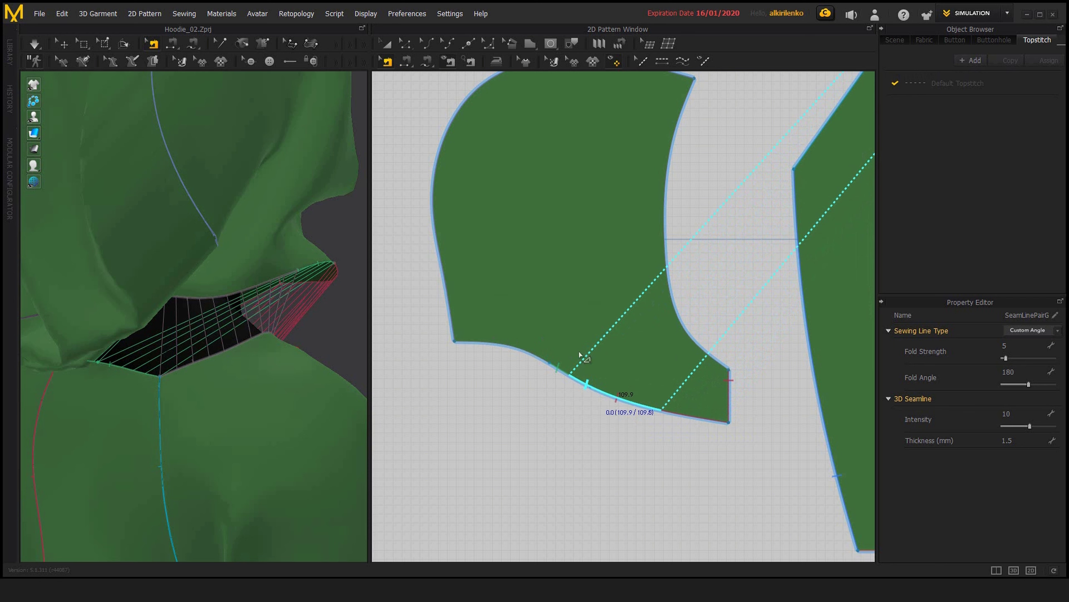
drag(605, 391, 523, 367)
right_drag(306, 313, 297, 285)
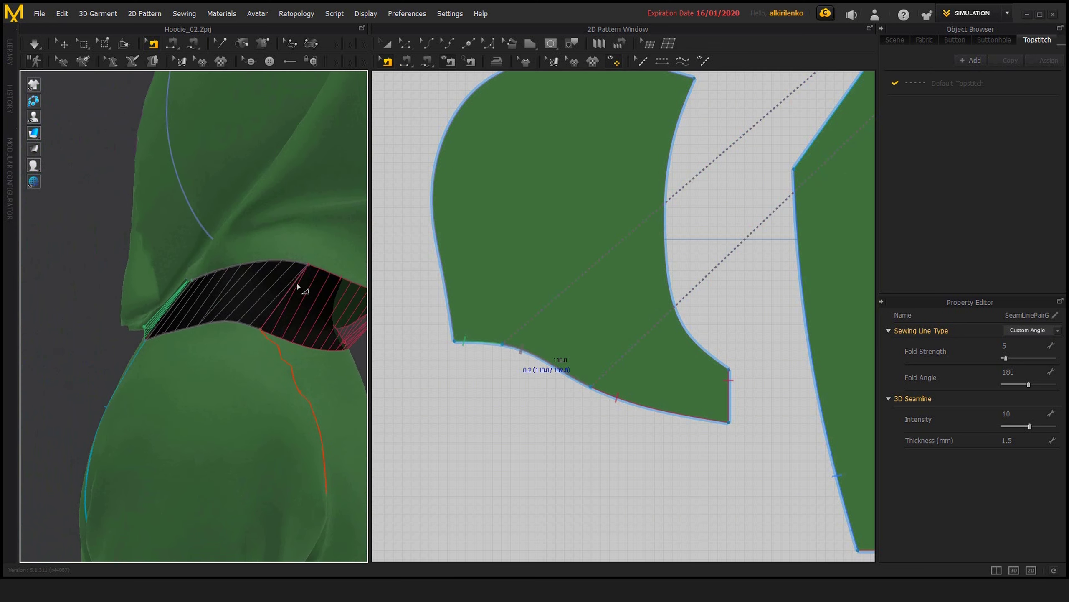
right_drag(207, 334, 304, 342)
scroll(295, 342, down, 3)
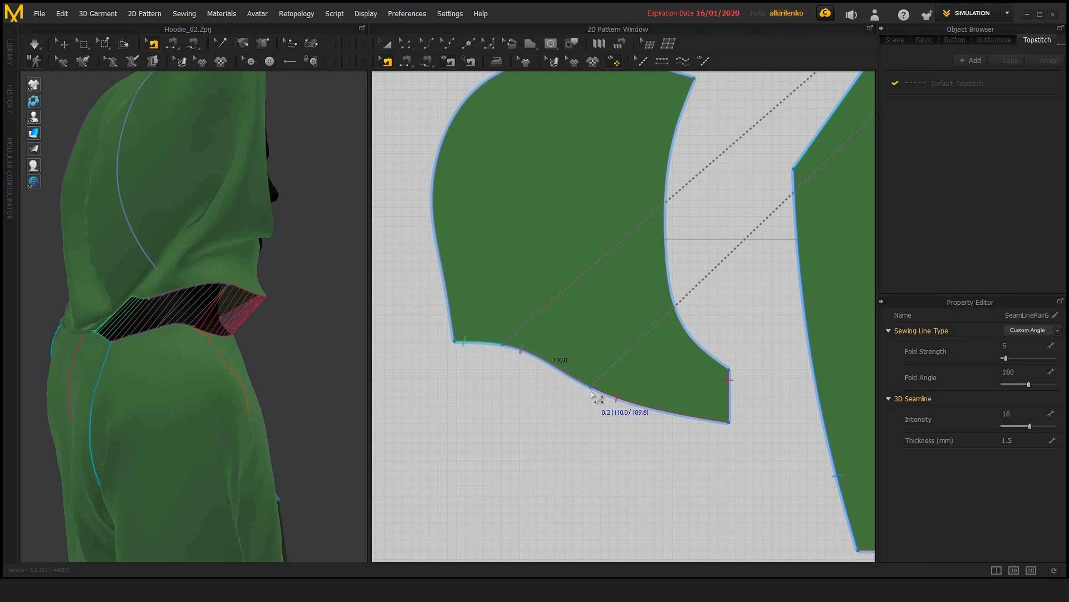
scroll(569, 402, up, 1)
middle_drag(569, 402, 598, 407)
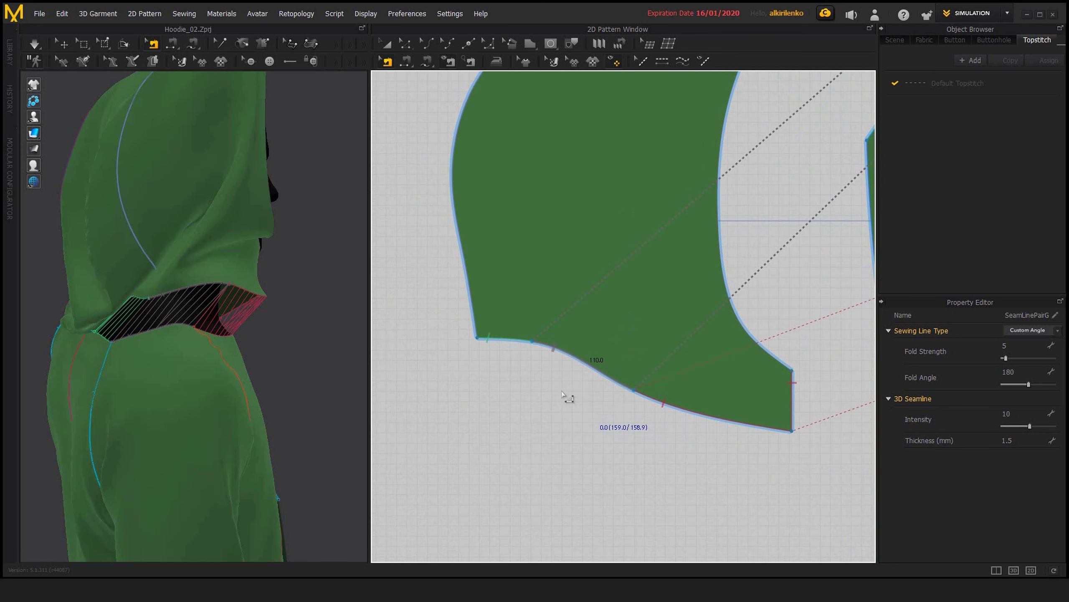
- Examine the sleeve seam segment and its two end points along the hood's lower edge
scroll(589, 408, up, 1)
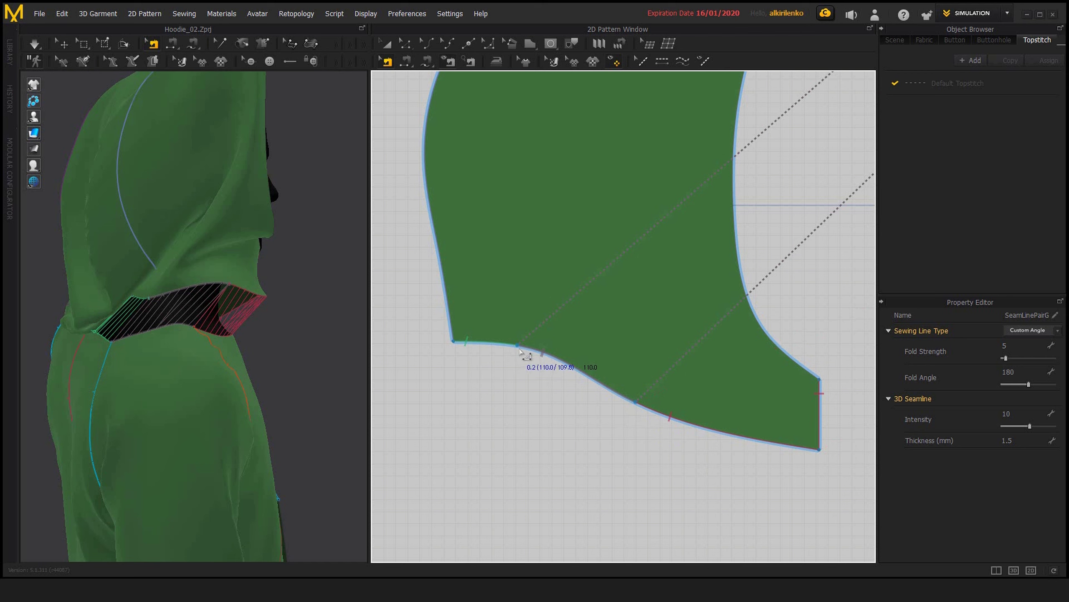
click(636, 404)
drag(518, 347, 573, 366)
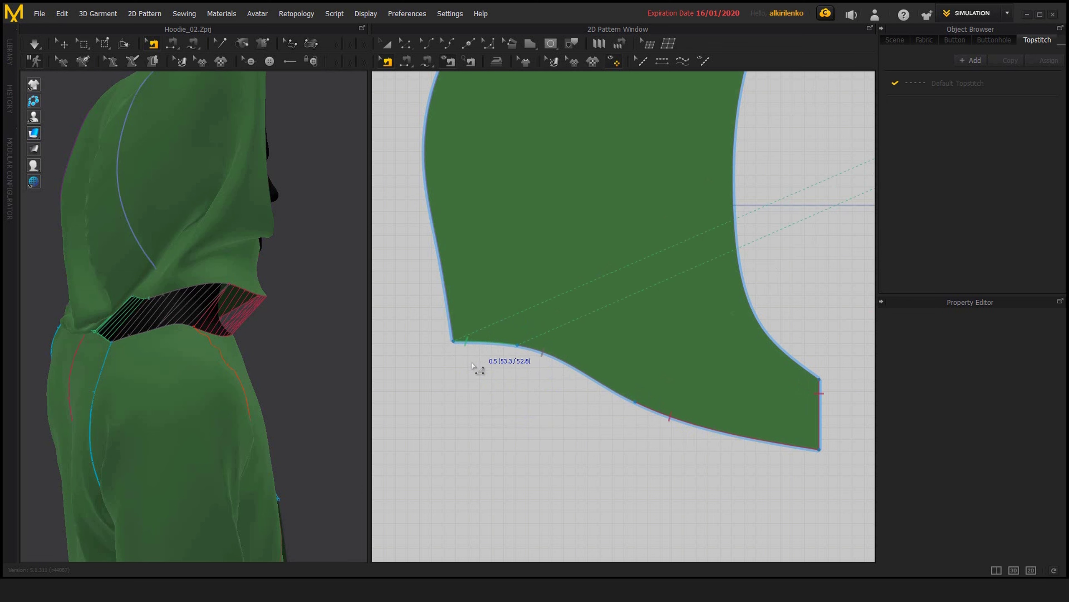
mouse_move(551, 391)
middle_down()
mouse_move(561, 412)
mouse_move(531, 404)
mouse_move(561, 386)
middle_up()
- Move the hood pattern's lower back corner outward by about 65 mm
key(z)
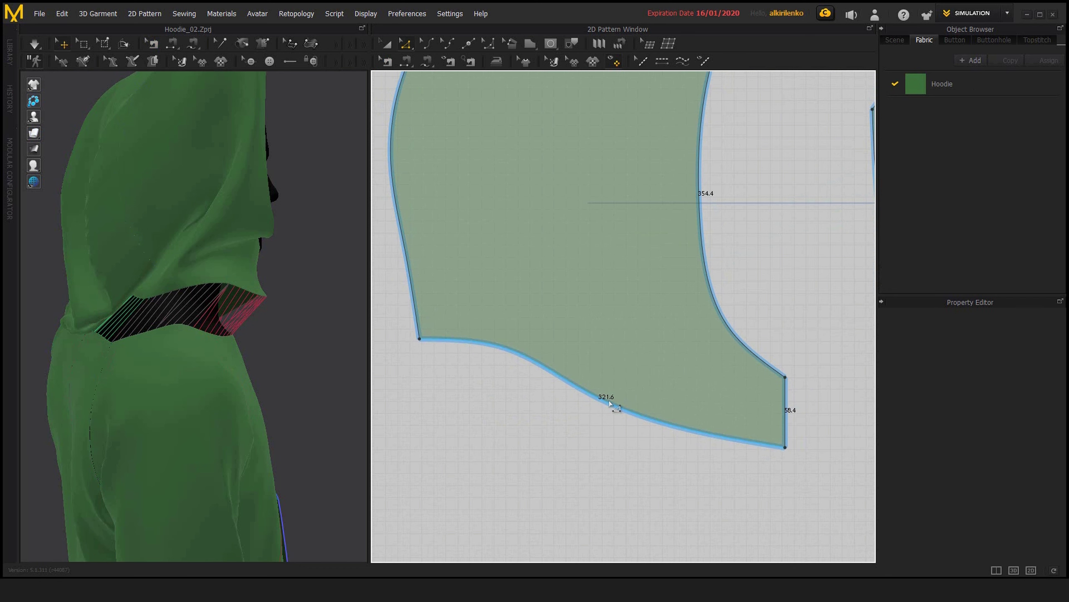
right_drag(490, 387, 536, 401)
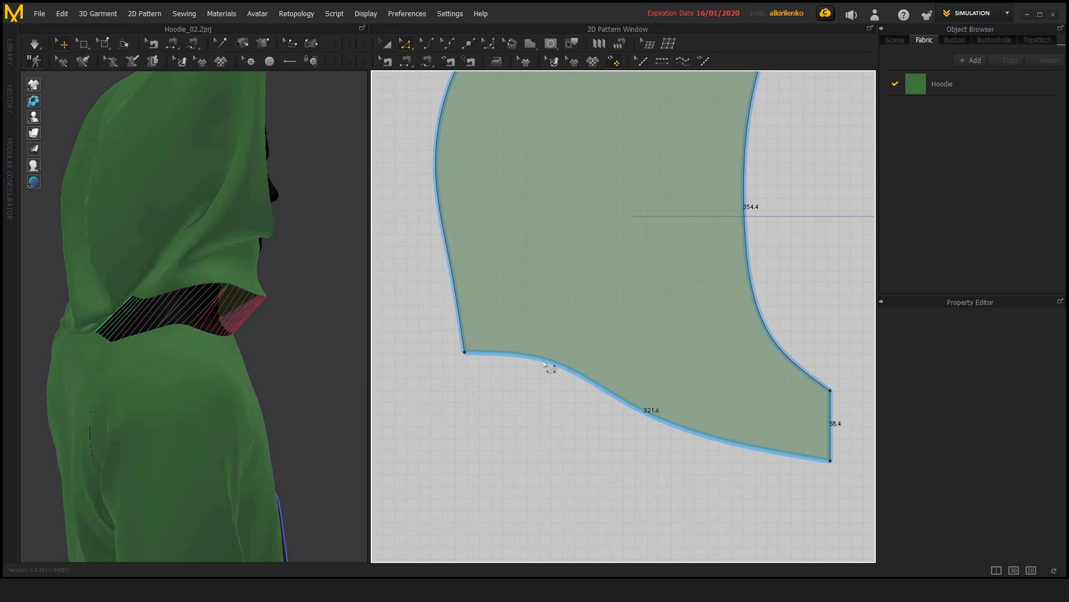
right_drag(476, 368, 536, 379)
scroll(578, 412, down, 1)
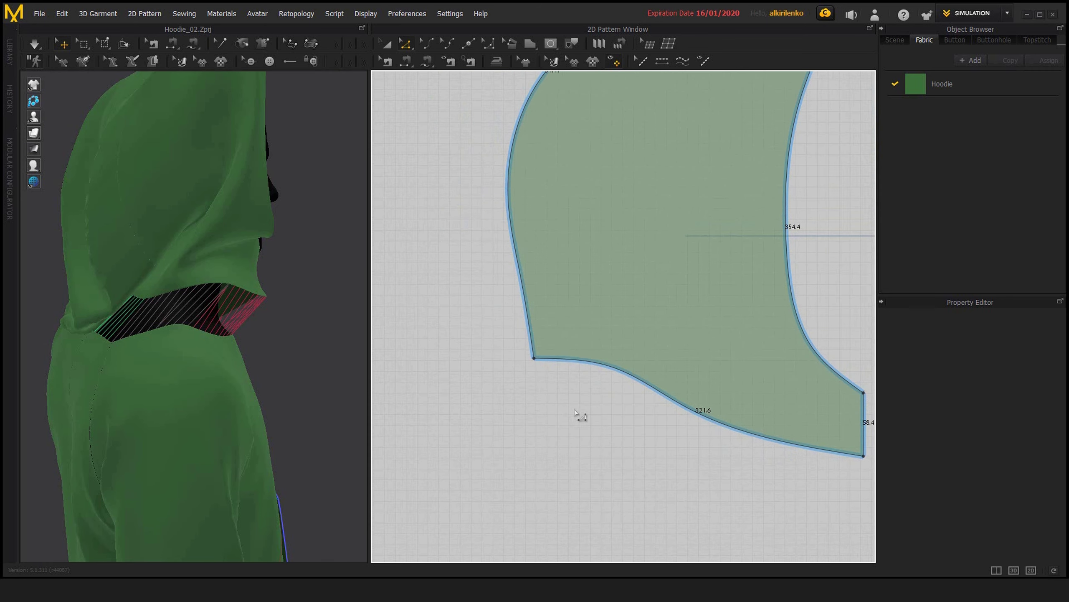
middle_drag(523, 356, 530, 398)
scroll(530, 398, down, 4)
scroll(547, 414, up, 2)
drag(563, 413, 507, 403)
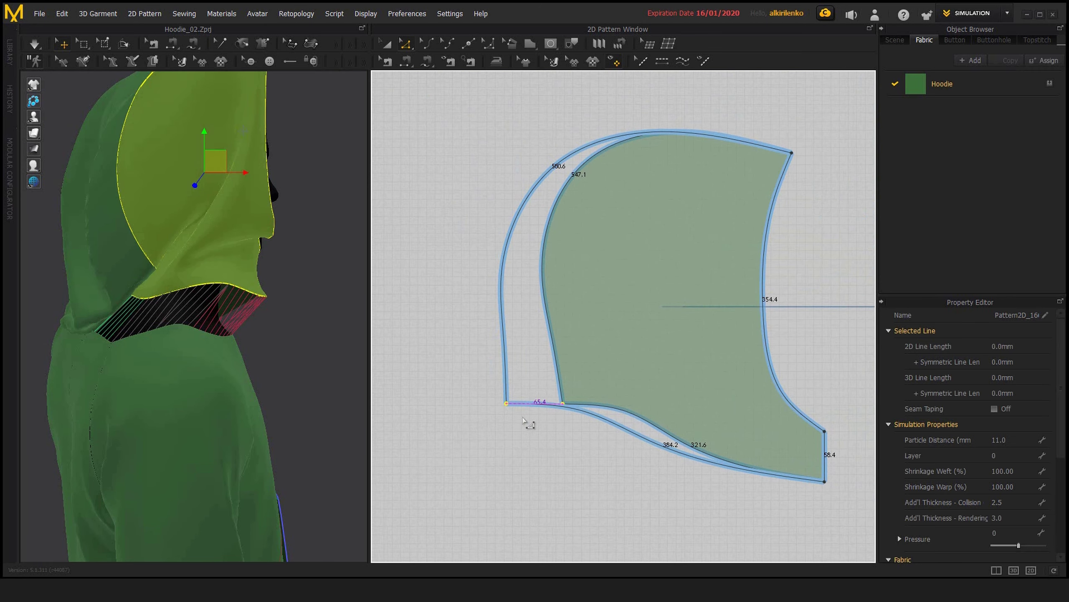
middle_drag(667, 456, 647, 418)
scroll(646, 418, up, 1)
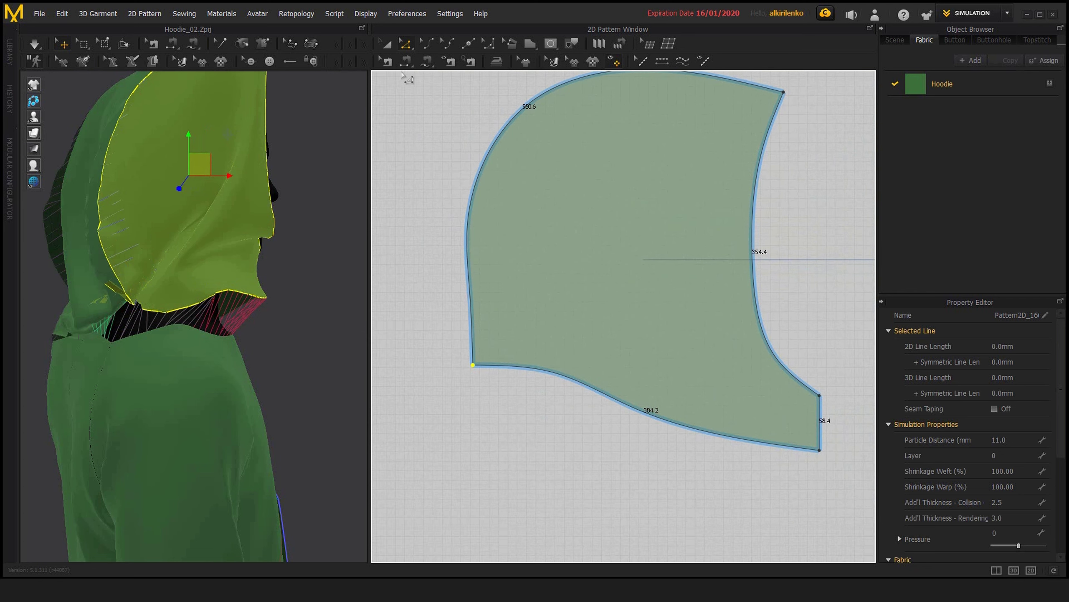
- Compare the front, sleeve and back seam segments along the stretched hood edge, and undo the corner move
click(386, 61)
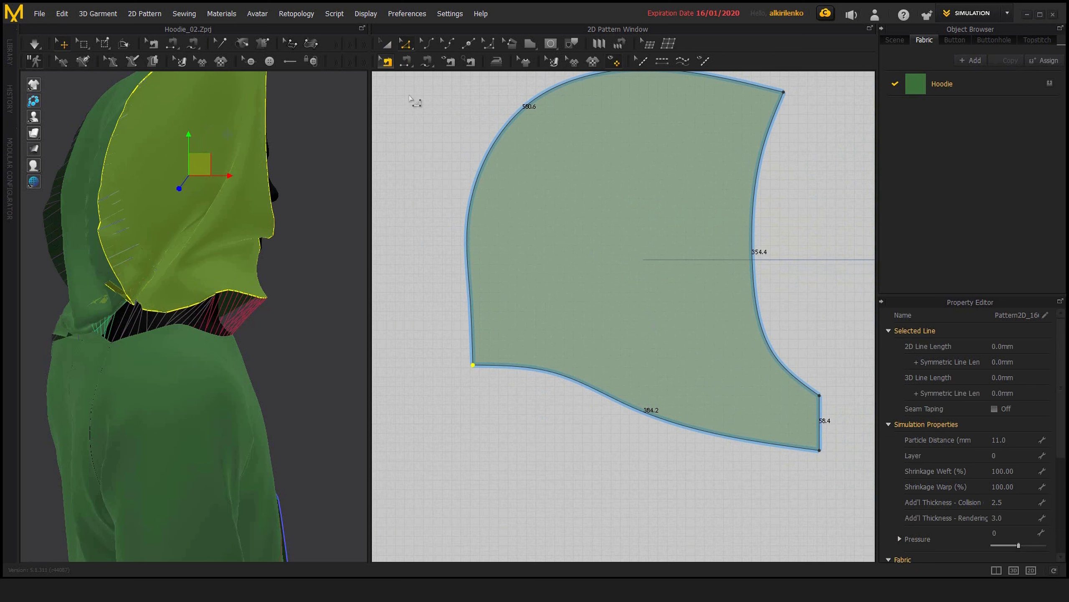
scroll(560, 379, up, 1)
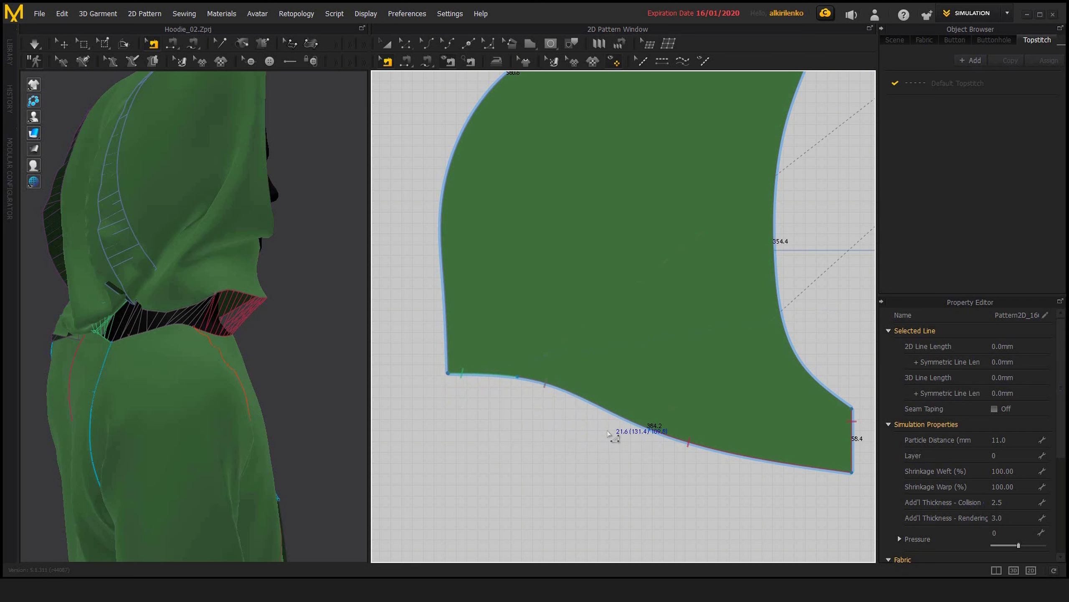
middle_drag(658, 468, 634, 470)
scroll(634, 470, down, 1)
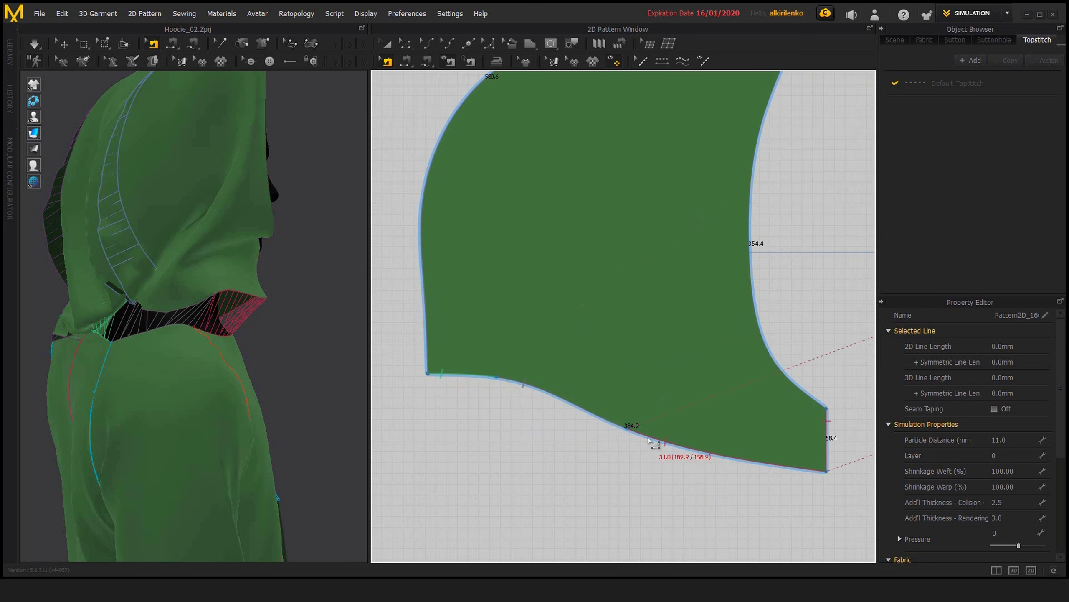
click(651, 442)
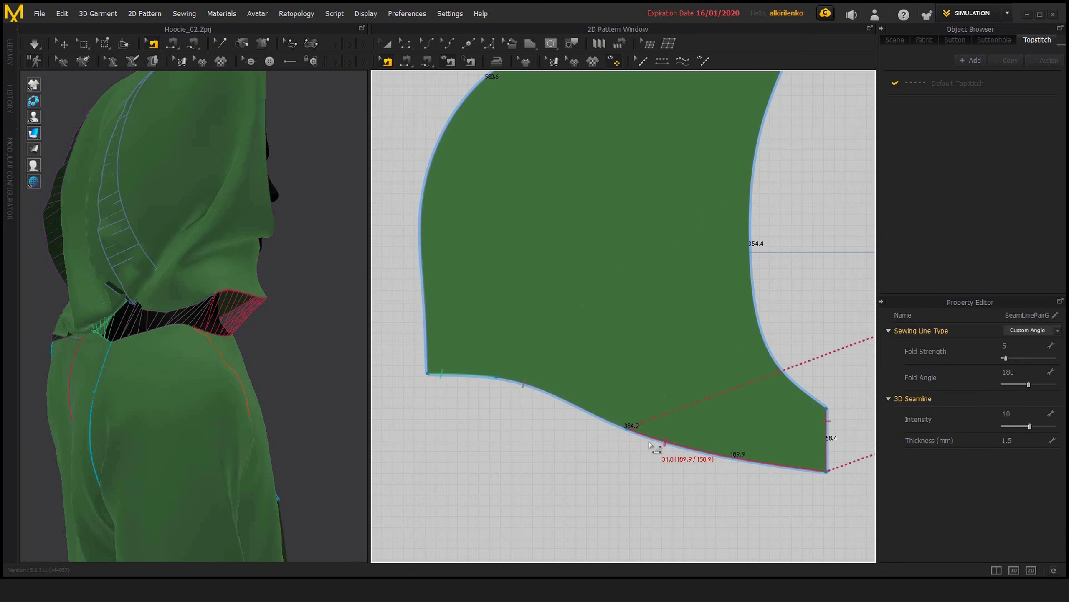
shift+click(596, 415)
middle_drag(474, 392, 512, 407)
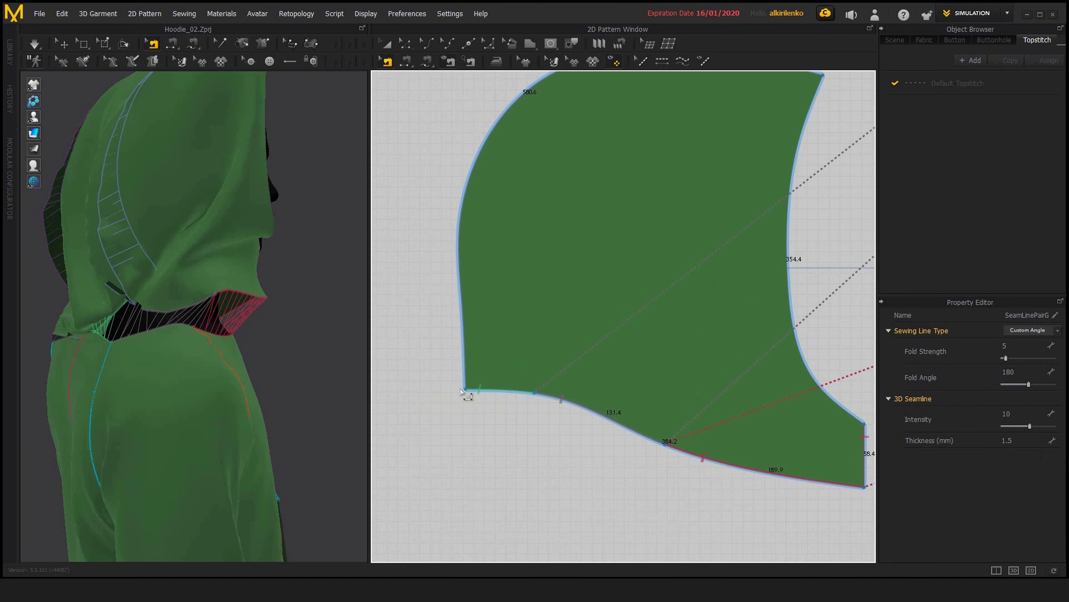
middle_drag(591, 450, 531, 432)
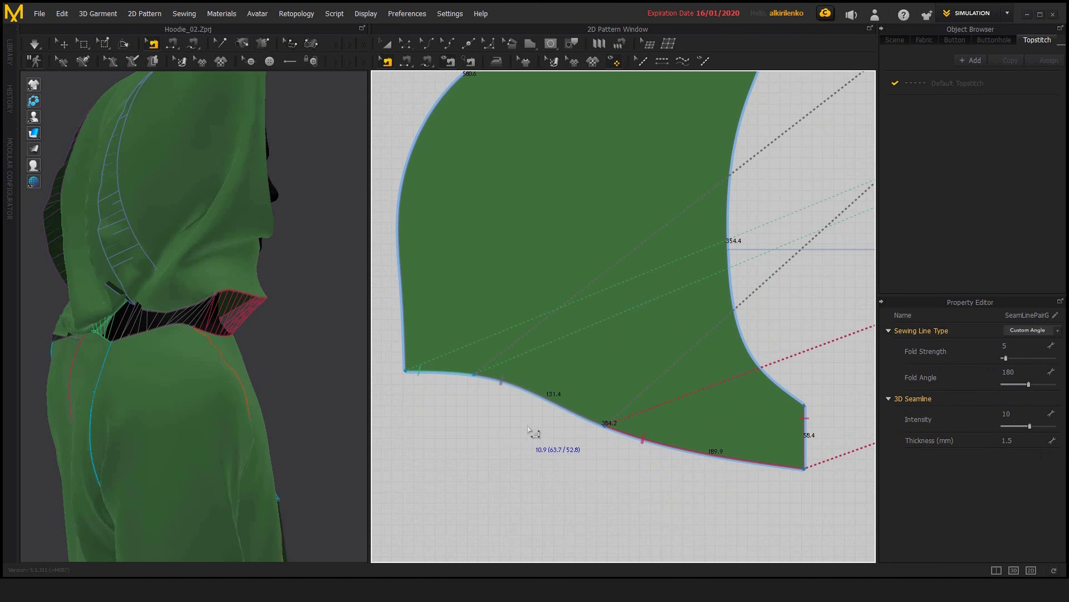
click(560, 423)
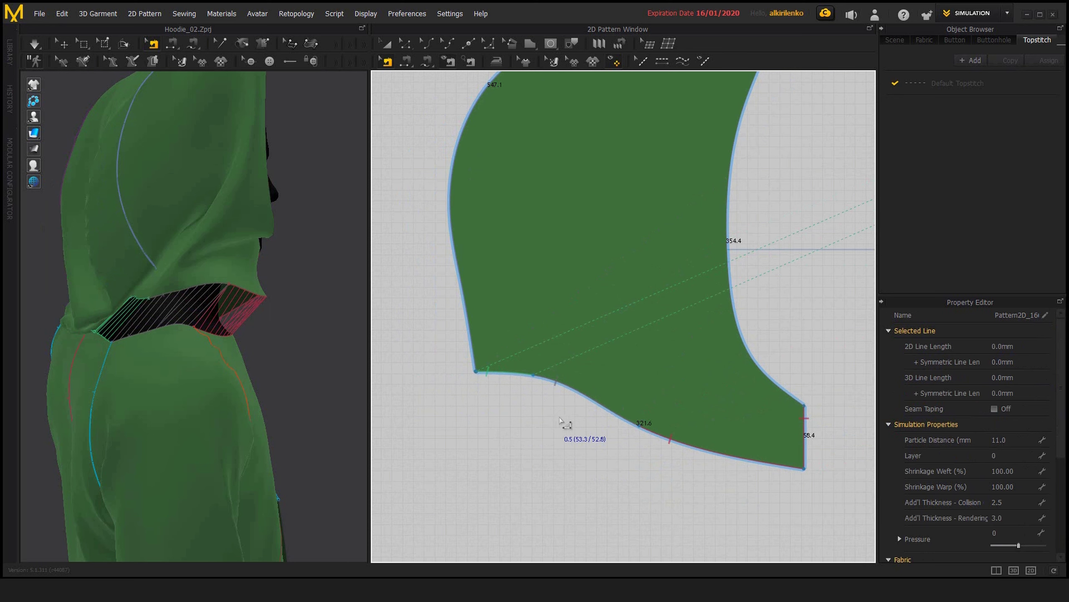
- Add a point to the hood pattern at the start of the sleeve seam segment on its lower edge
scroll(566, 418, up, 2)
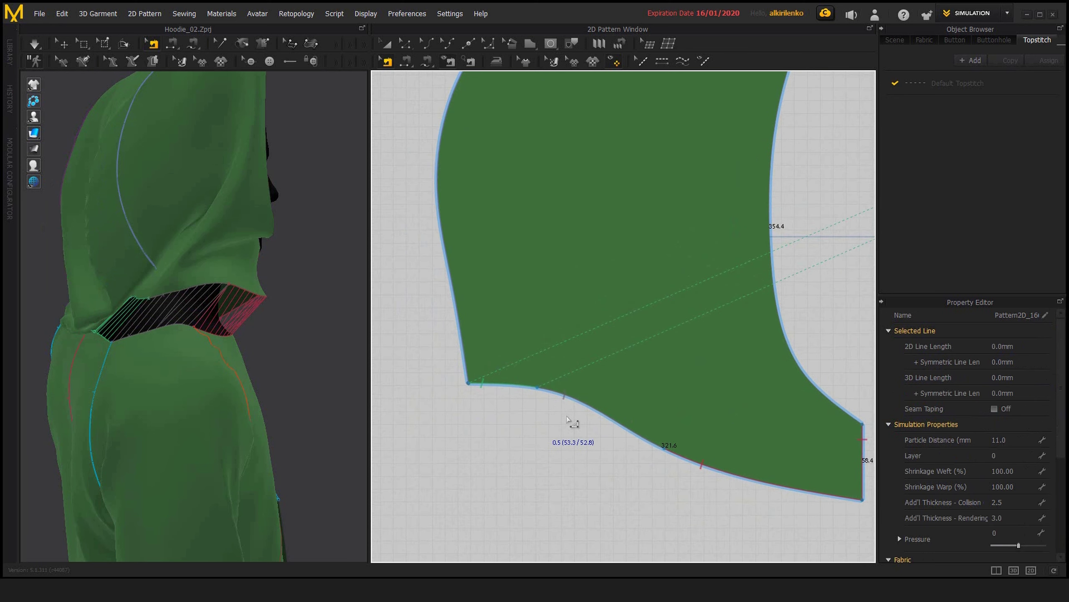
click(588, 406)
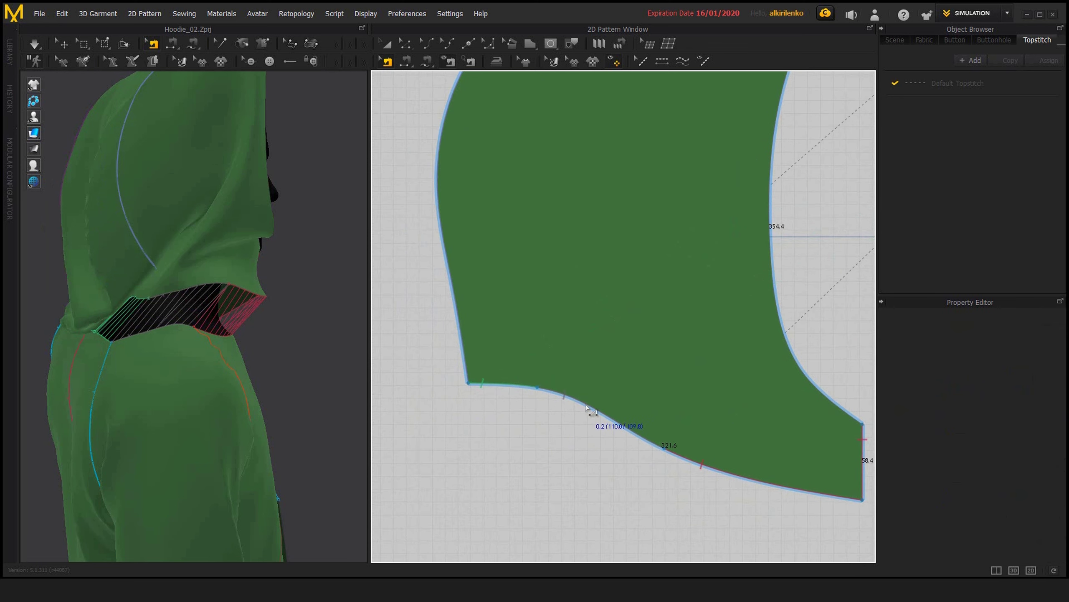
right_click(589, 405)
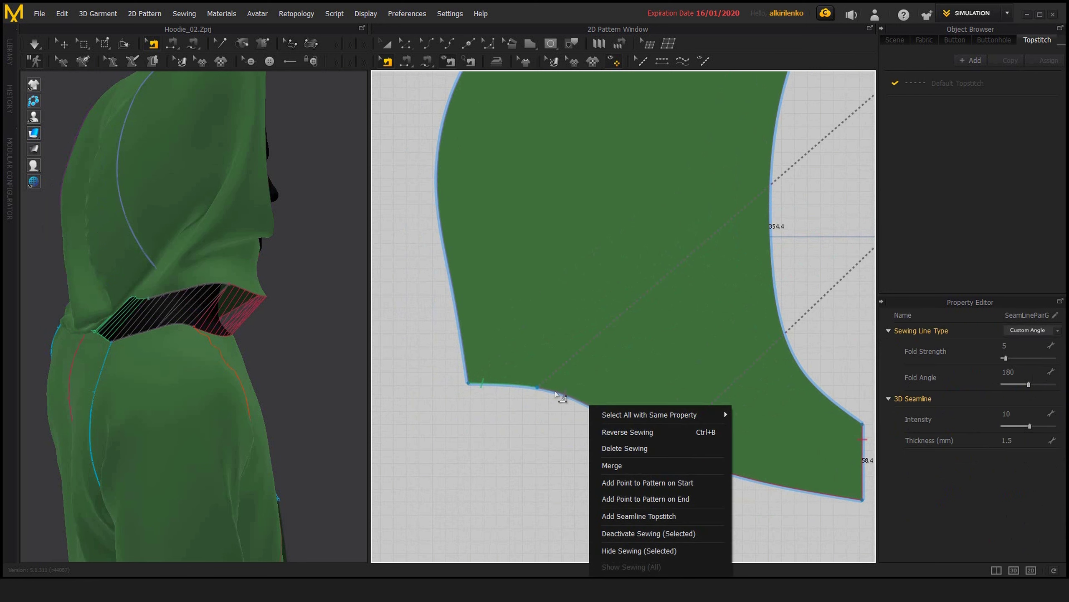
middle_drag(552, 406, 542, 389)
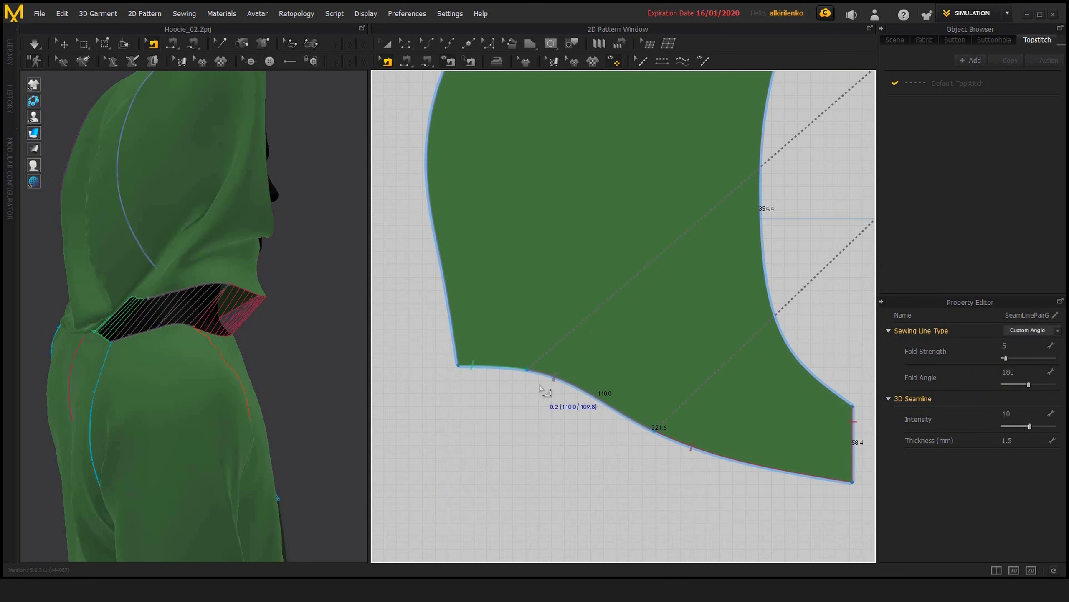
right_click(572, 386)
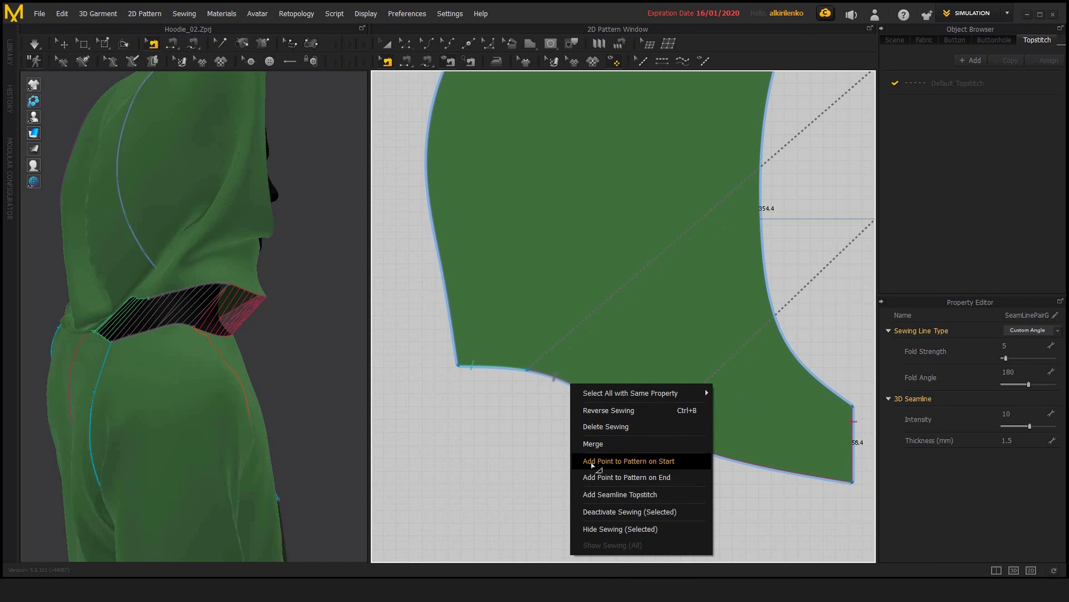
click(660, 477)
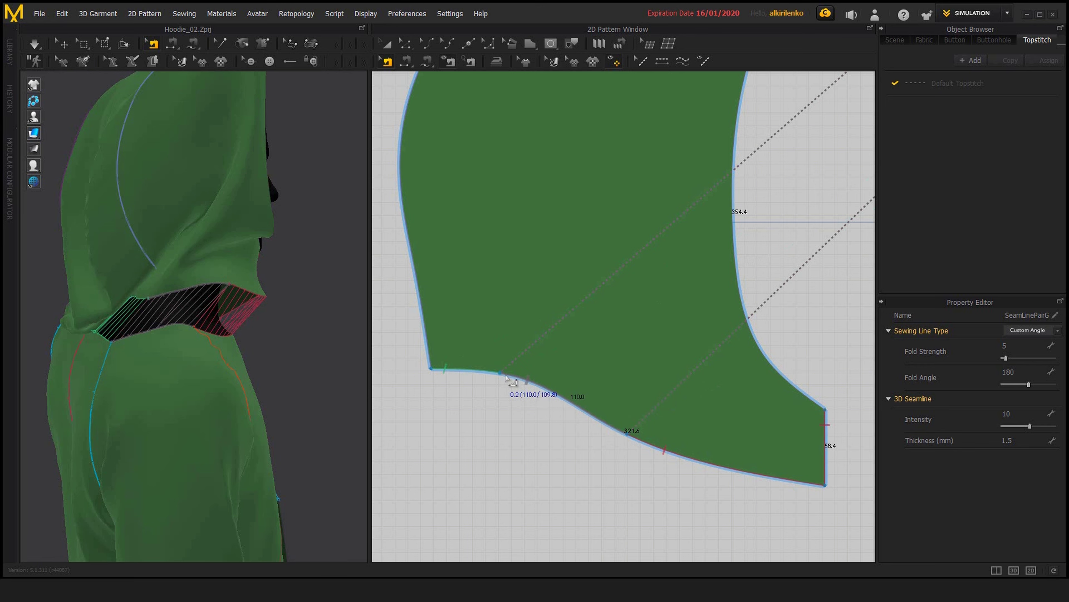
middle_drag(495, 393, 508, 396)
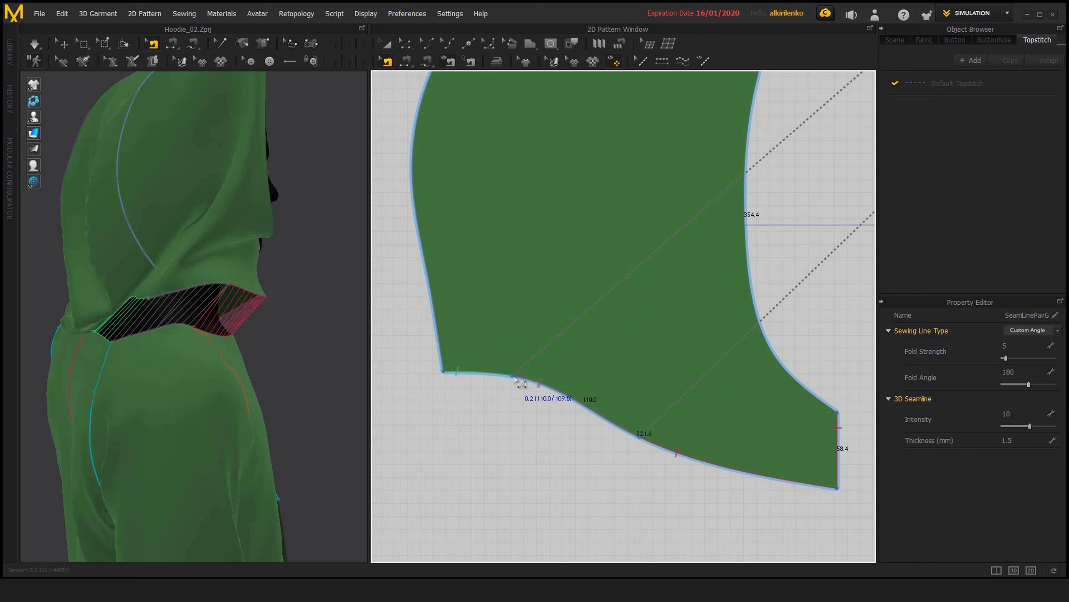
right_click(534, 379)
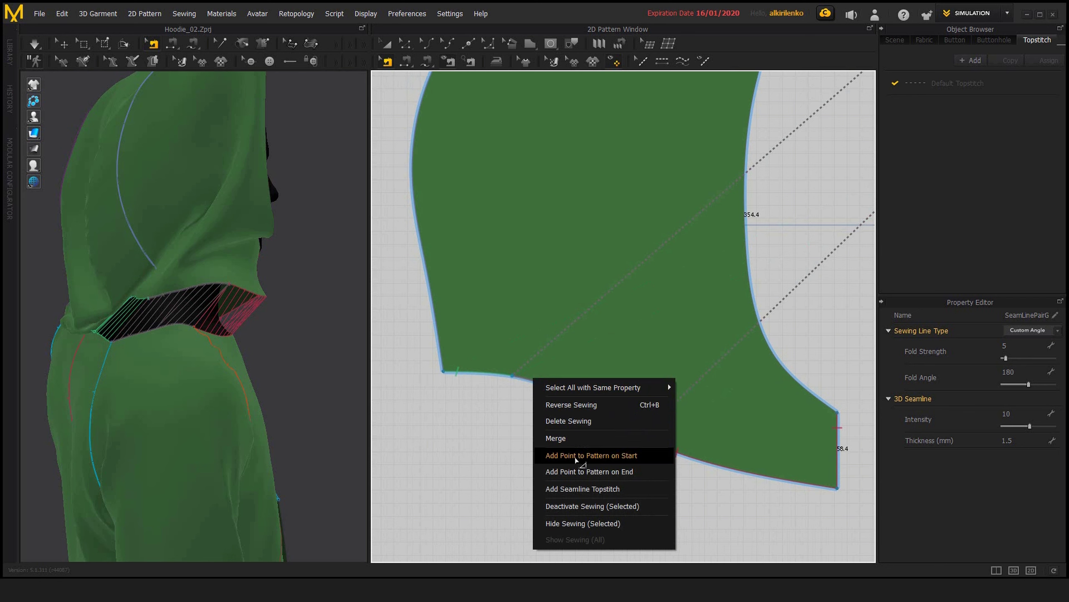
click(609, 455)
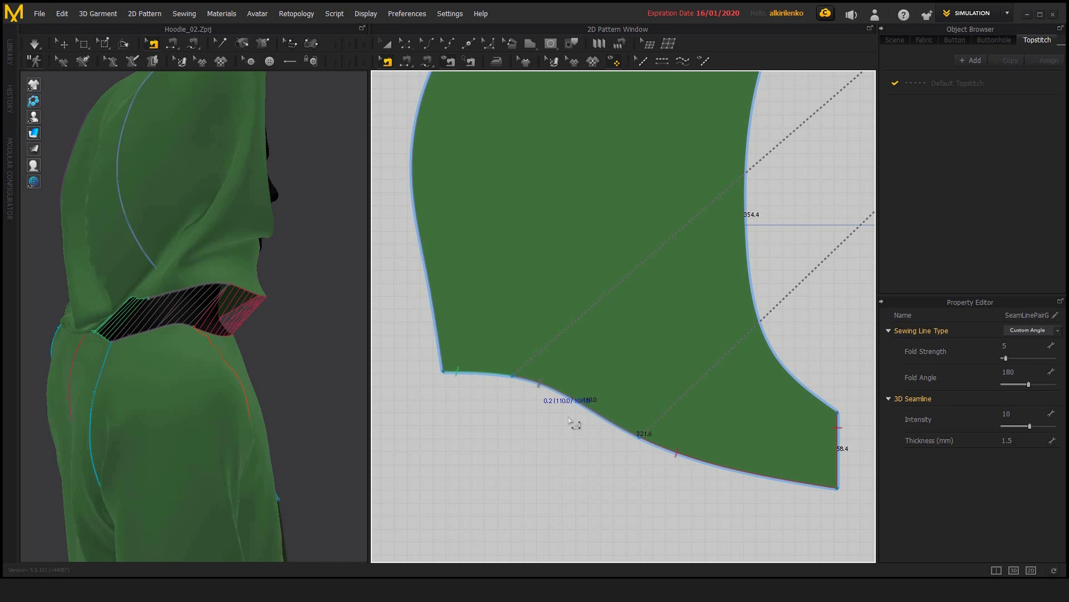
click(540, 420)
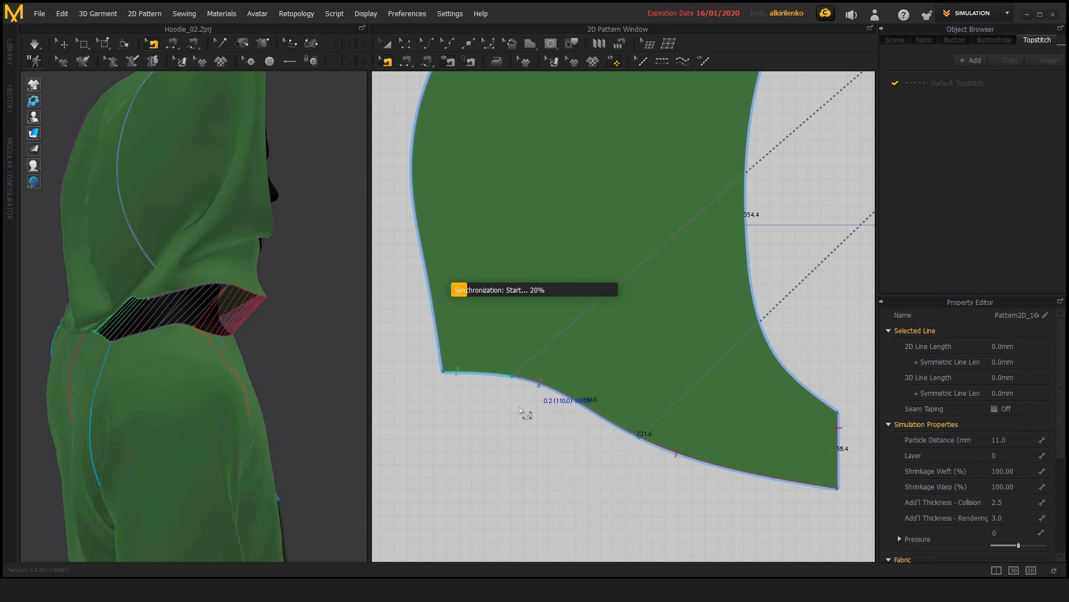
- Move the hood's lower back corner outward so the back neckline segment of its lower edge is about 93.2 mm long
key(z)
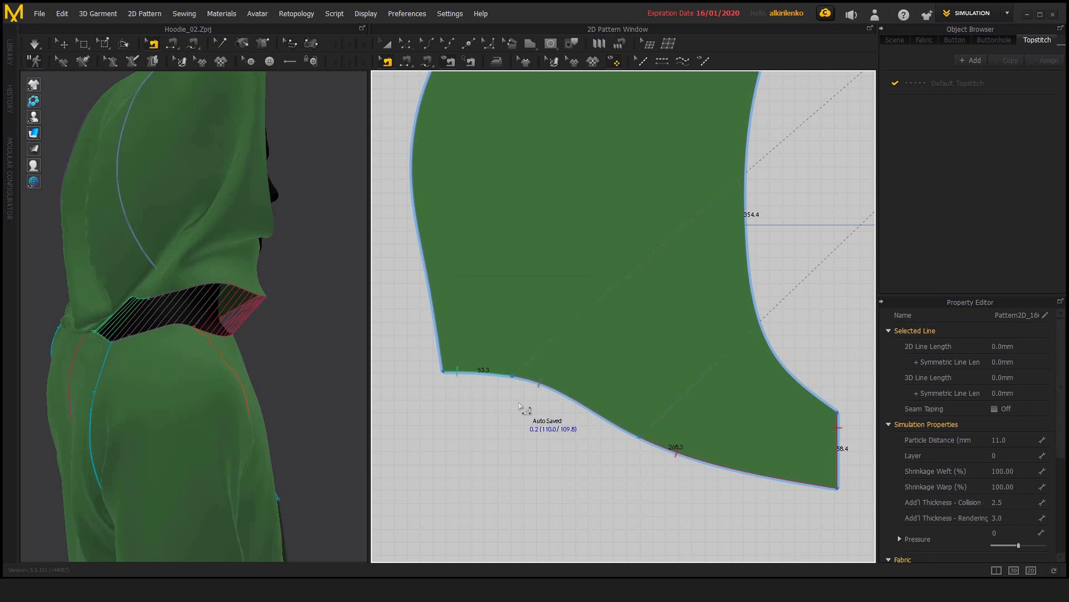
middle_drag(534, 397, 539, 400)
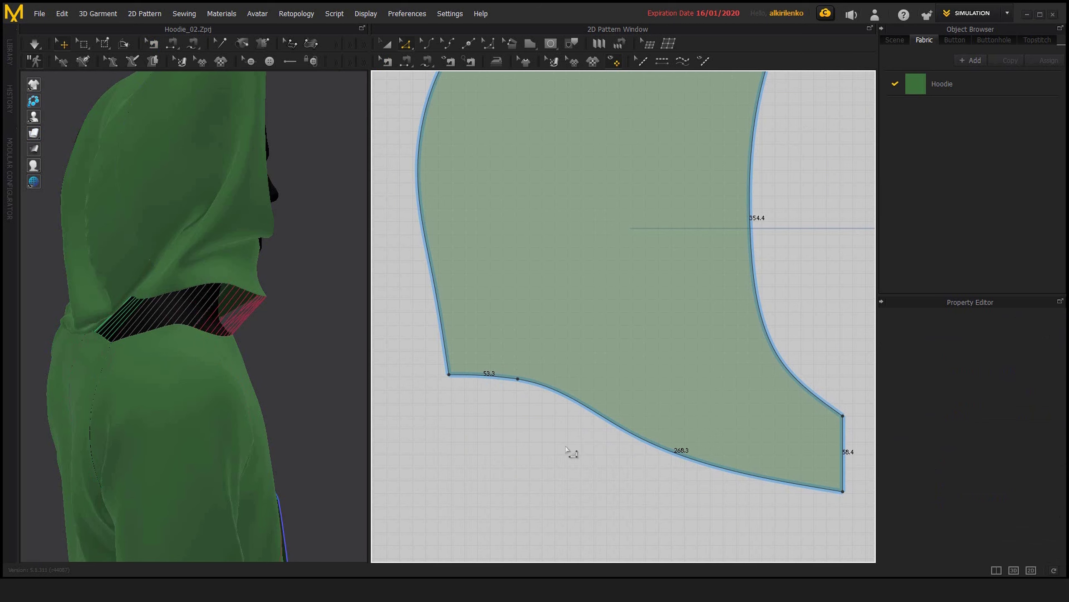
scroll(531, 405, down, 2)
scroll(585, 365, up, 2)
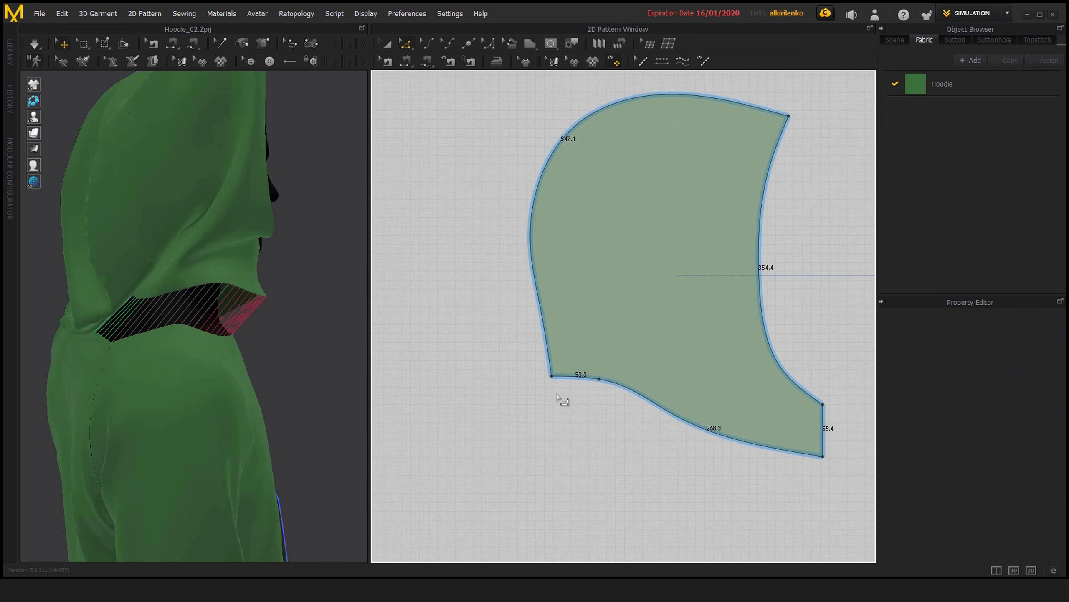
drag(543, 387, 508, 387)
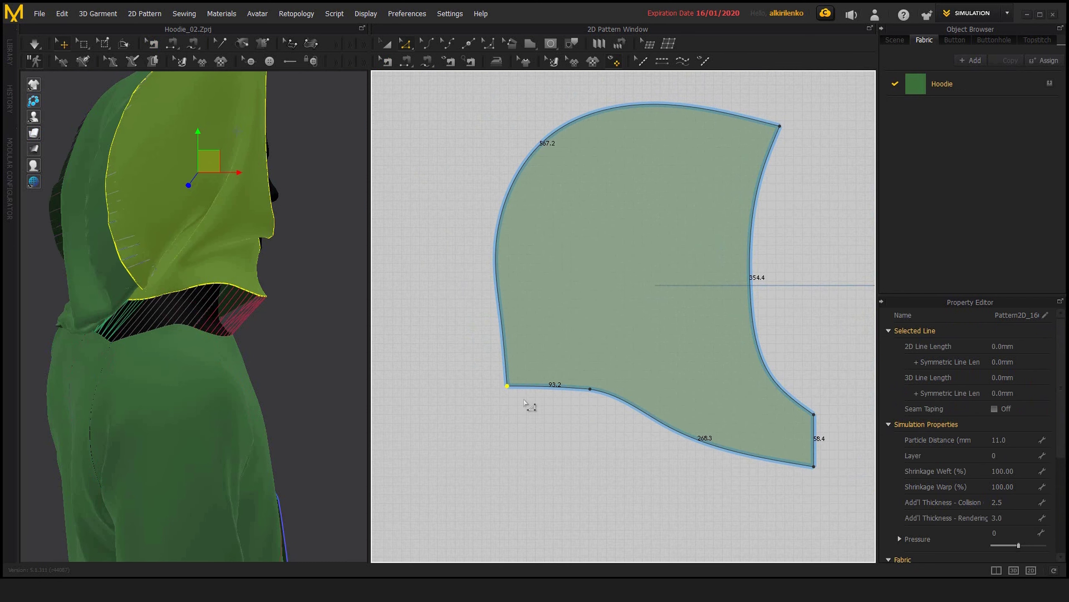
click(574, 420)
- Examine with Segment Sewing how the added point divides the hood's lower edge into separately sewable segments
scroll(590, 432, up, 2)
middle_drag(592, 435, 592, 430)
click(406, 63)
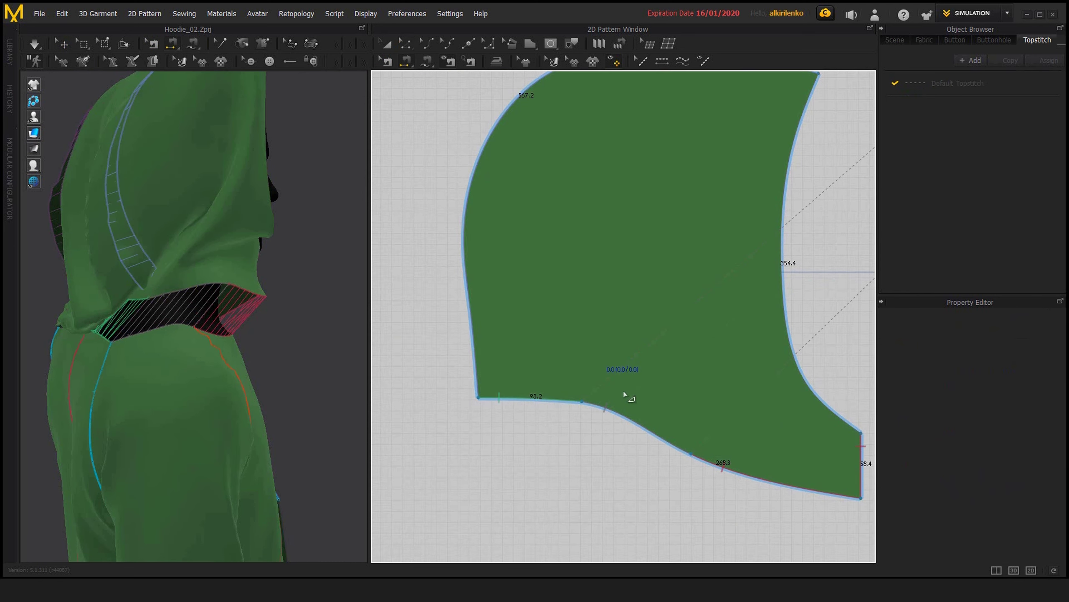
middle_drag(624, 393, 588, 337)
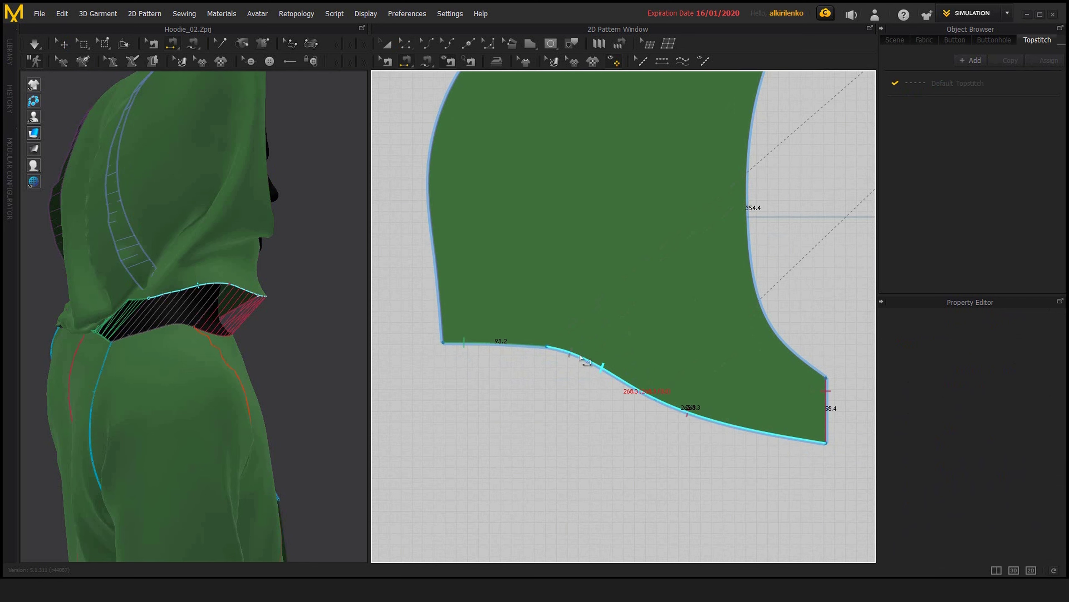
click(653, 395)
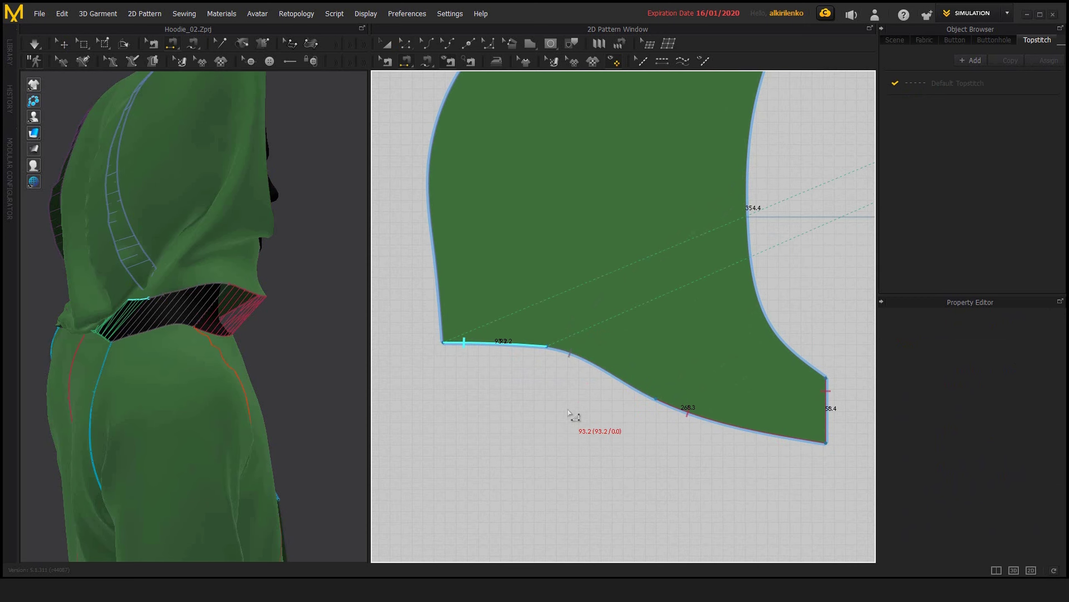
- Turn on Check Sewing Length and examine the flagged seams on the sleeves, body panels, cuffs, waistband and pocket
key(z)
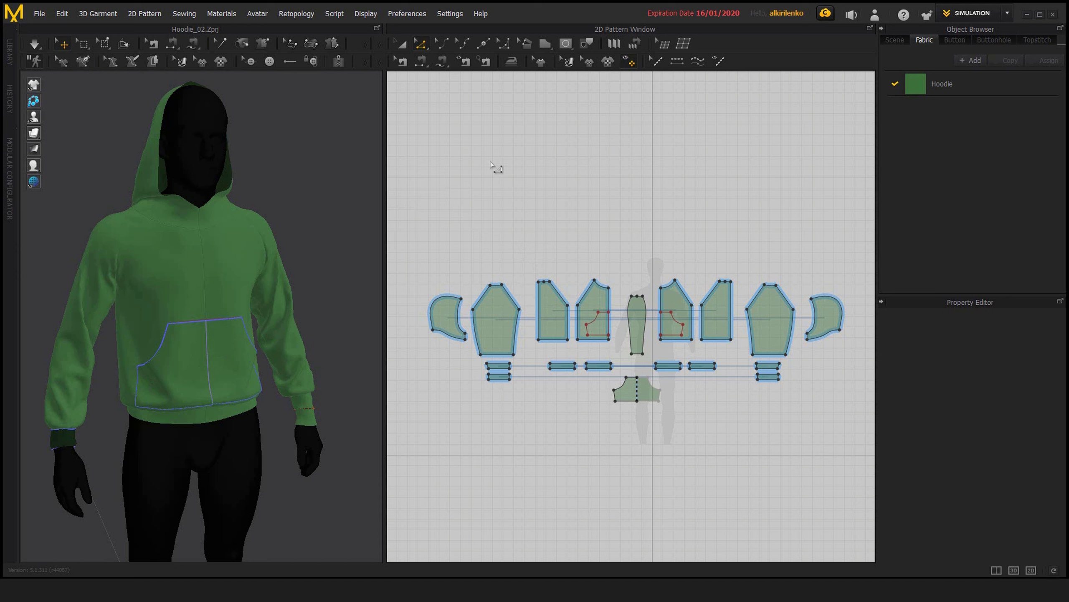
click(485, 63)
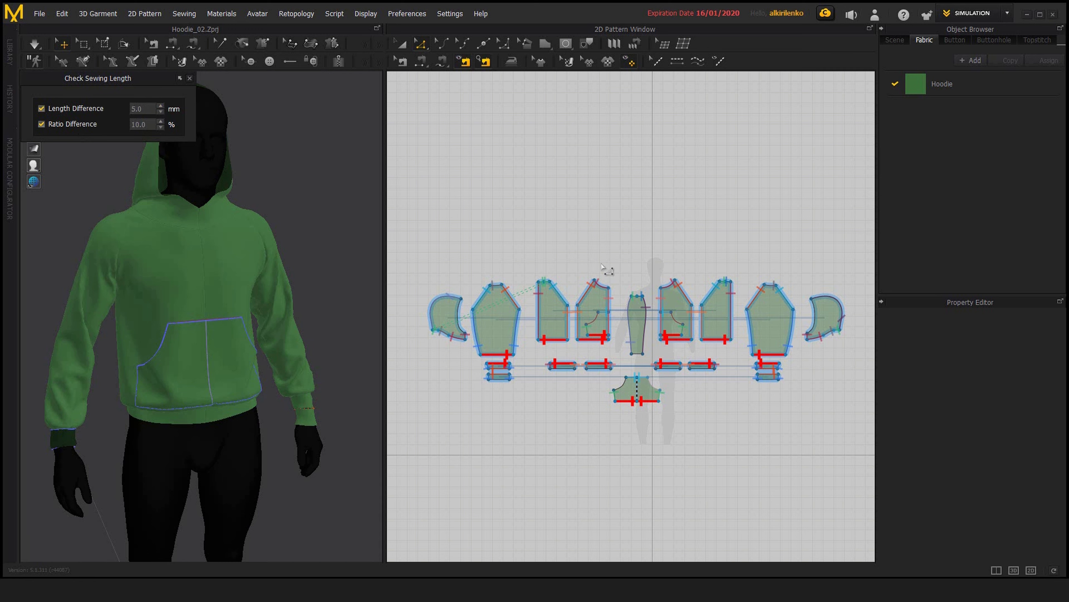
scroll(564, 285, up, 1)
scroll(563, 285, up, 3)
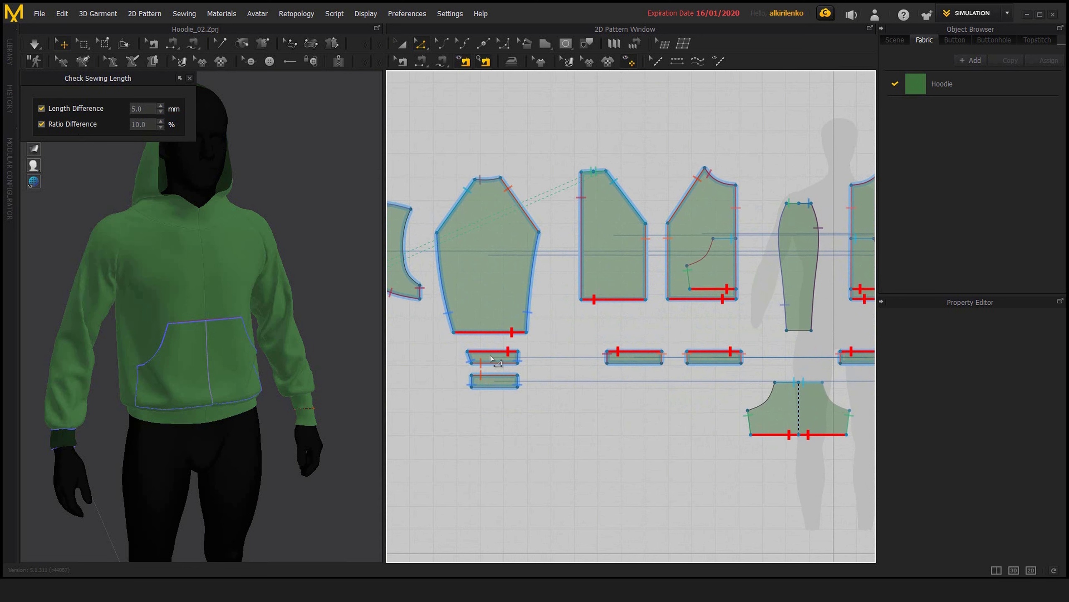
middle_drag(740, 387, 623, 394)
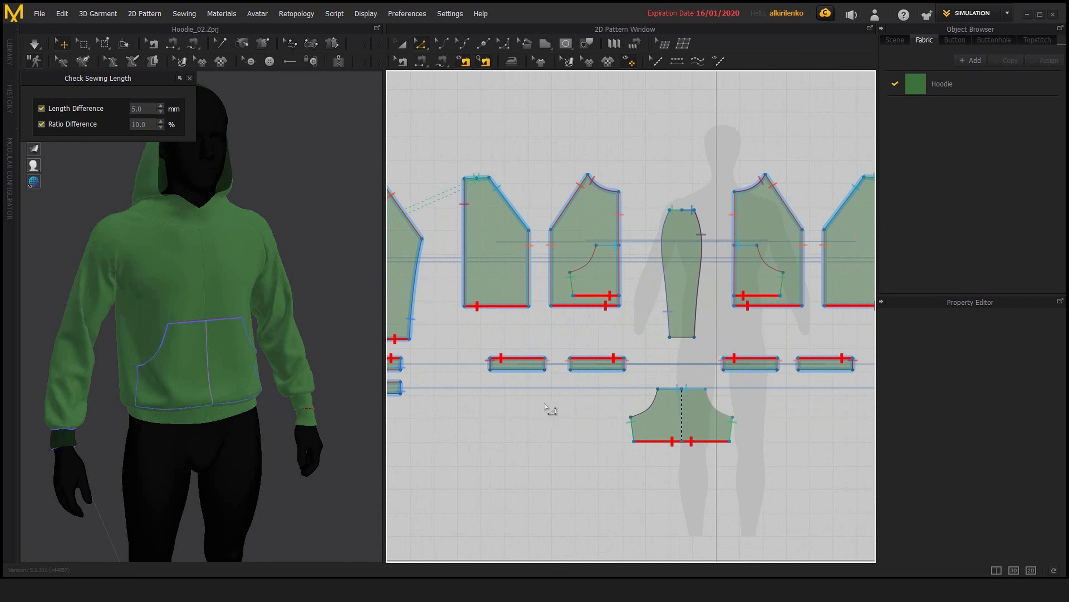
- Lower the Check Sewing Length tolerance for Length Difference to 2.0 mm
middle_drag(476, 284, 549, 287)
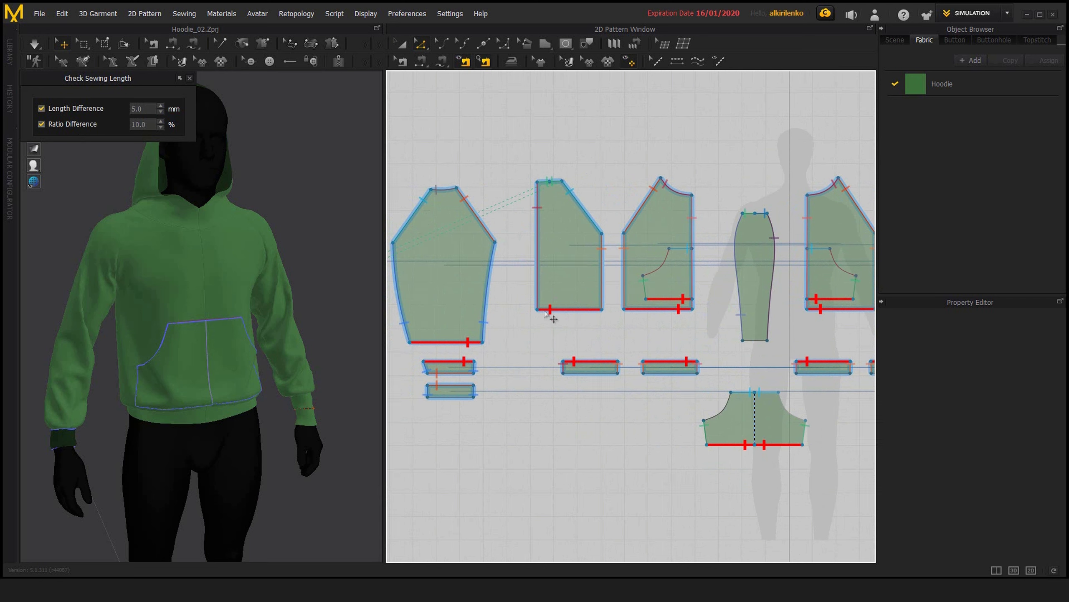
scroll(692, 365, down, 3)
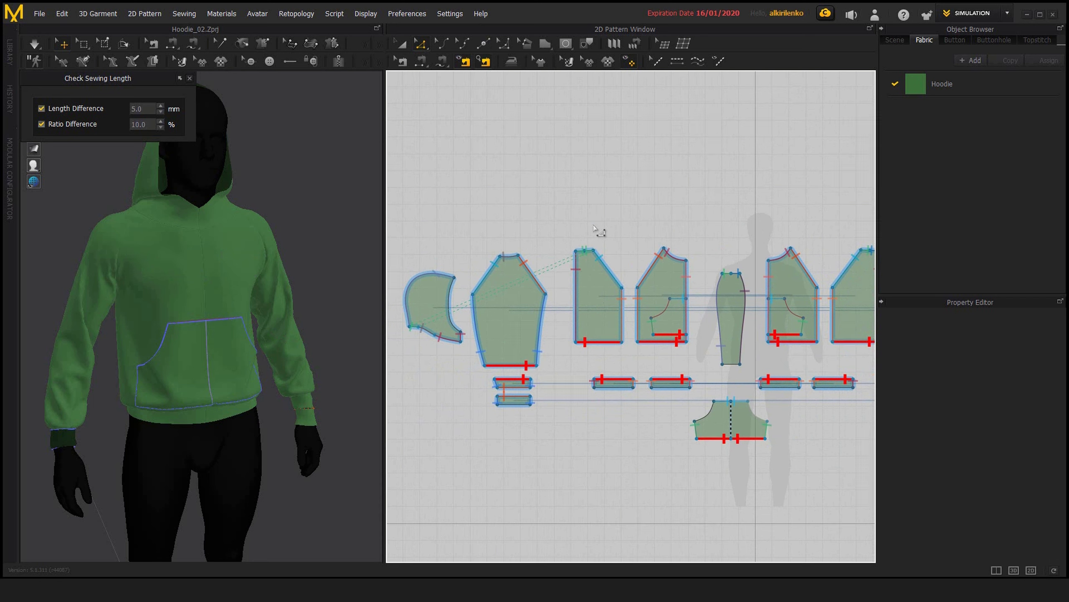
click(160, 111)
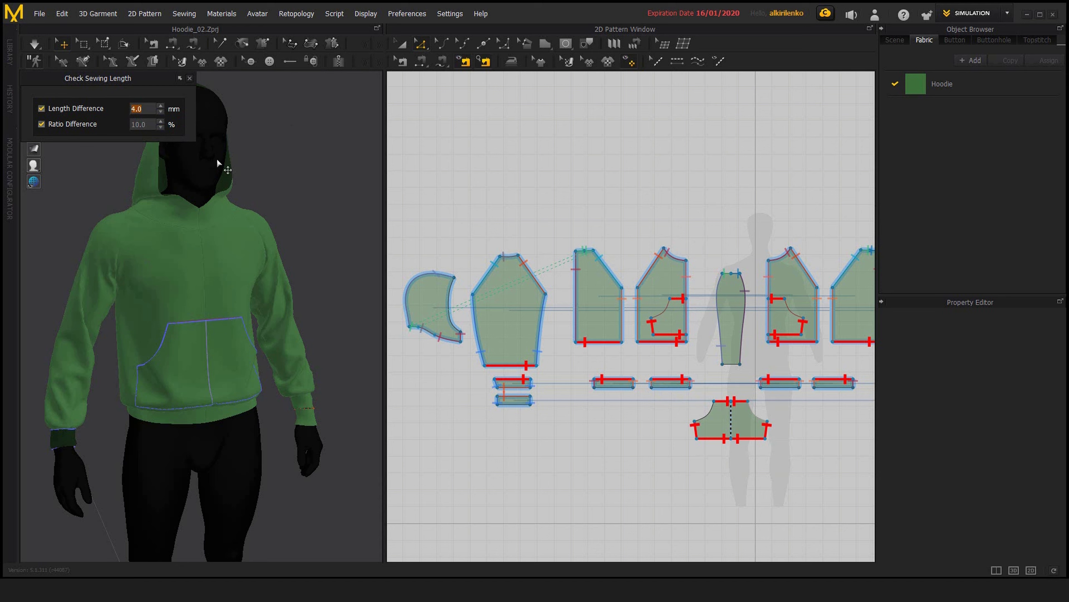
click(160, 111)
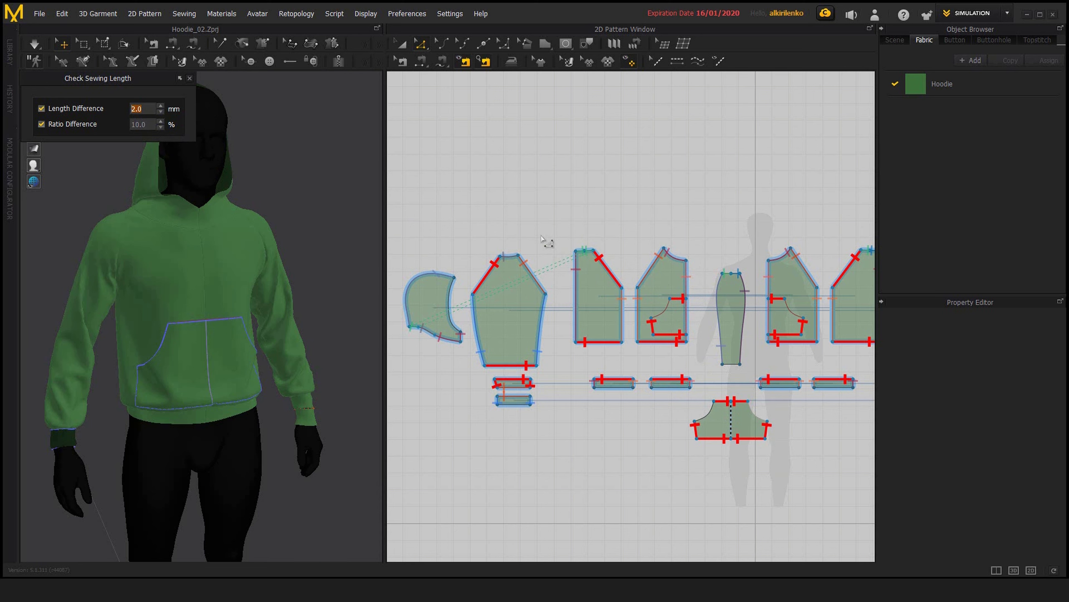
- Examine the seams flagged at the tighter tolerance, comparing segment lengths on the sleeves, body panels, cuffs, waistband and pocket
scroll(543, 241, up, 5)
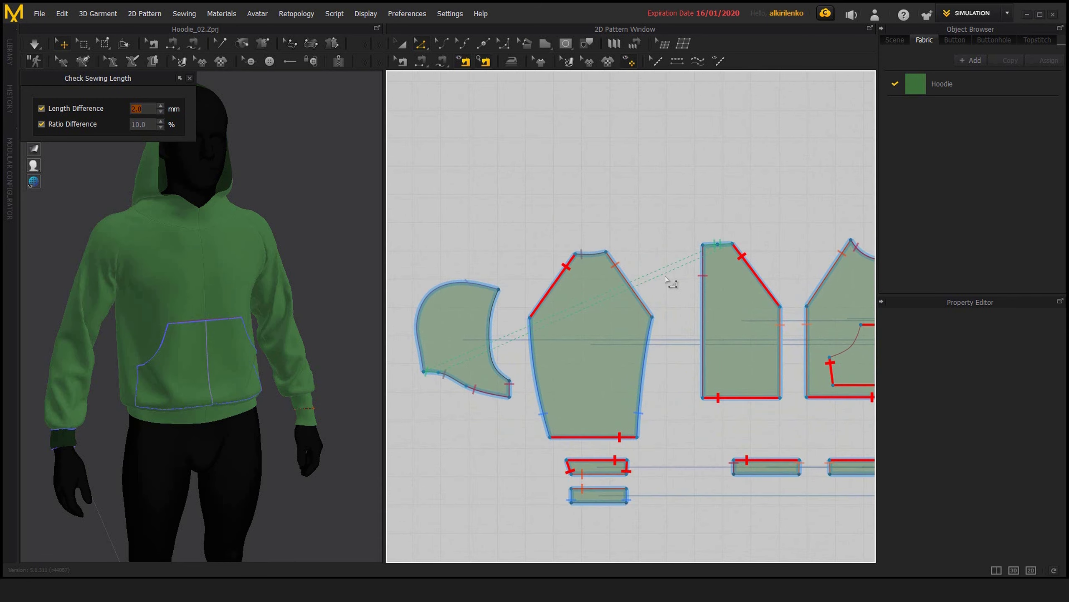
scroll(630, 242, up, 2)
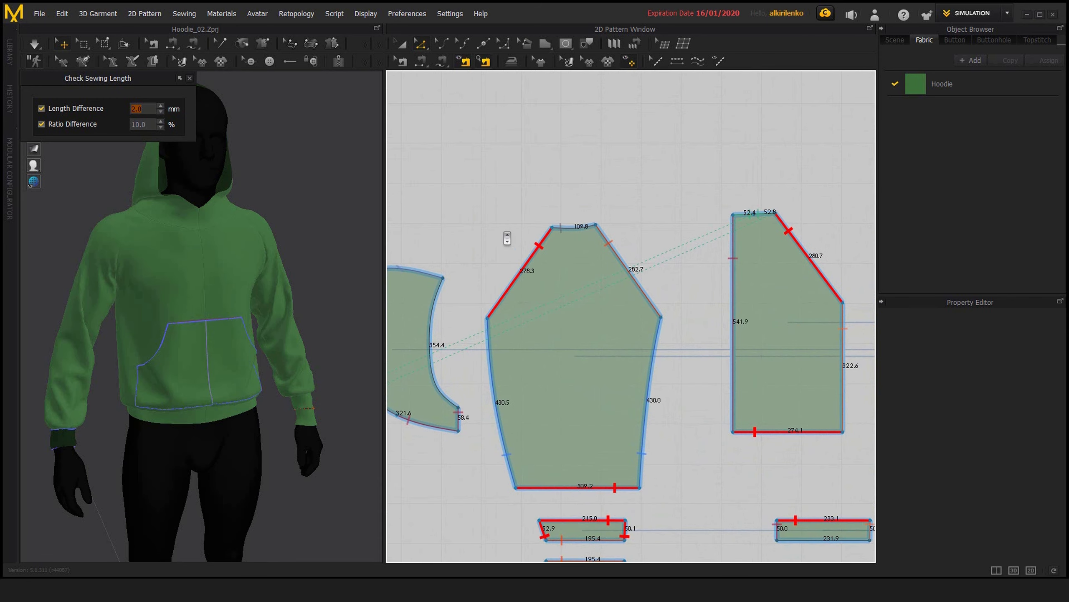
scroll(556, 279, up, 2)
middle_drag(557, 278, 558, 281)
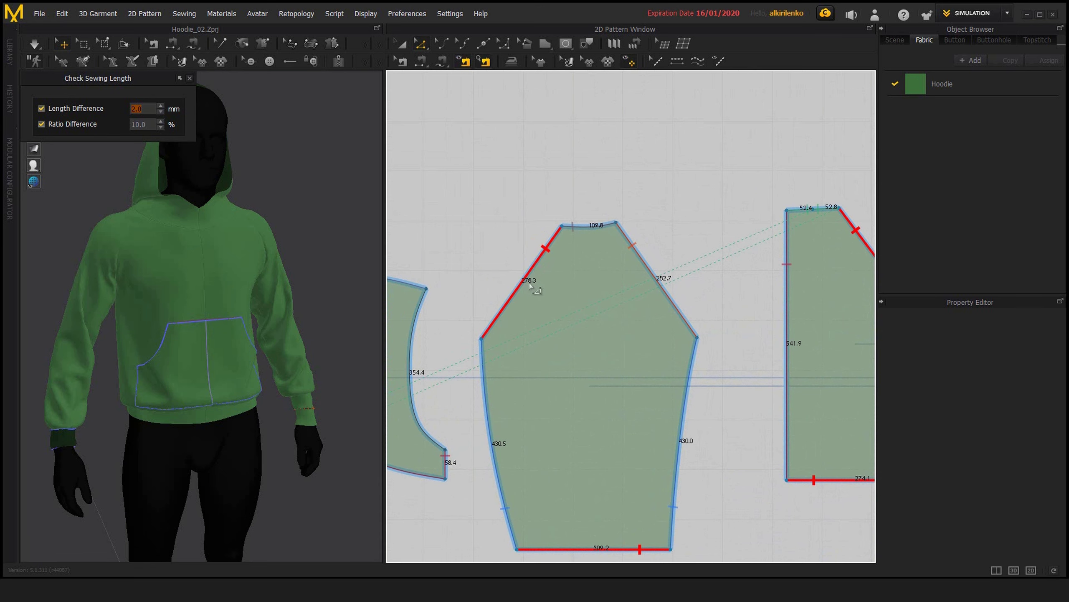
middle_drag(669, 275, 501, 279)
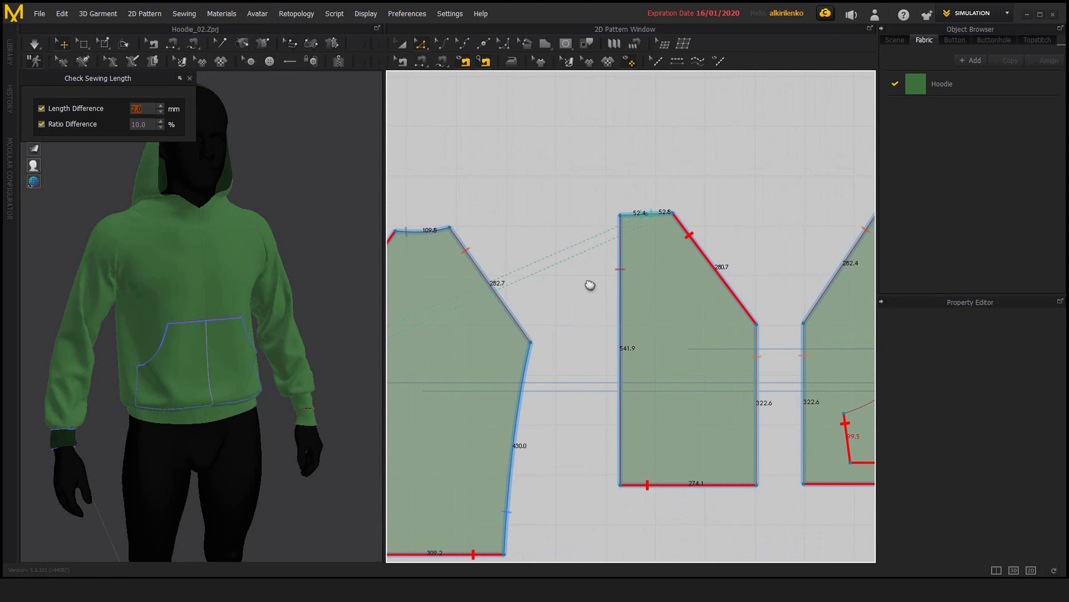
middle_drag(590, 285, 762, 280)
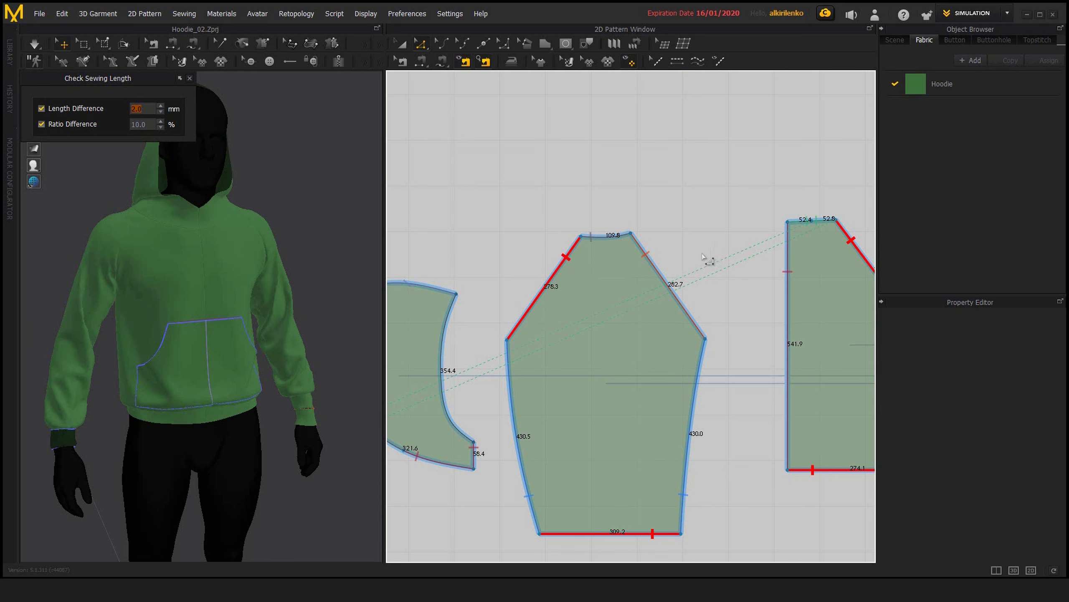
scroll(726, 248, down, 3)
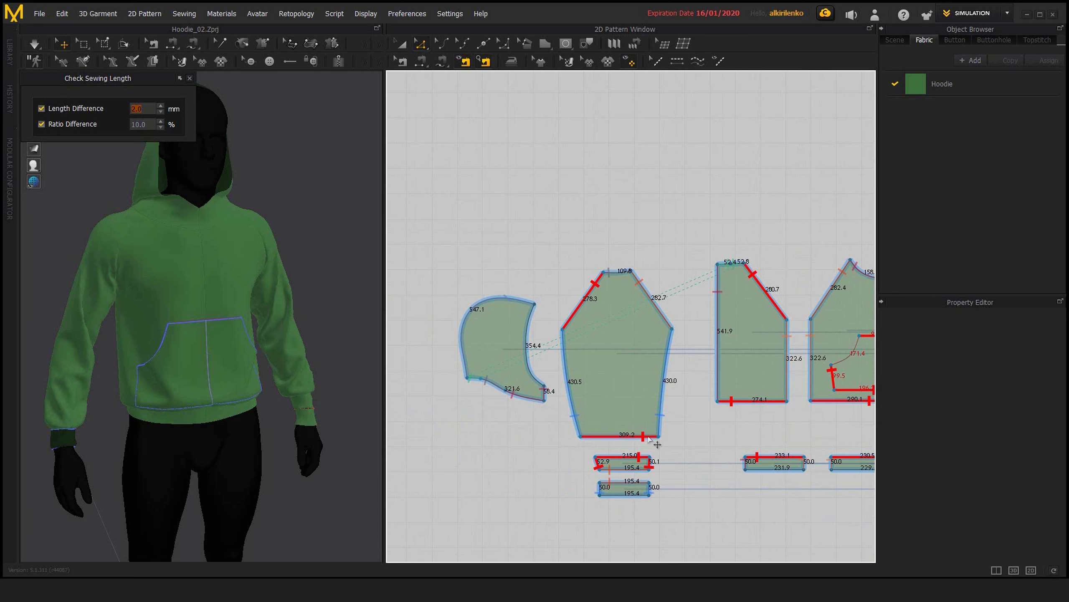
middle_drag(756, 422, 631, 413)
scroll(708, 420, down, 3)
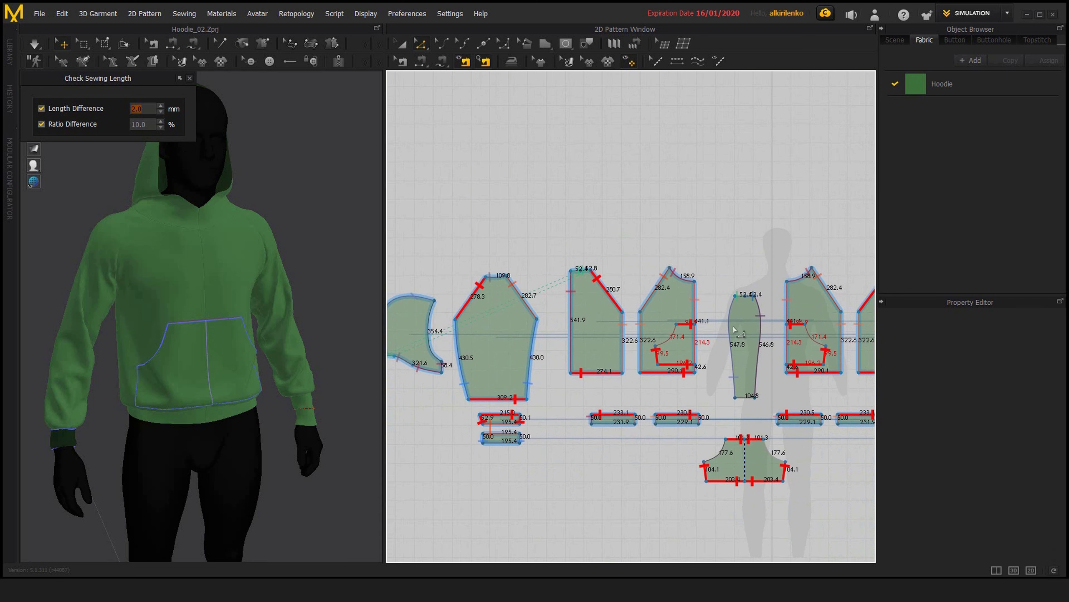
scroll(645, 333, down, 2)
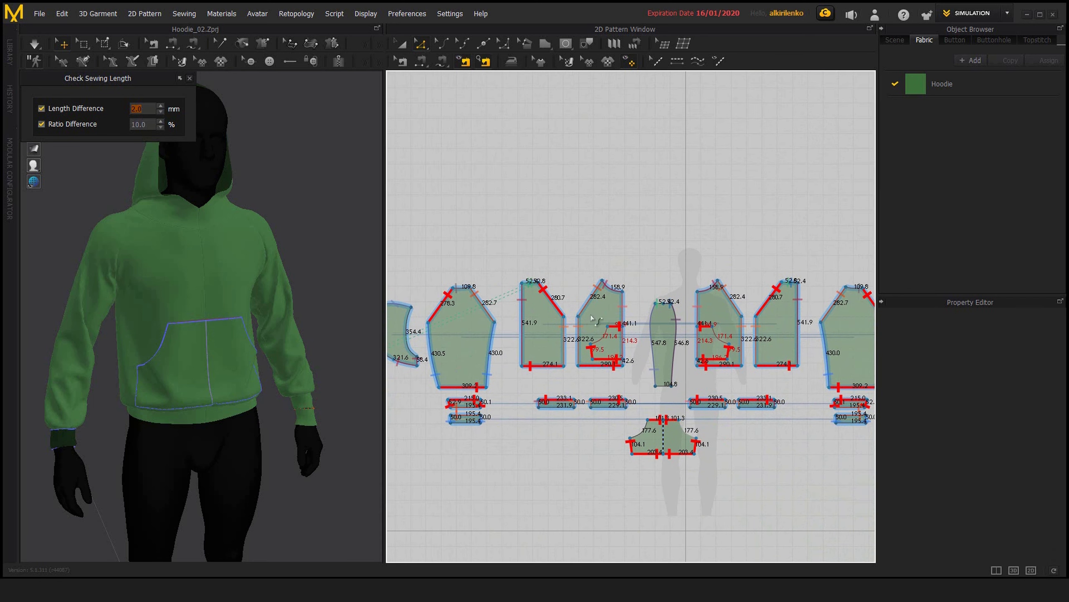
mouse_move(621, 322)
middle_down()
mouse_move(650, 325)
mouse_move(627, 323)
mouse_move(650, 331)
mouse_move(641, 328)
middle_up()
scroll(650, 325, down, 1)
scroll(641, 327, down, 1)
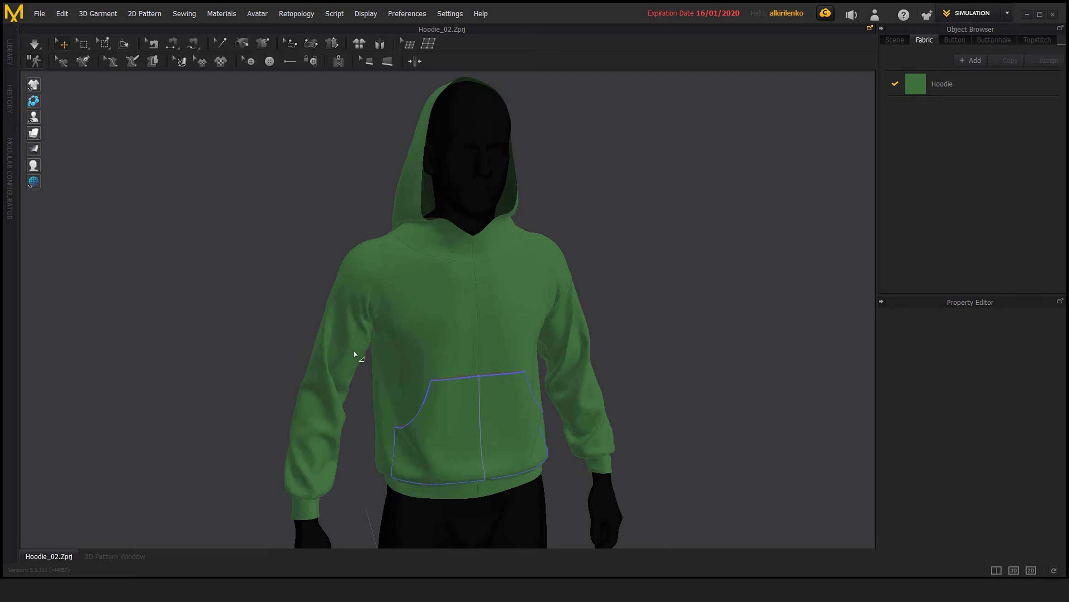
- Select the seam joining the sleeve to the front body panel on the 3D garment with Edit Sewing
scroll(374, 327, up, 5)
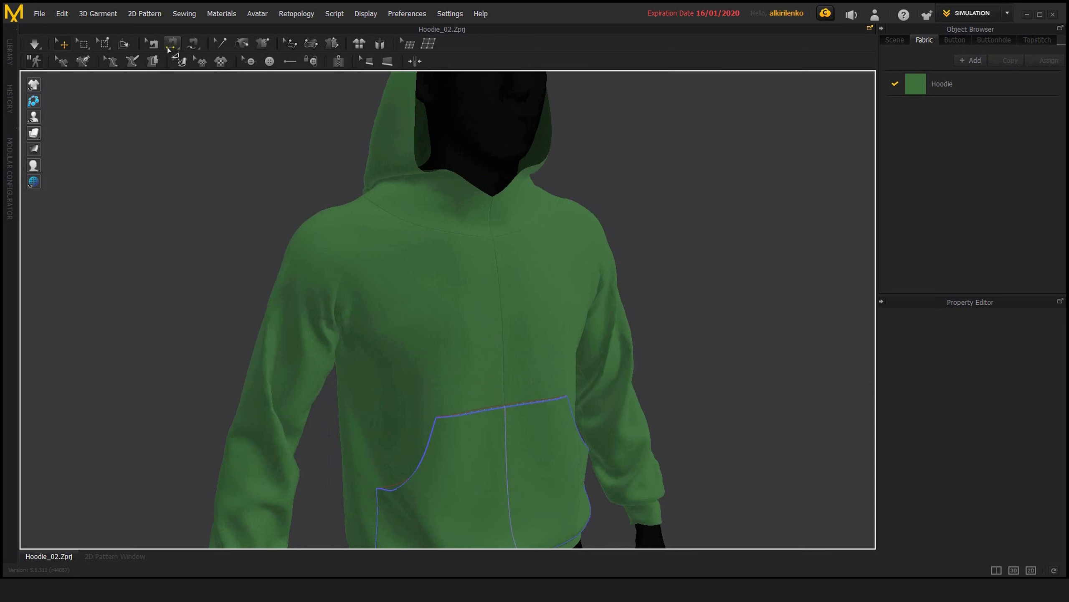
click(153, 43)
scroll(402, 255, up, 3)
right_drag(401, 256, 432, 279)
click(398, 270)
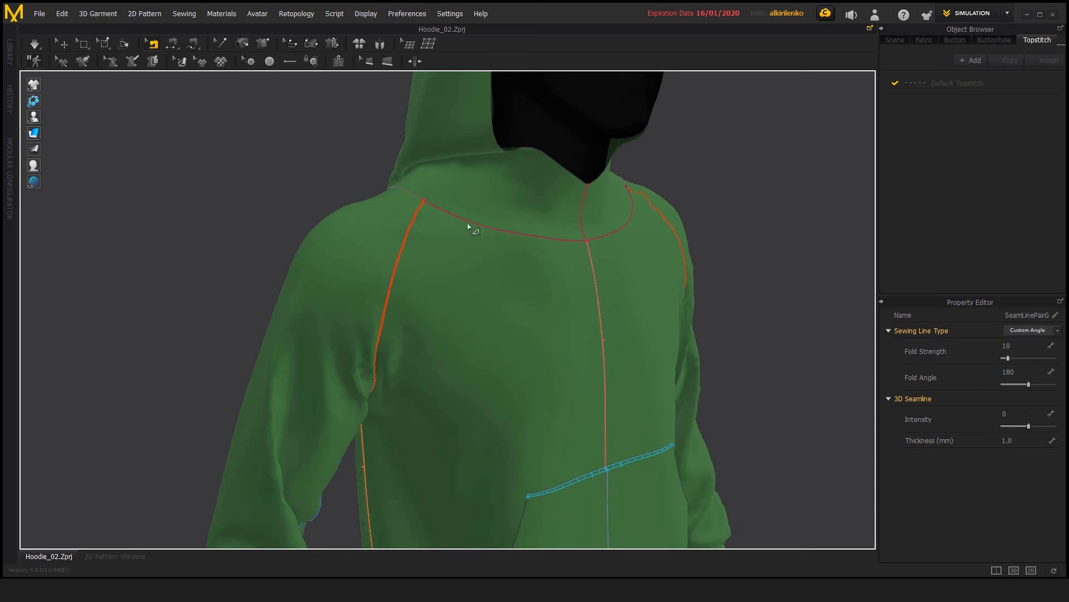
- Examine the selected front sleeve seam on the 3D garment from several angles, from the neckline down to the armpit
scroll(429, 252, up, 5)
middle_drag(431, 253, 503, 294)
right_drag(503, 295, 499, 263)
scroll(499, 263, down, 3)
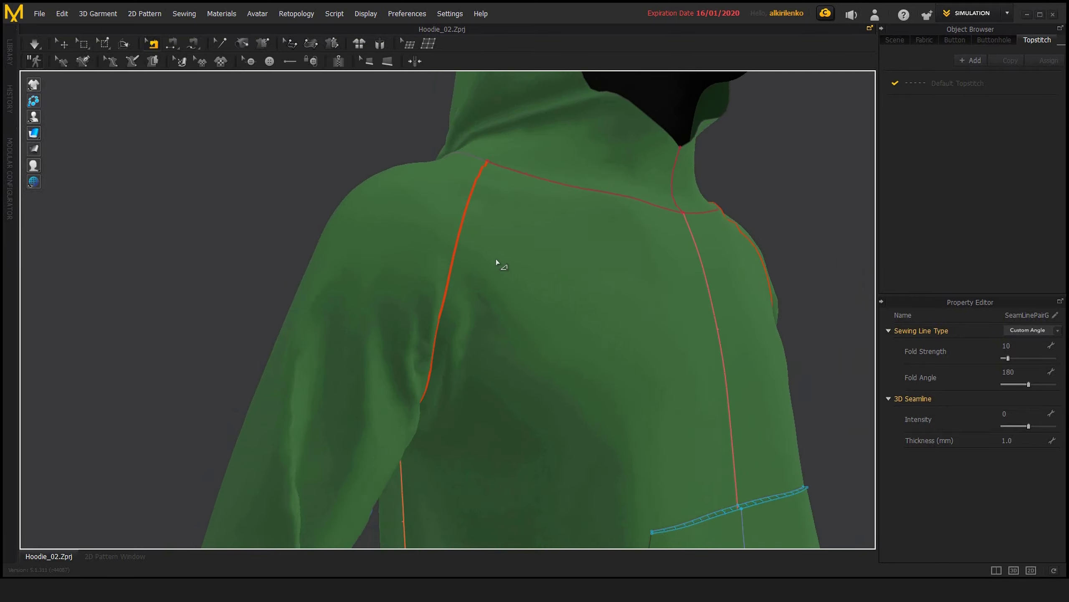
middle_drag(498, 263, 505, 294)
scroll(504, 293, up, 3)
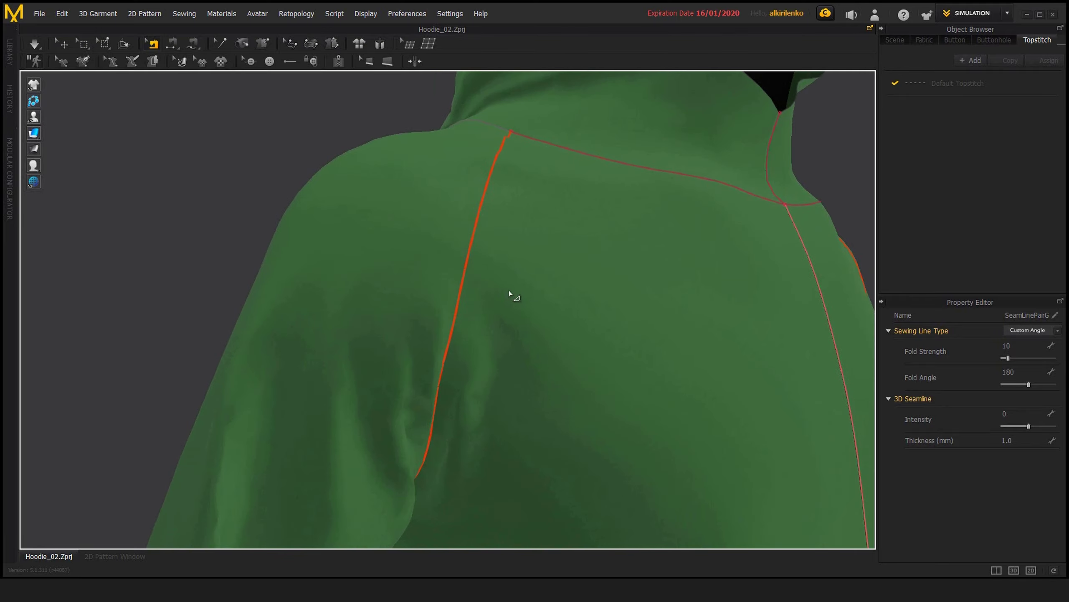
right_drag(536, 266, 488, 277)
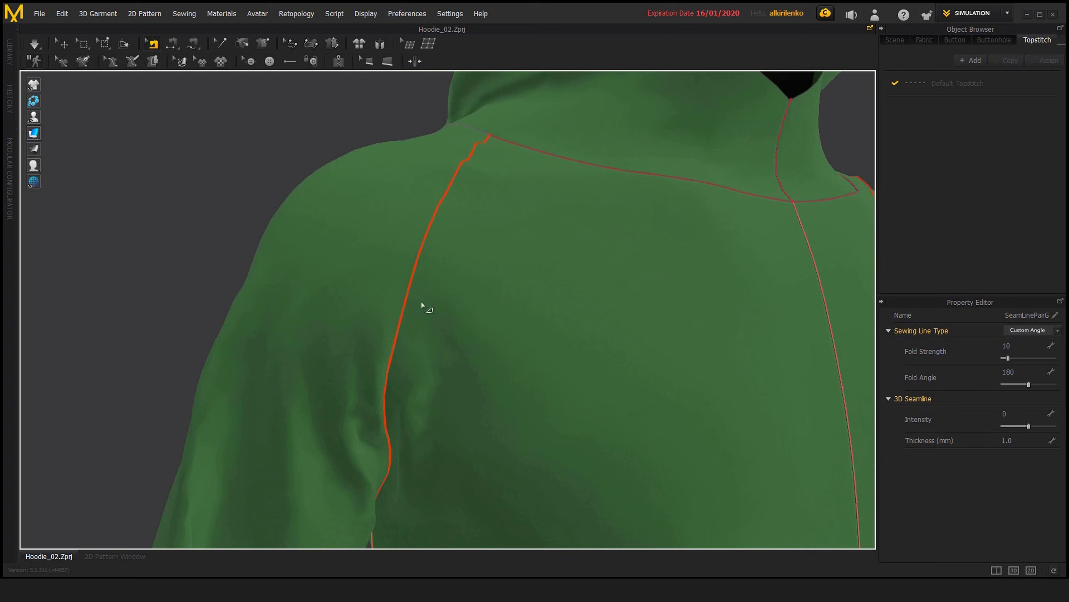
right_drag(421, 302, 501, 297)
scroll(459, 291, down, 1)
scroll(502, 296, up, 1)
scroll(501, 296, down, 3)
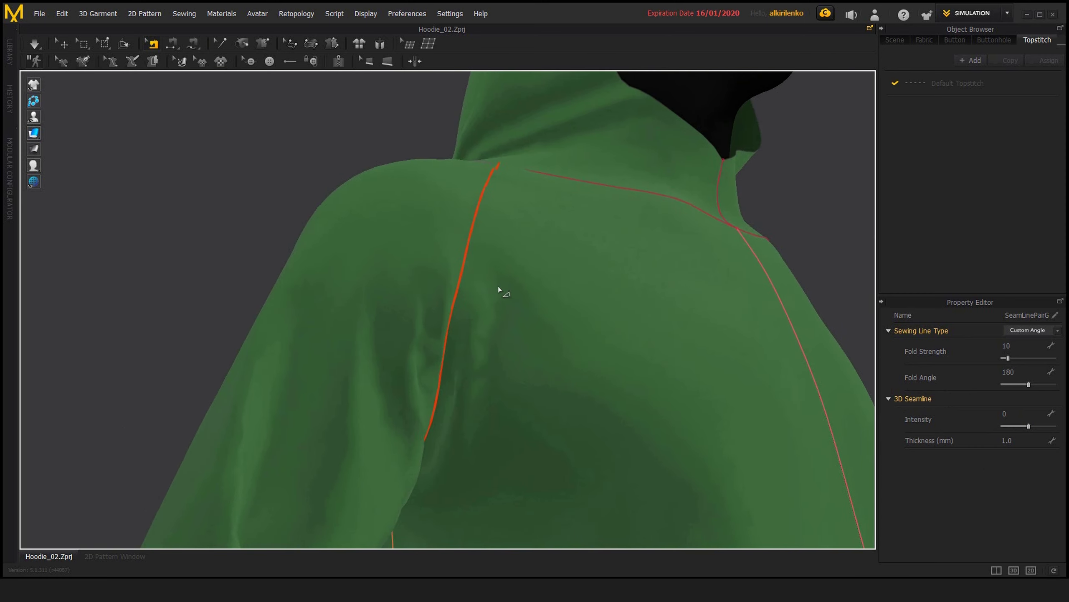
middle_drag(500, 292, 499, 278)
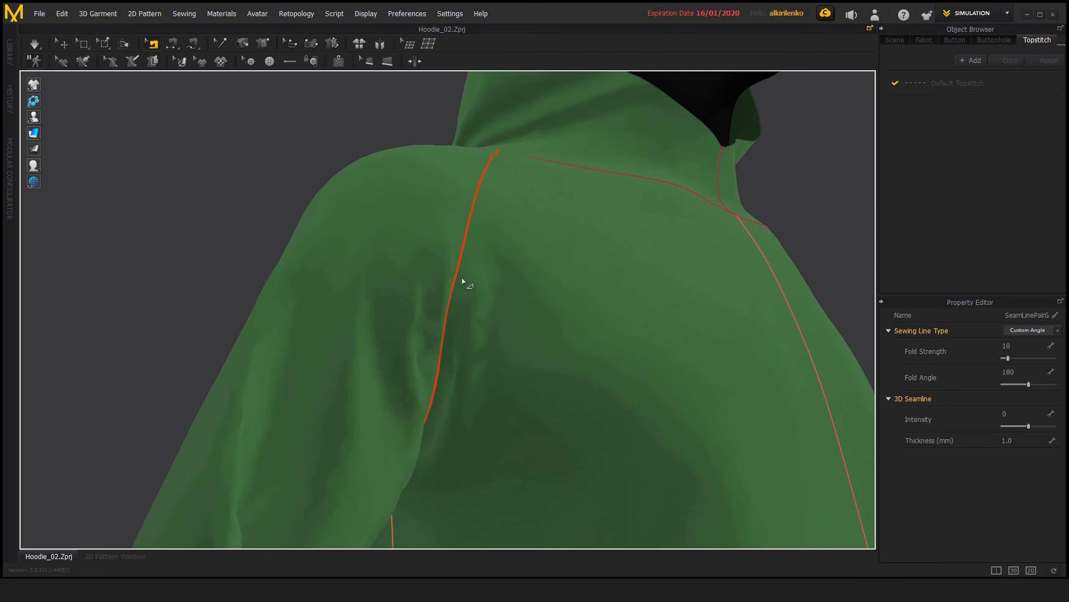
middle_drag(473, 349, 473, 365)
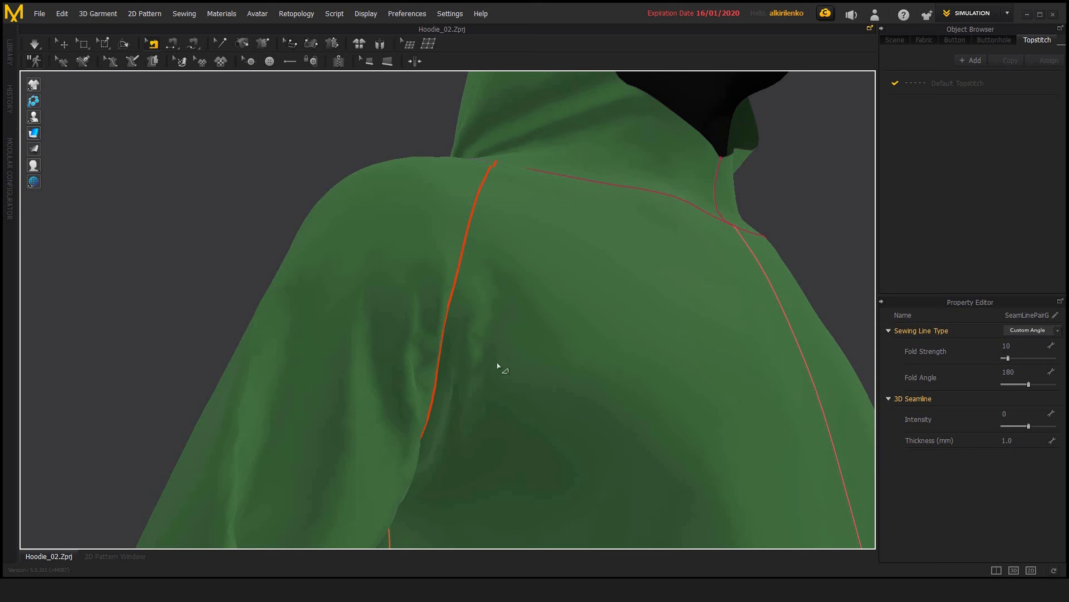
scroll(539, 271, up, 1)
right_drag(539, 271, 471, 184)
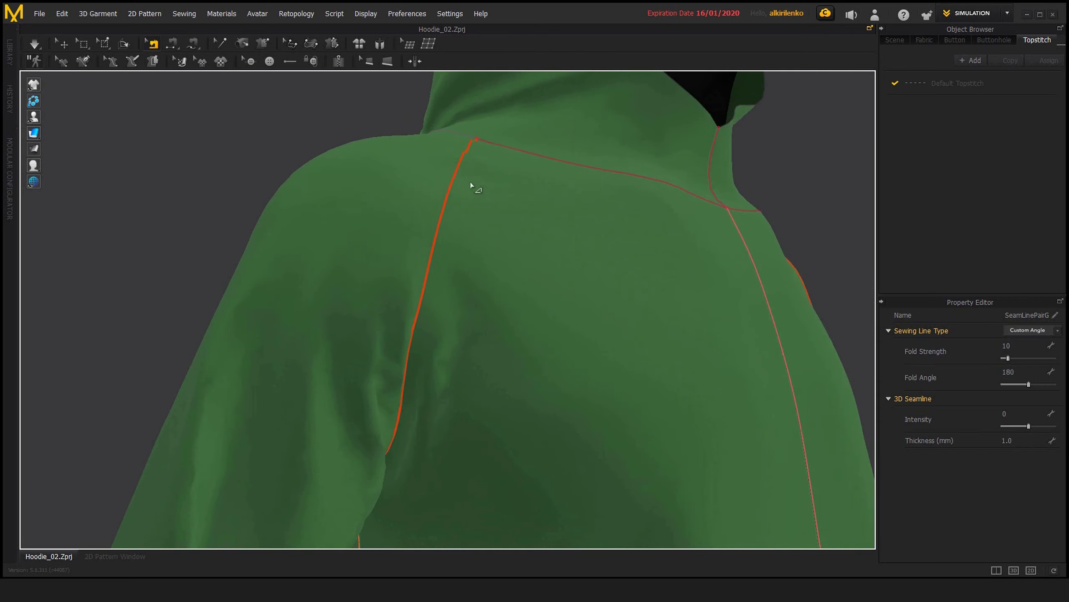
right_drag(439, 221, 477, 232)
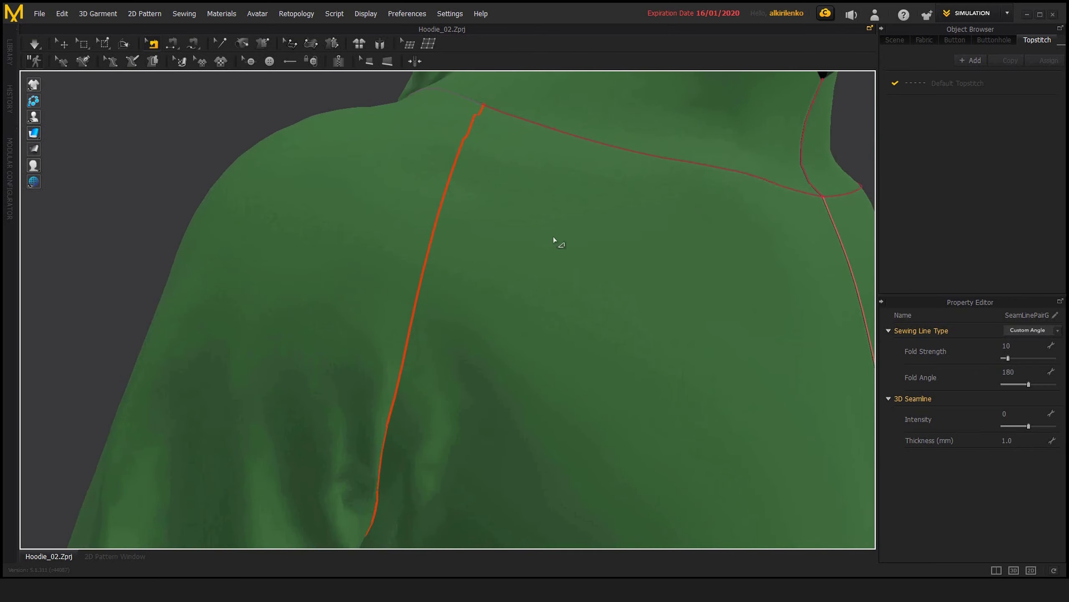
scroll(444, 239, down, 3)
scroll(455, 251, up, 2)
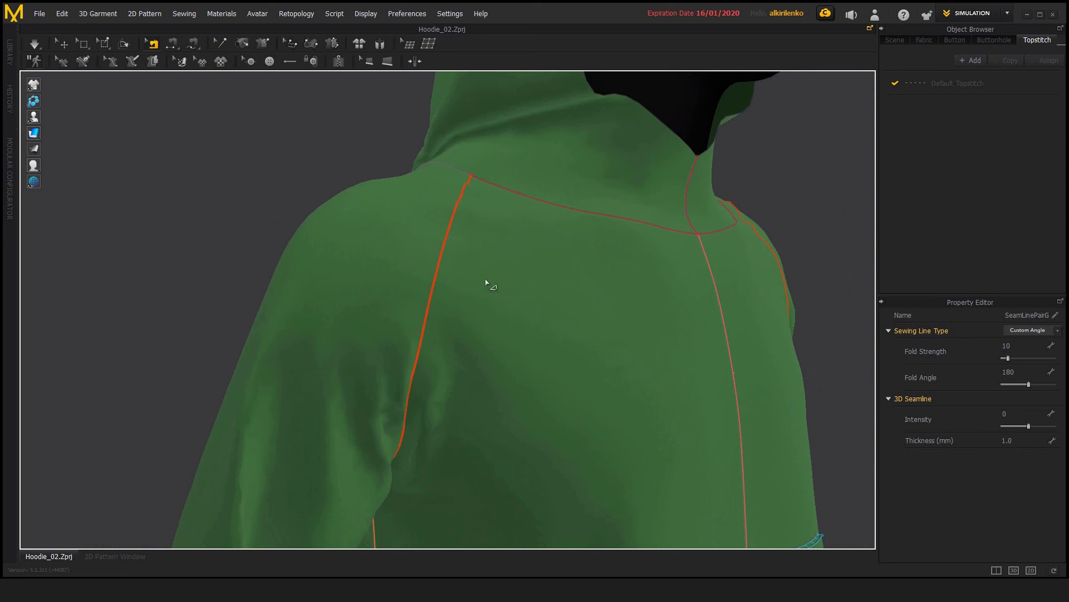
scroll(538, 296, up, 1)
- Set the 3D Seamline thickness of the front sleeve seam to 10 mm and reselect the seam
click(1024, 445)
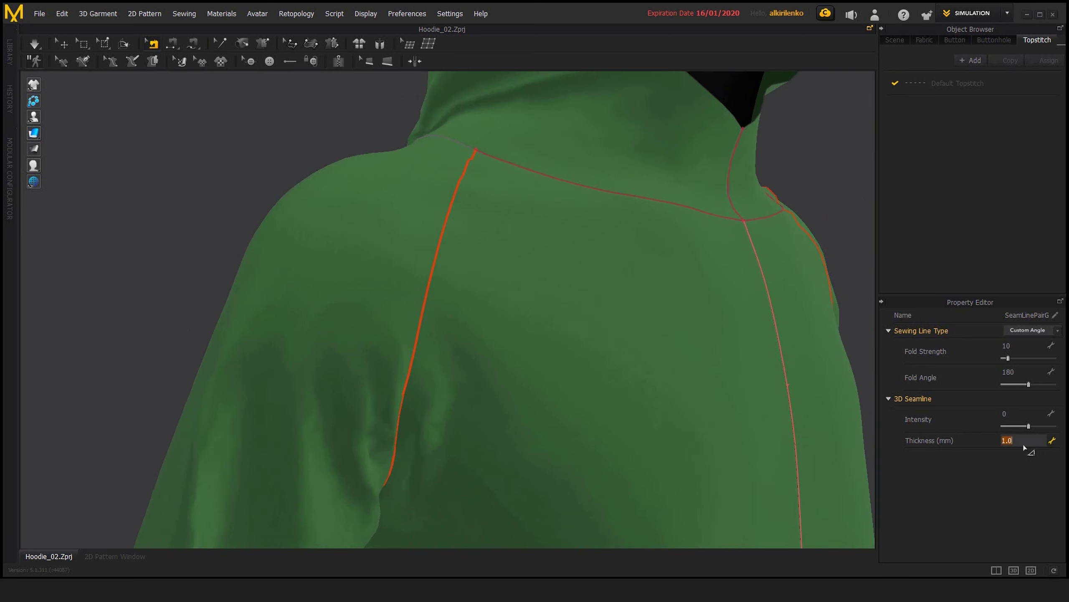
text(10)
key(Return)
click(230, 171)
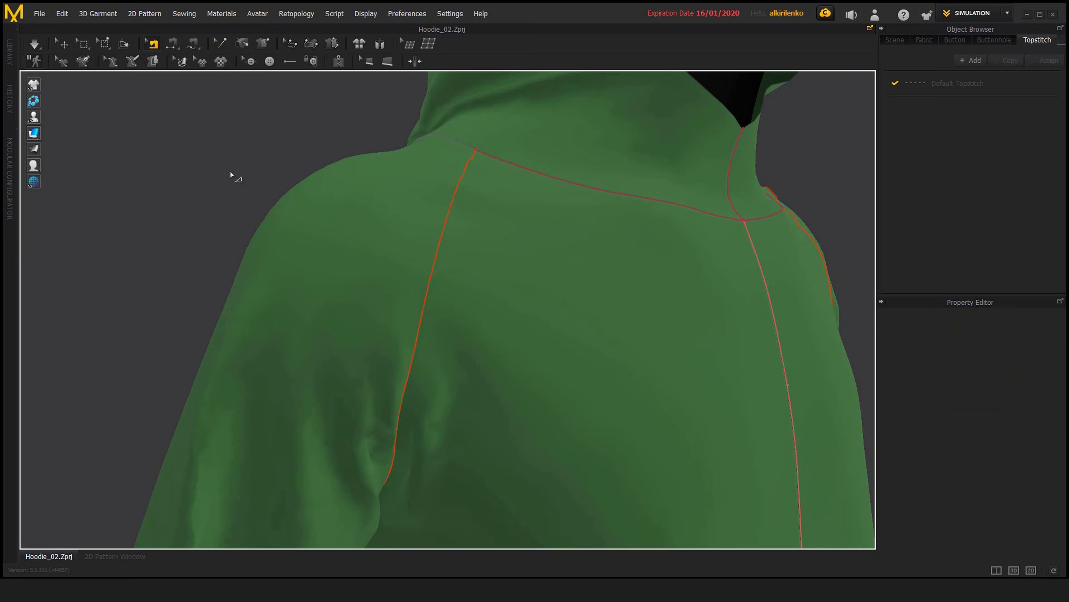
click(434, 258)
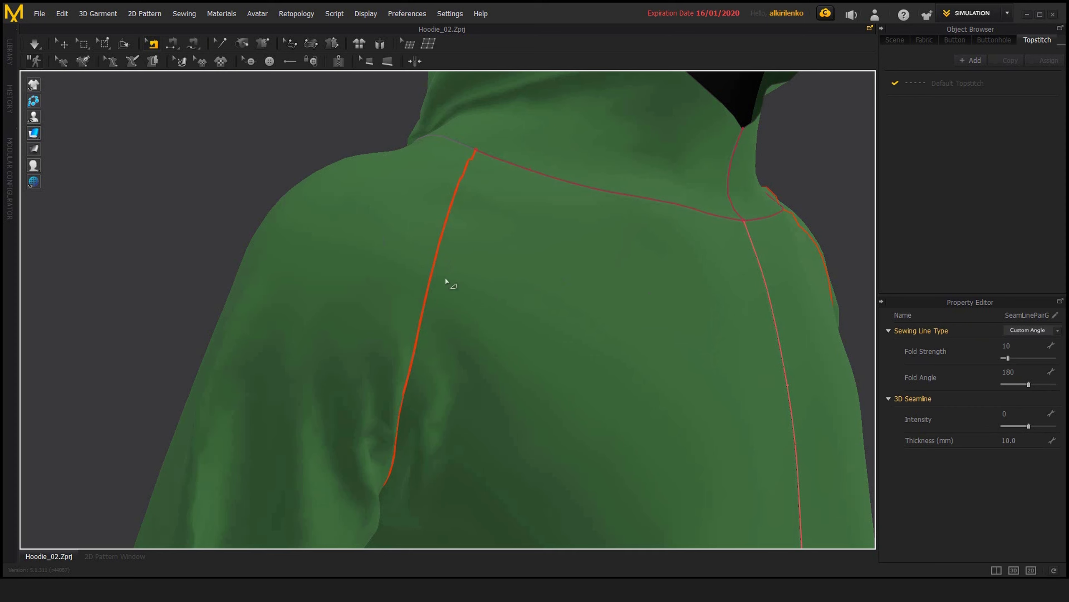
- Set the front sleeve seam's 3D Seamline intensity to -116 and view the effect around the shoulder
right_drag(559, 305, 507, 290)
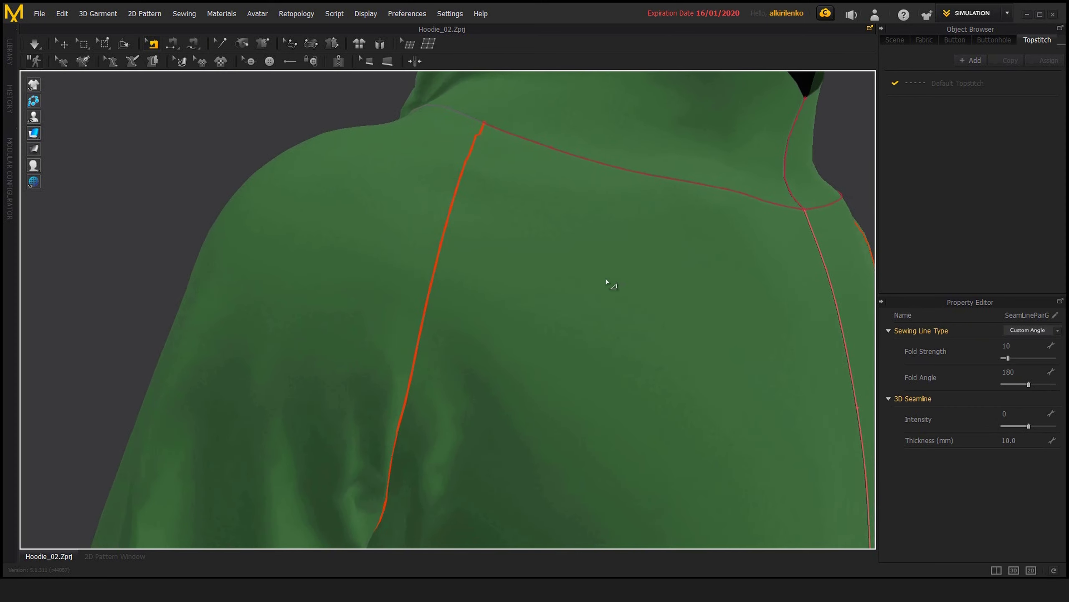
right_drag(590, 289, 492, 253)
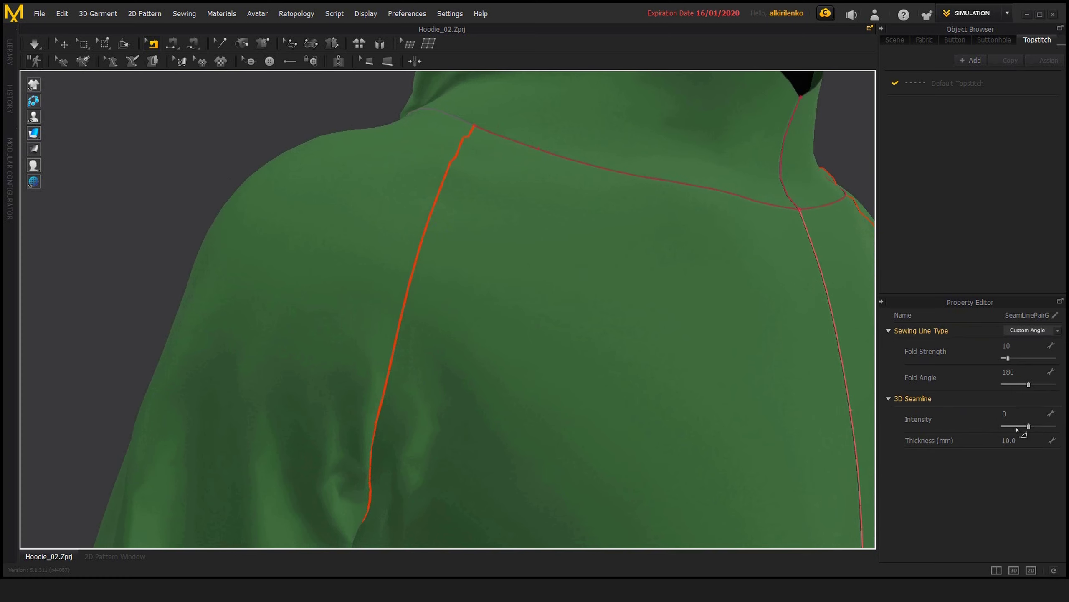
drag(1029, 429, 1013, 426)
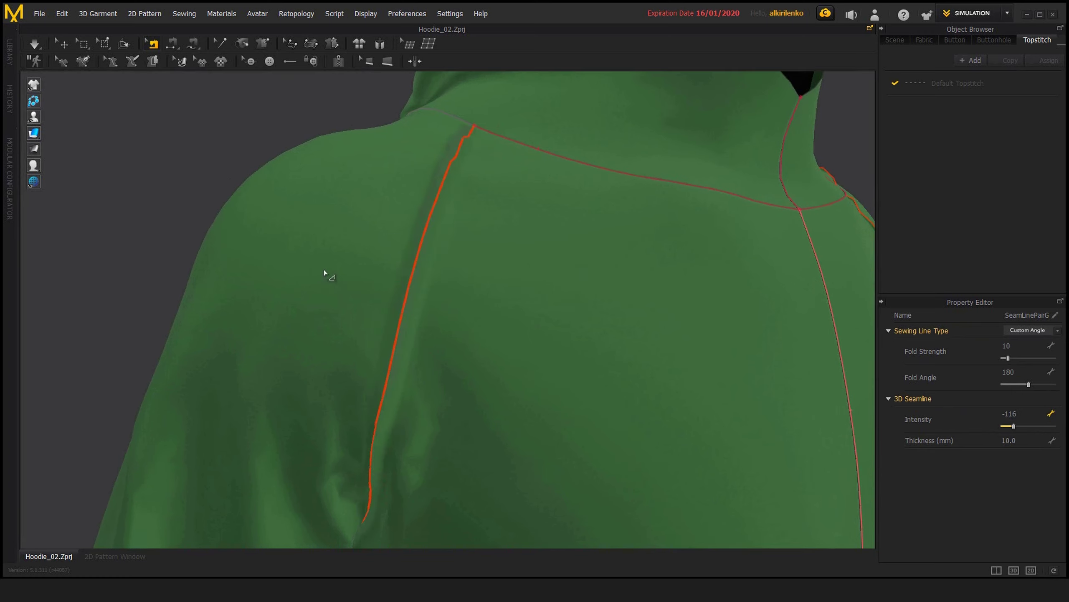
scroll(574, 321, down, 8)
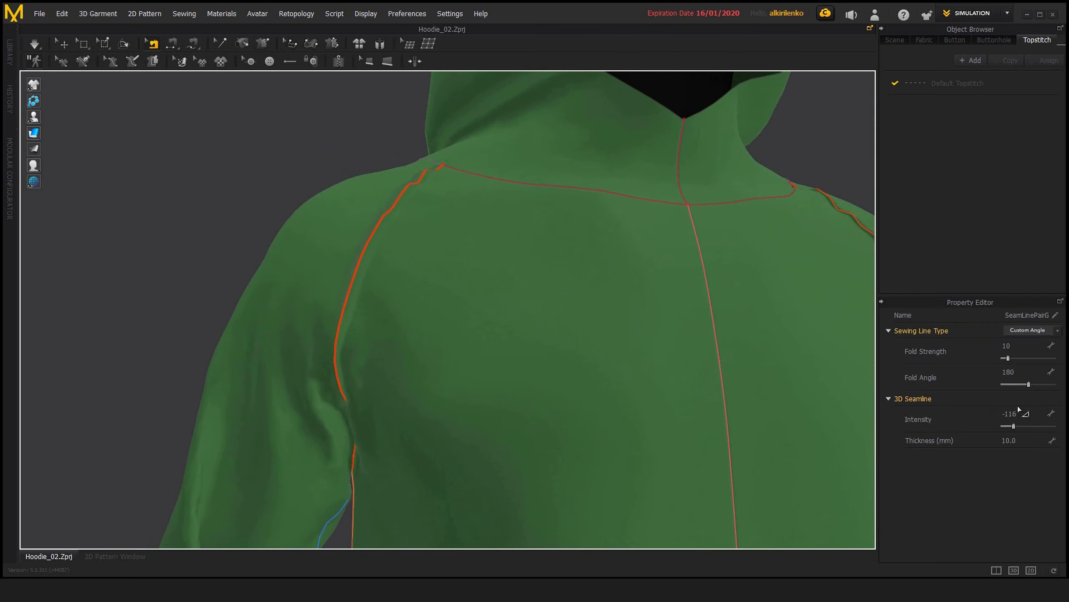
- Raise the front sleeve seam's 3D Seamline intensity to 68 and view the seam from the side
drag(1015, 427, 1037, 427)
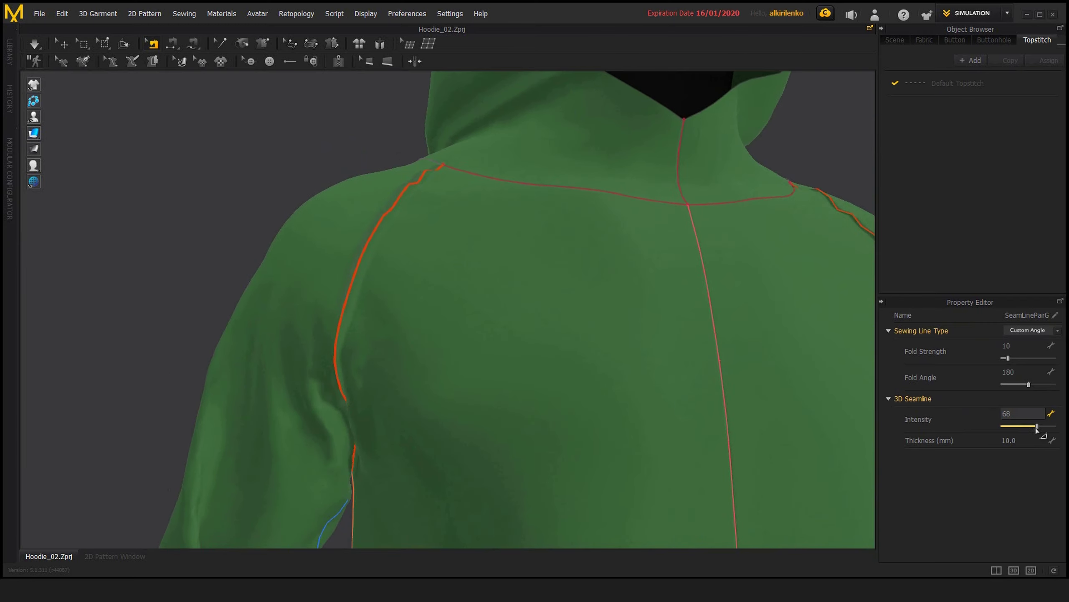
right_drag(392, 313, 421, 310)
right_drag(432, 272, 397, 277)
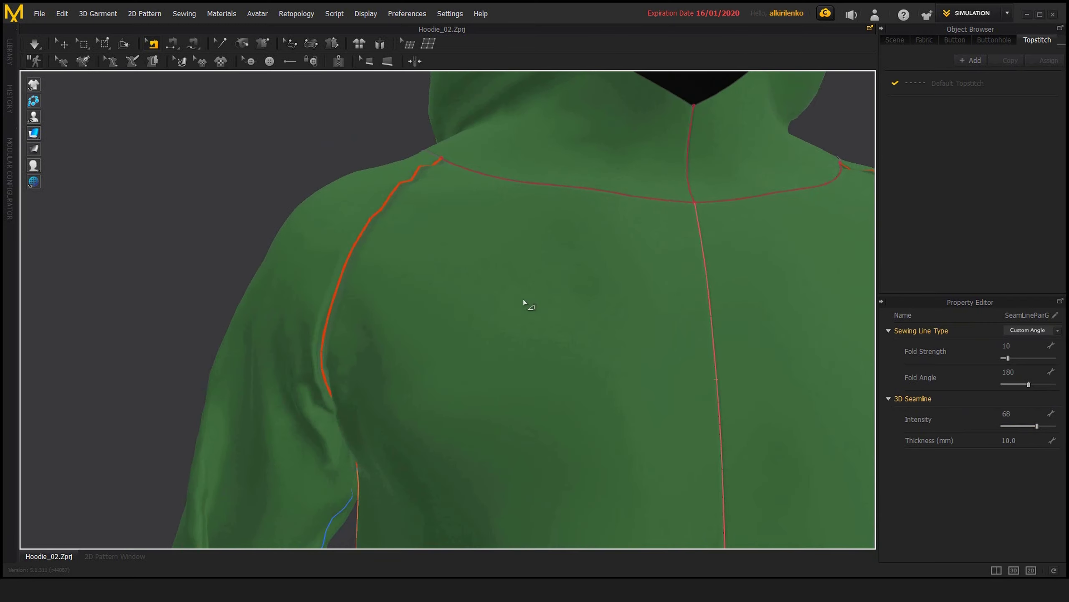
- Lower the front sleeve seam's 3D Seamline intensity to a negative value, deselect the seam and inspect its groove up close
drag(1044, 431, 1013, 427)
click(263, 223)
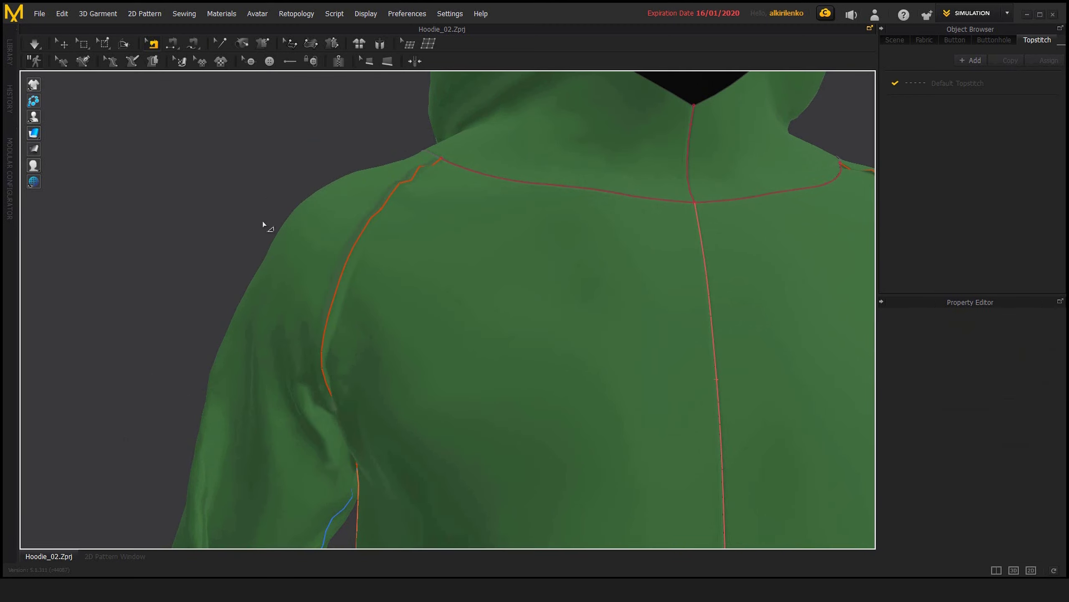
scroll(372, 236, up, 4)
right_drag(263, 223, 392, 244)
scroll(393, 244, up, 5)
scroll(396, 245, down, 3)
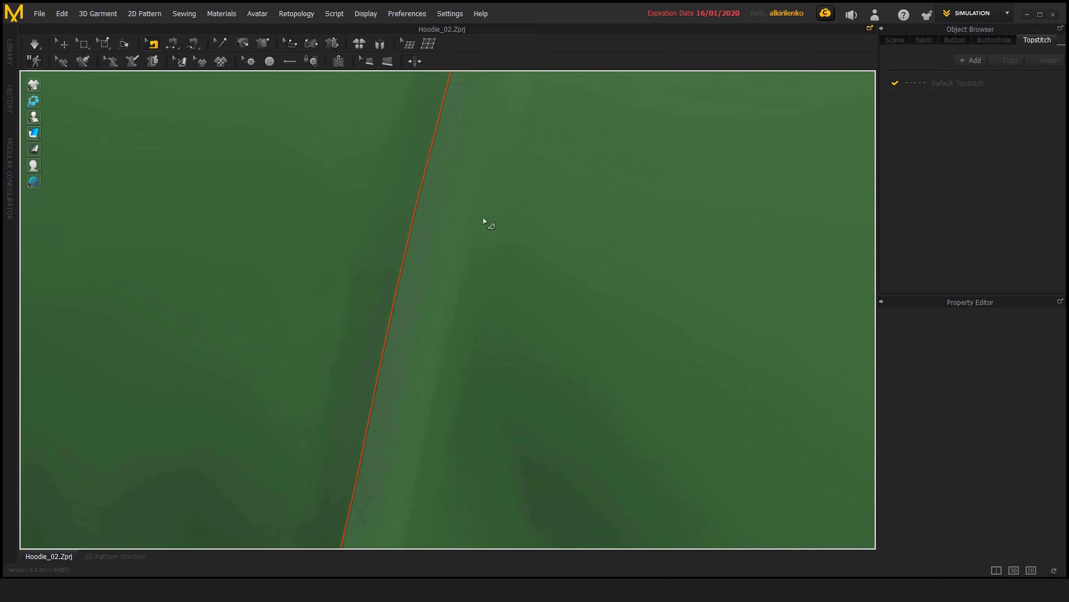
- Check the front sleeve seam's 3D Seamline settings, deselect it and examine its groove from several angles around the shoulder
scroll(495, 264, down, 3)
scroll(495, 265, down, 2)
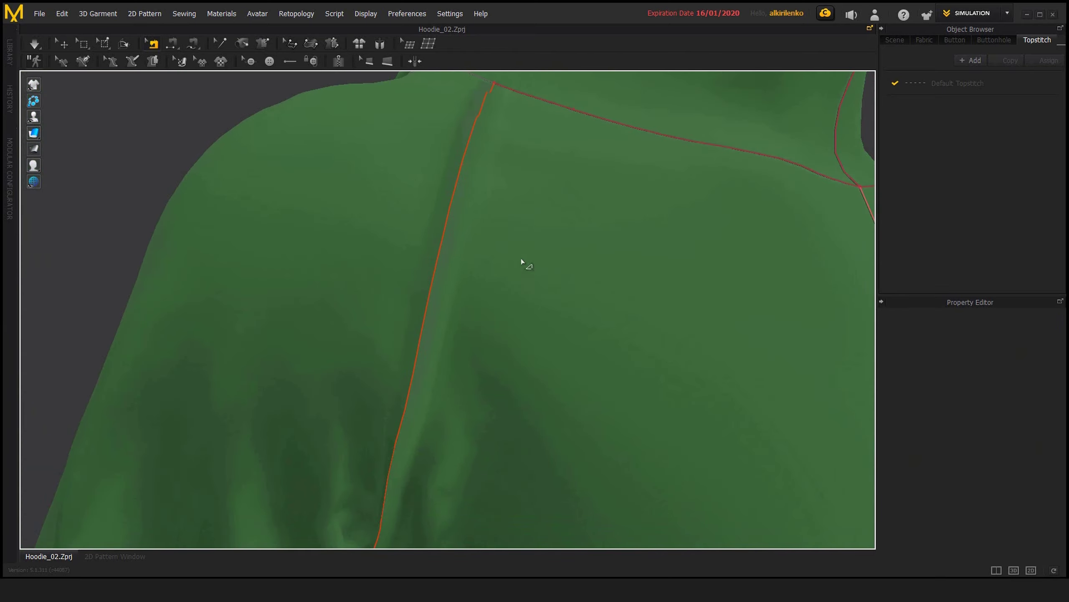
scroll(521, 258, down, 4)
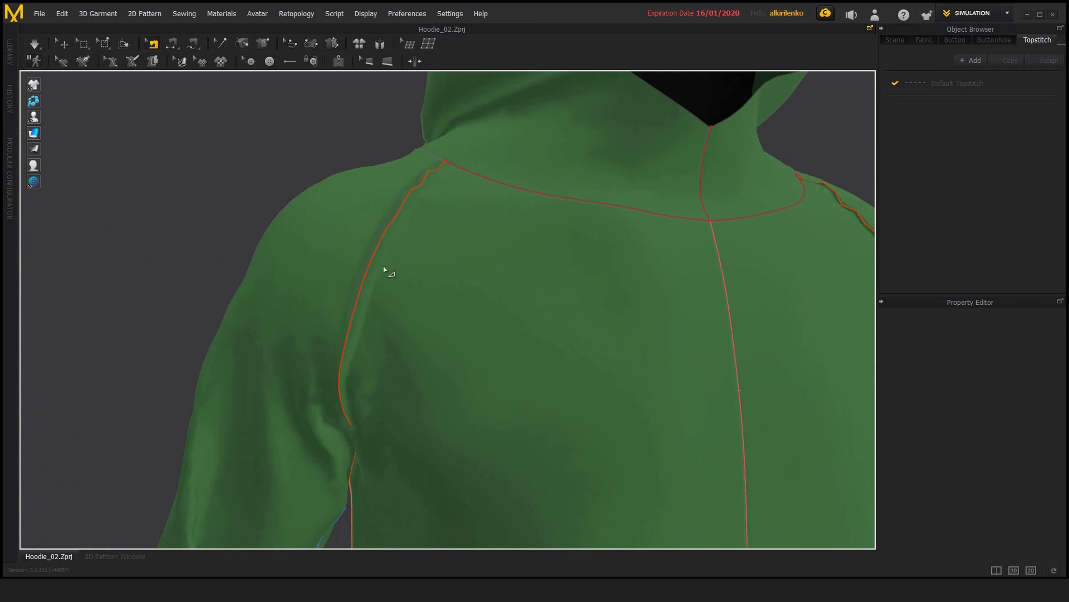
click(370, 270)
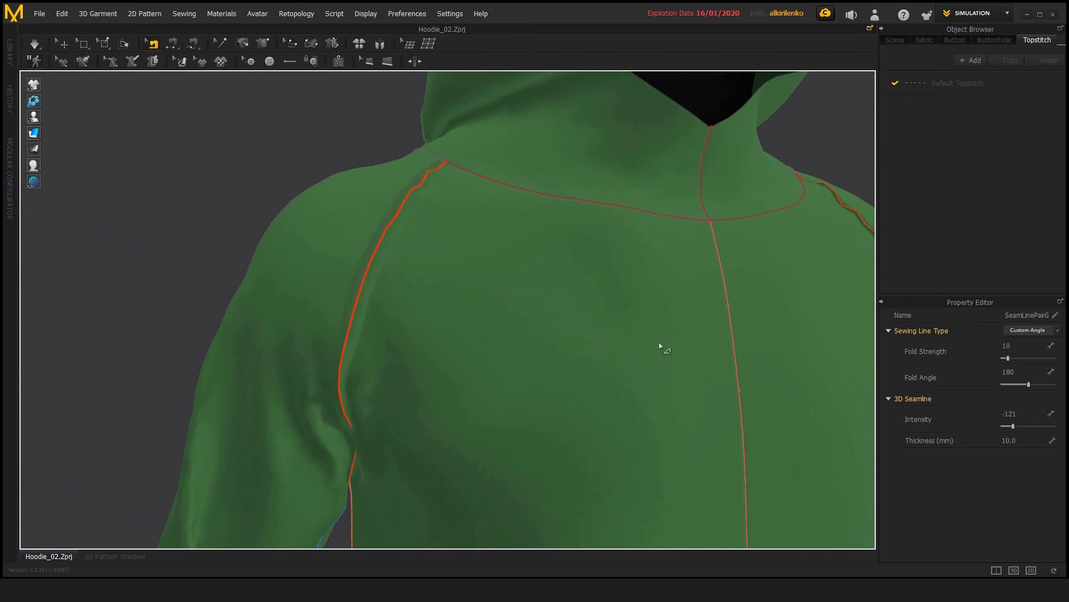
click(271, 179)
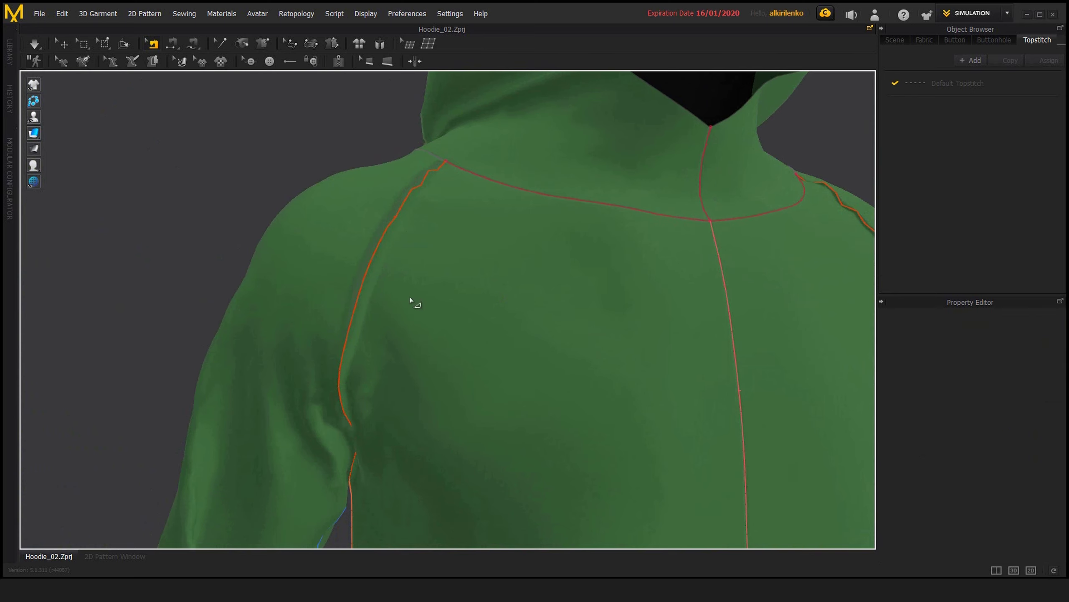
right_drag(410, 297, 447, 308)
right_drag(448, 261, 501, 260)
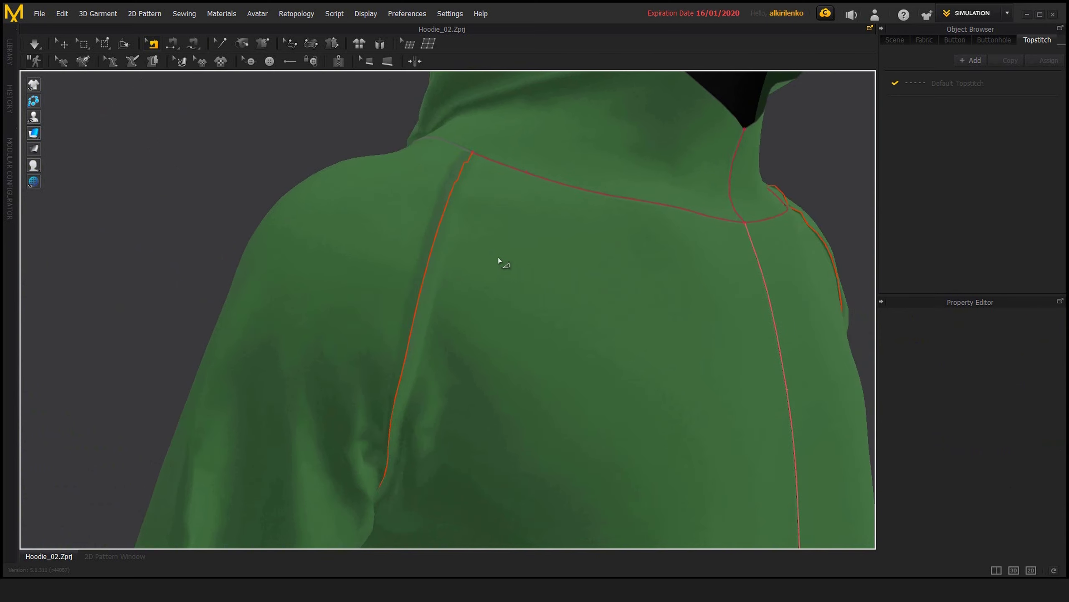
right_drag(446, 167, 484, 208)
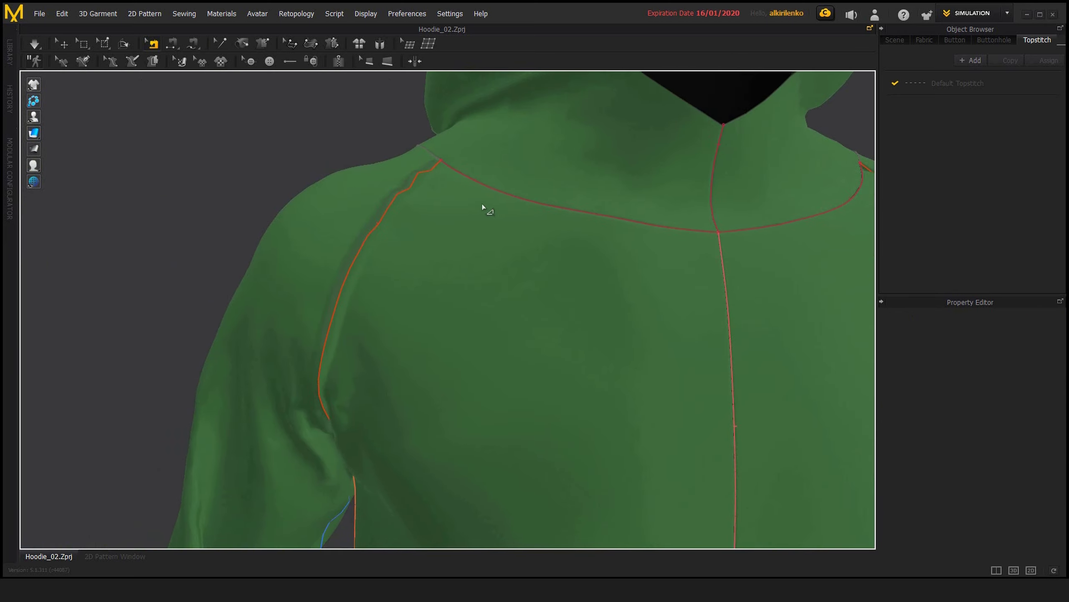
scroll(614, 282, down, 3)
right_drag(644, 284, 451, 318)
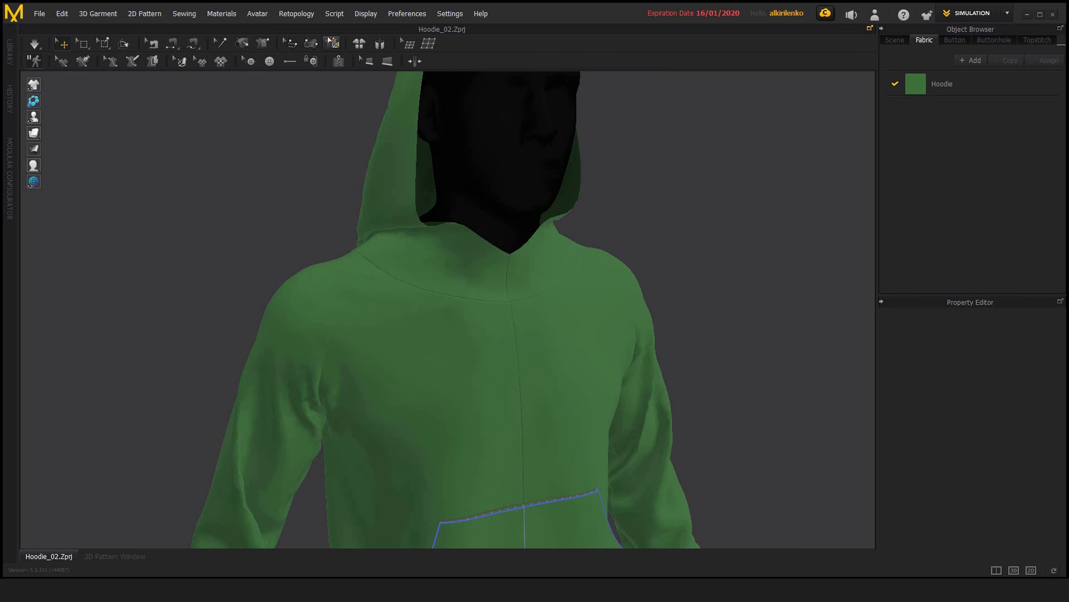
- Edit the sewing of the front sleeve seam, setting its Fold Angle to 4 and its Fold Strength to 49
click(153, 44)
click(339, 314)
scroll(408, 353, up, 3)
right_drag(408, 353, 438, 348)
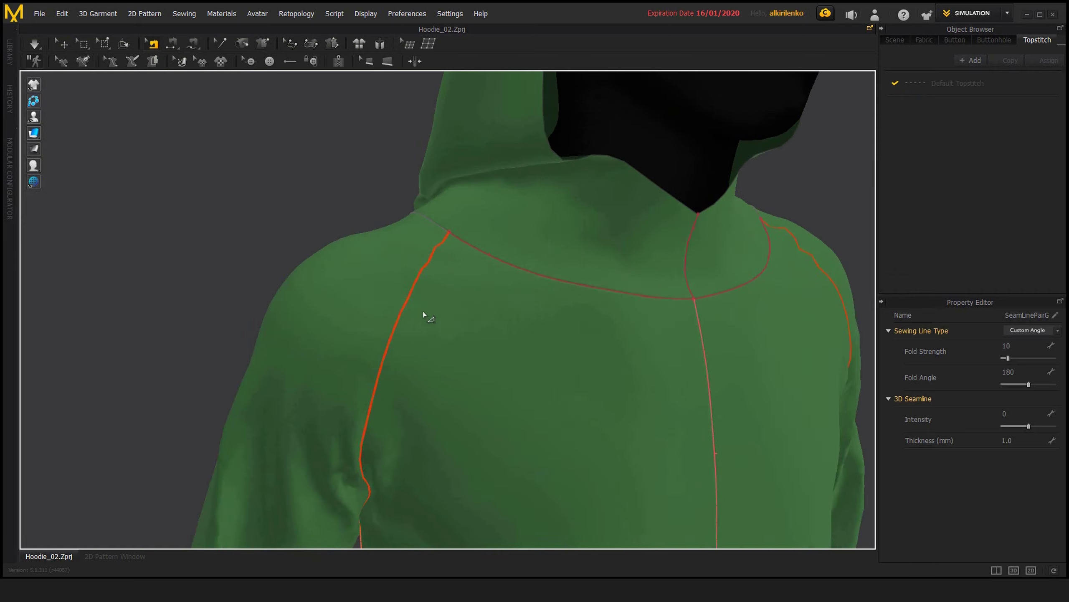
right_drag(371, 414, 440, 251)
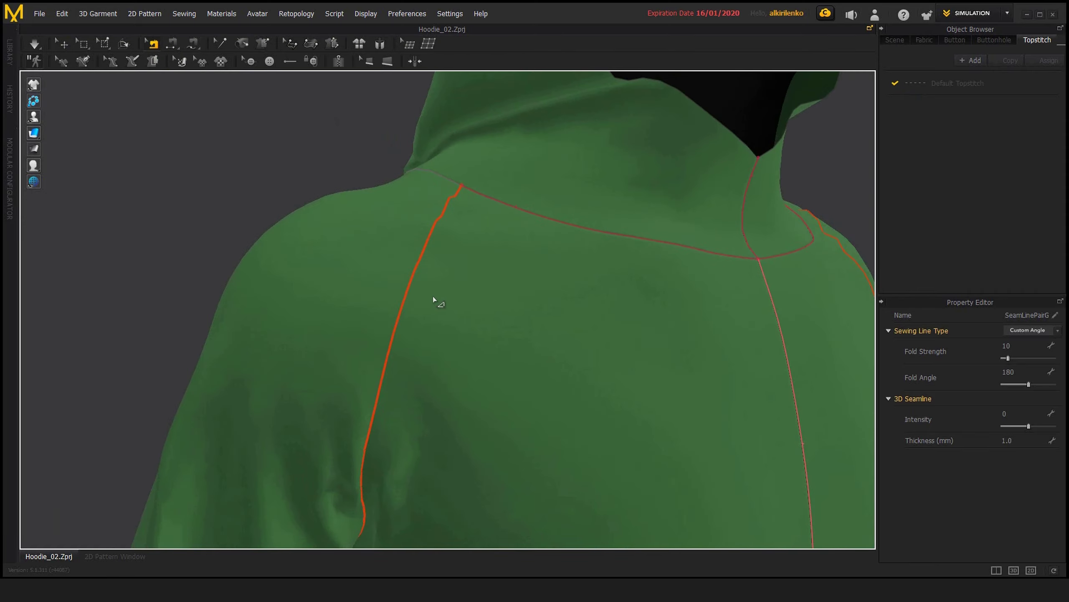
right_drag(434, 299, 417, 274)
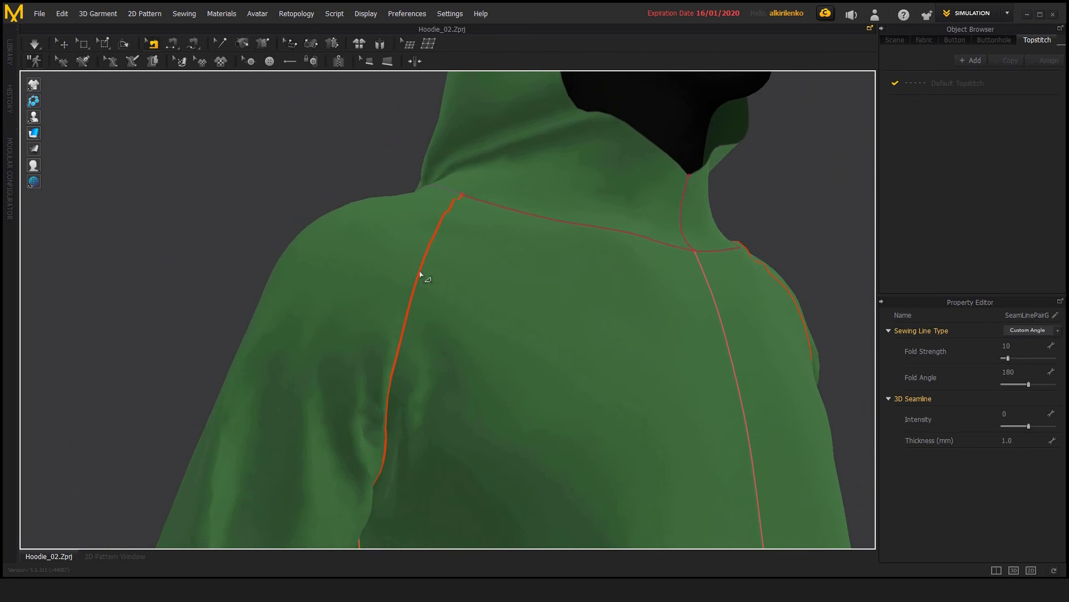
right_drag(423, 274, 435, 292)
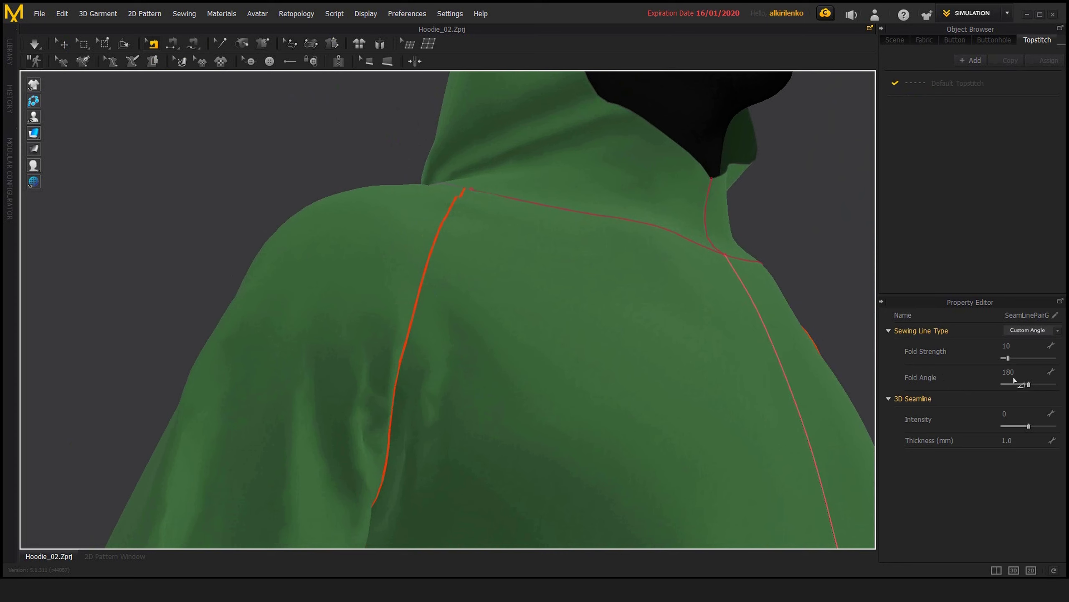
drag(1029, 384, 1007, 386)
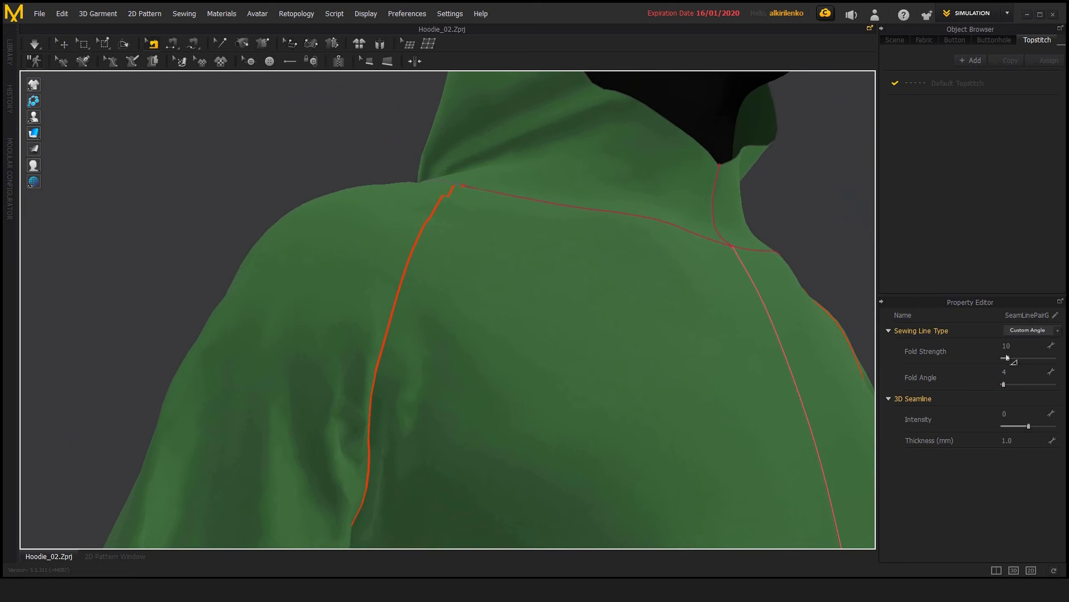
drag(1007, 357, 1028, 358)
click(275, 187)
right_drag(275, 187, 328, 190)
scroll(444, 193, down, 1)
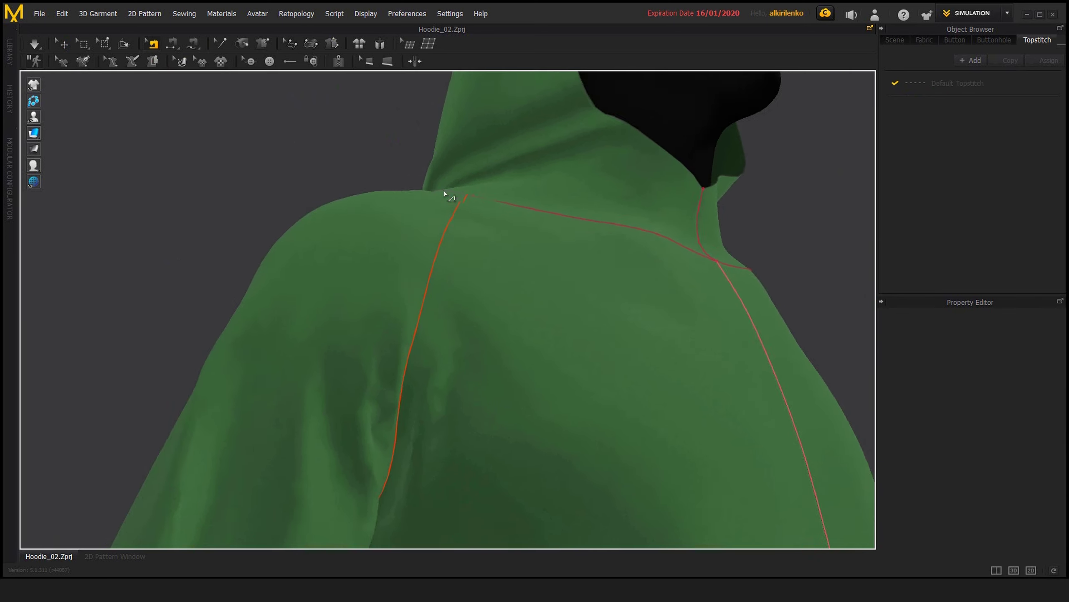
- Set the front sleeve seam's Fold Angle to 20, simulate the garment and view the shoulder from below
scroll(444, 198, up, 2)
click(441, 221)
drag(1004, 385, 1007, 385)
key(space)
key(space)
scroll(485, 253, down, 3)
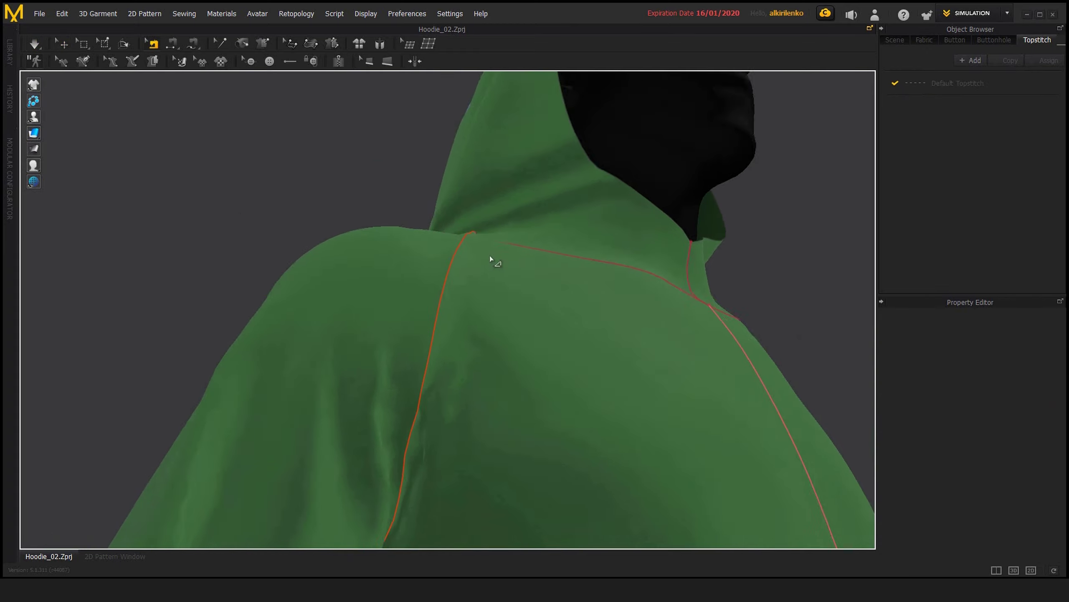
right_drag(490, 256, 500, 277)
scroll(466, 306, up, 2)
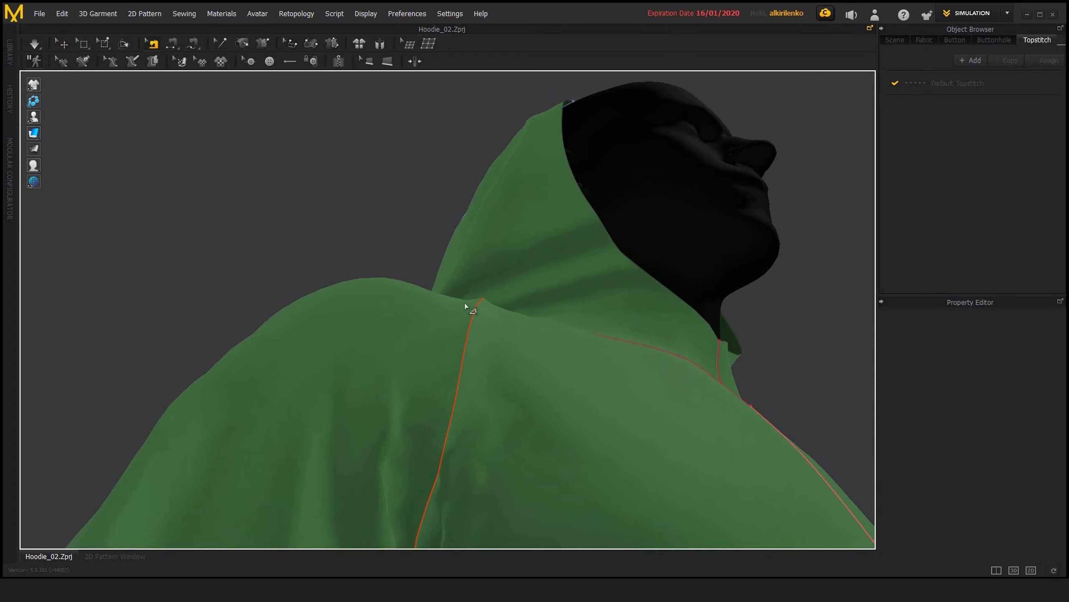
- Set the front sleeve seam's Fold Angle to 340 and simulate the garment
click(476, 320)
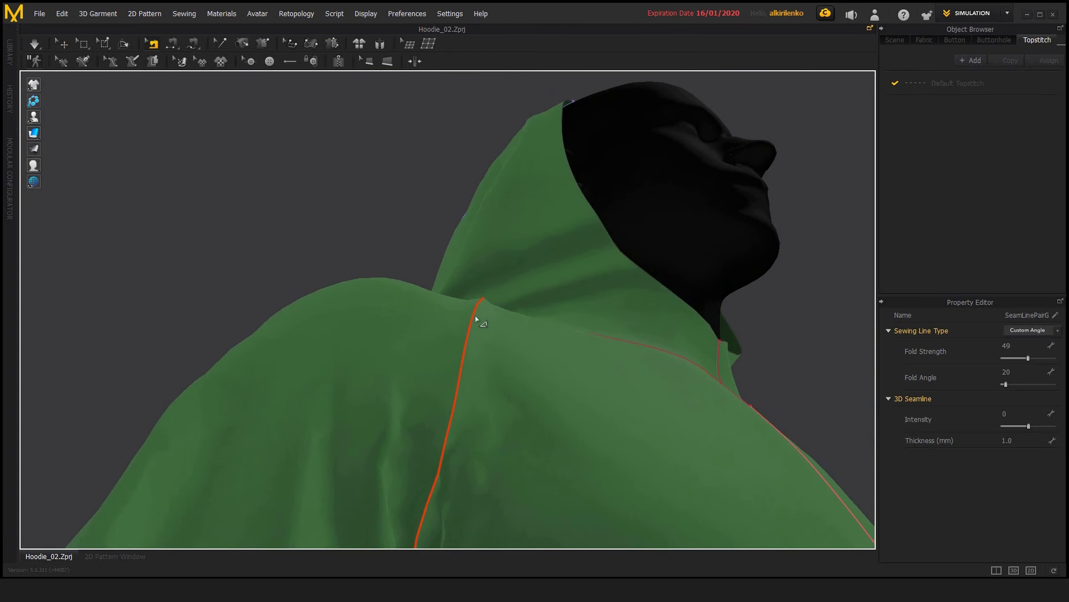
right_drag(708, 308, 661, 341)
scroll(661, 341, up, 2)
scroll(661, 342, down, 2)
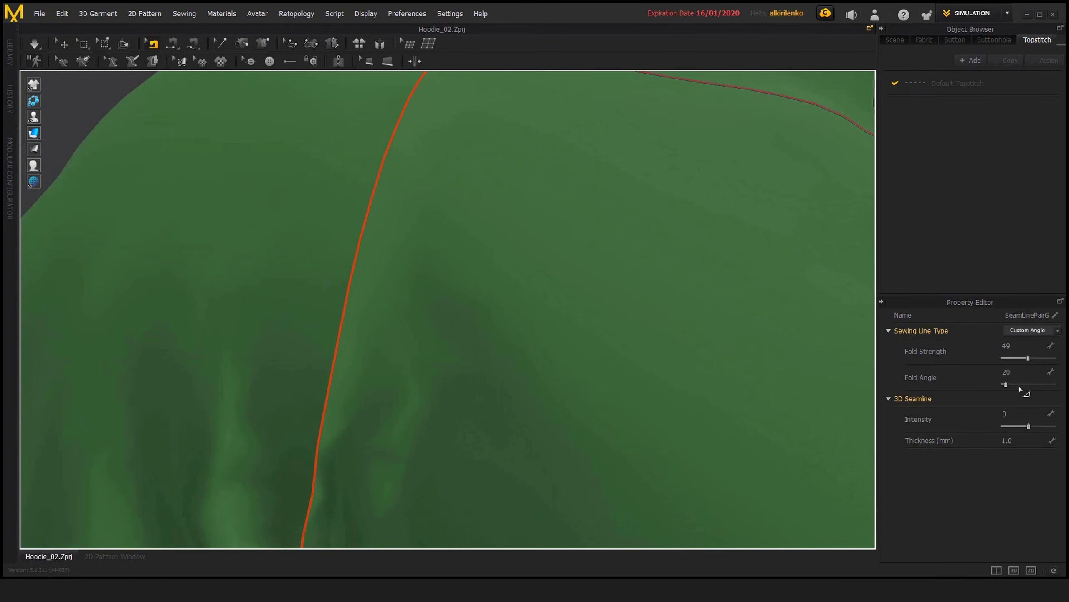
scroll(617, 358, down, 2)
drag(1006, 384, 1053, 392)
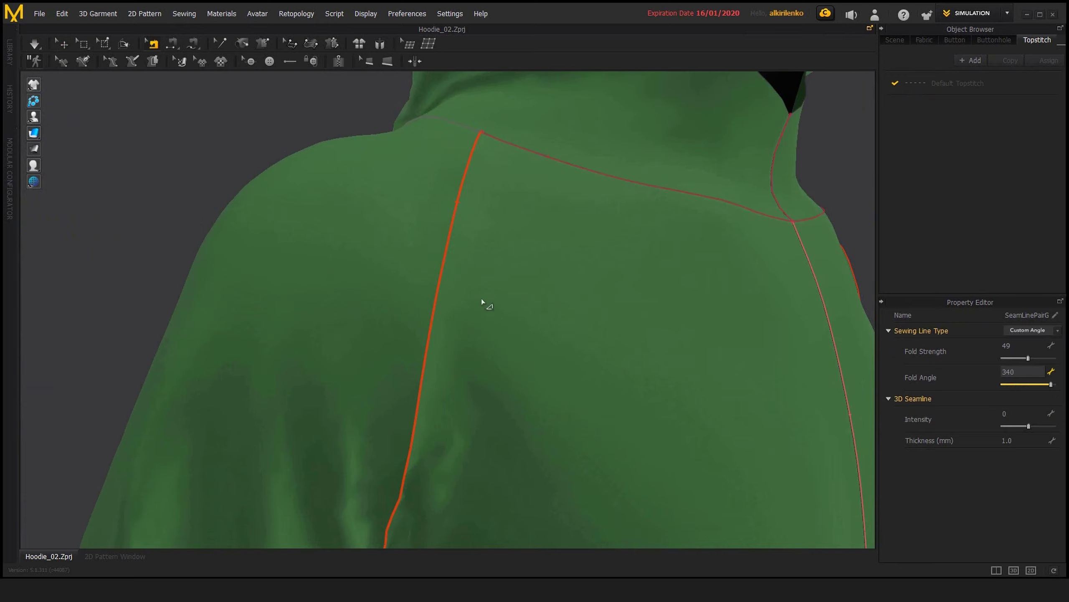
scroll(482, 298, down, 3)
right_drag(481, 298, 374, 222)
key(space)
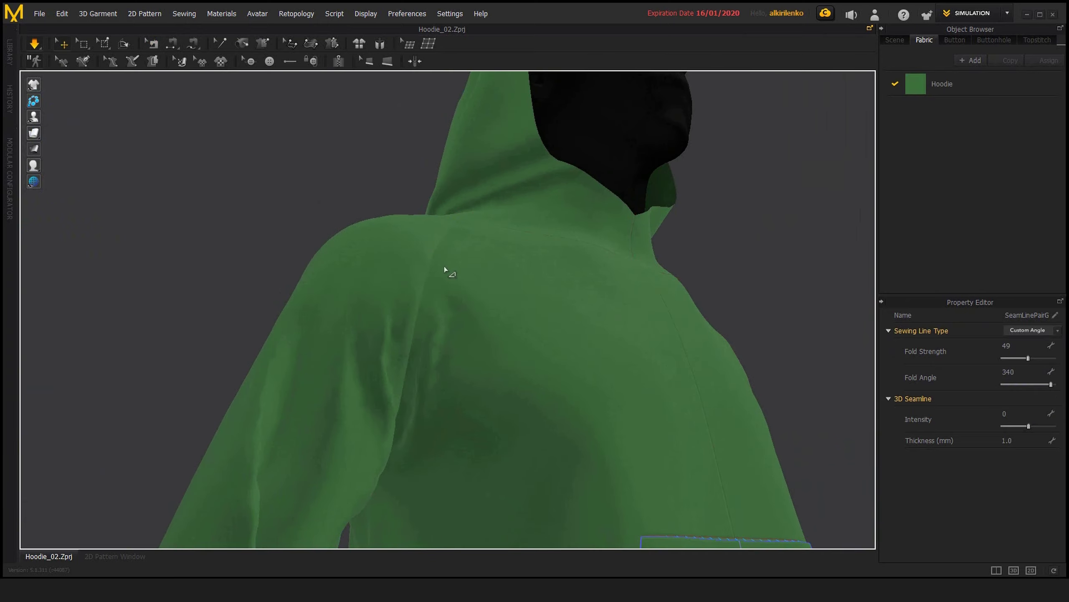
- Examine the simulated front sleeve seam close up and from the front with the sewing lines hidden
key(b)
scroll(441, 299, up, 3)
right_drag(442, 260, 396, 333)
scroll(488, 291, down, 4)
key(q)
right_drag(501, 290, 430, 289)
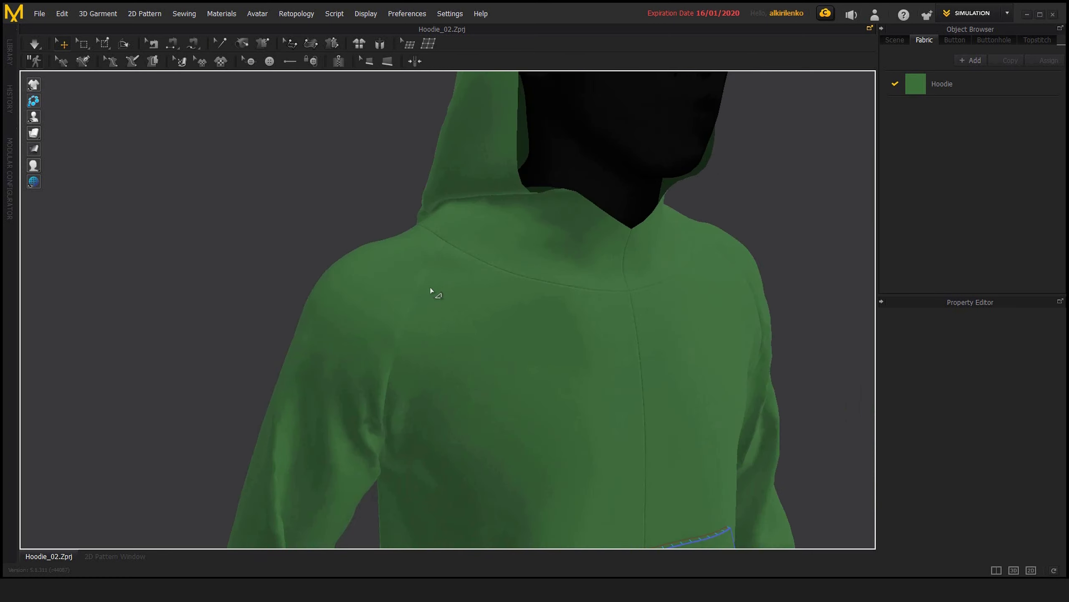
right_drag(703, 285, 387, 314)
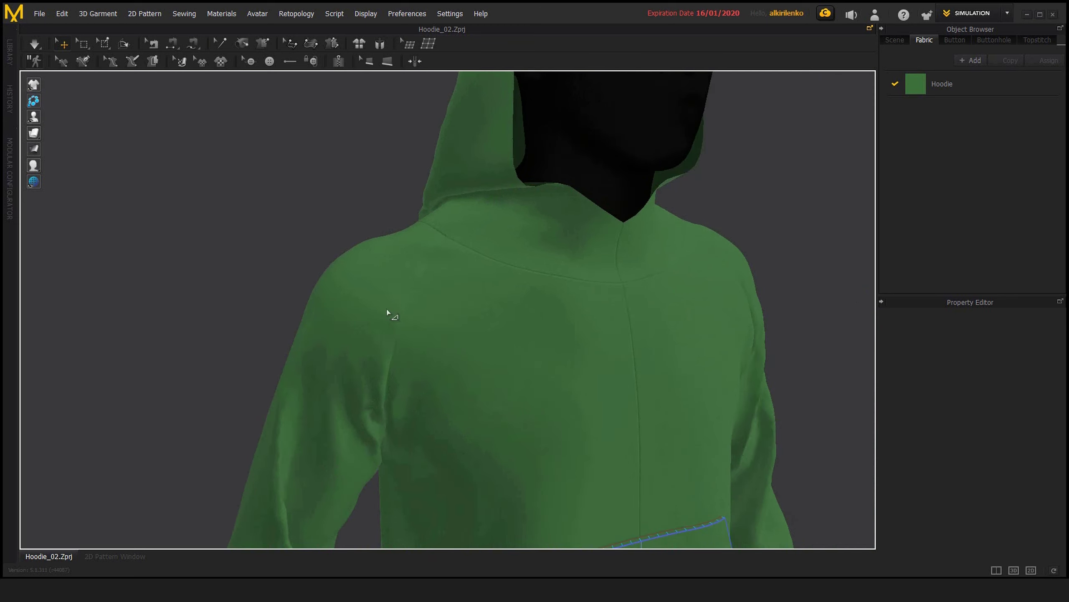
- Select the seam at the bottom edge of the sleeve cuff for sewing editing and check its available Sewing Line Types
click(151, 43)
right_drag(369, 332, 436, 215)
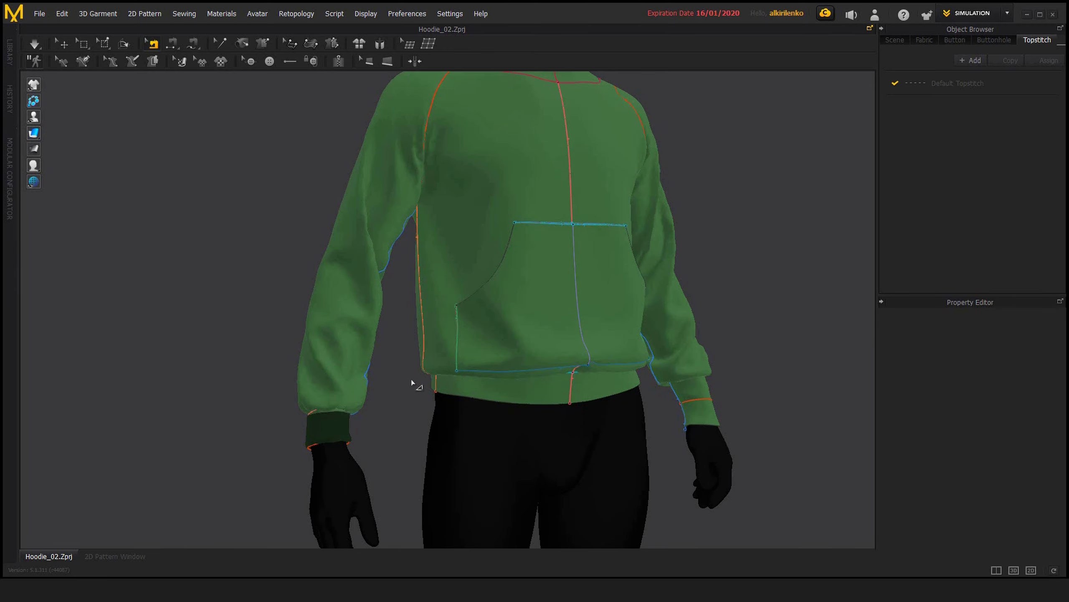
right_drag(351, 443, 299, 437)
click(310, 436)
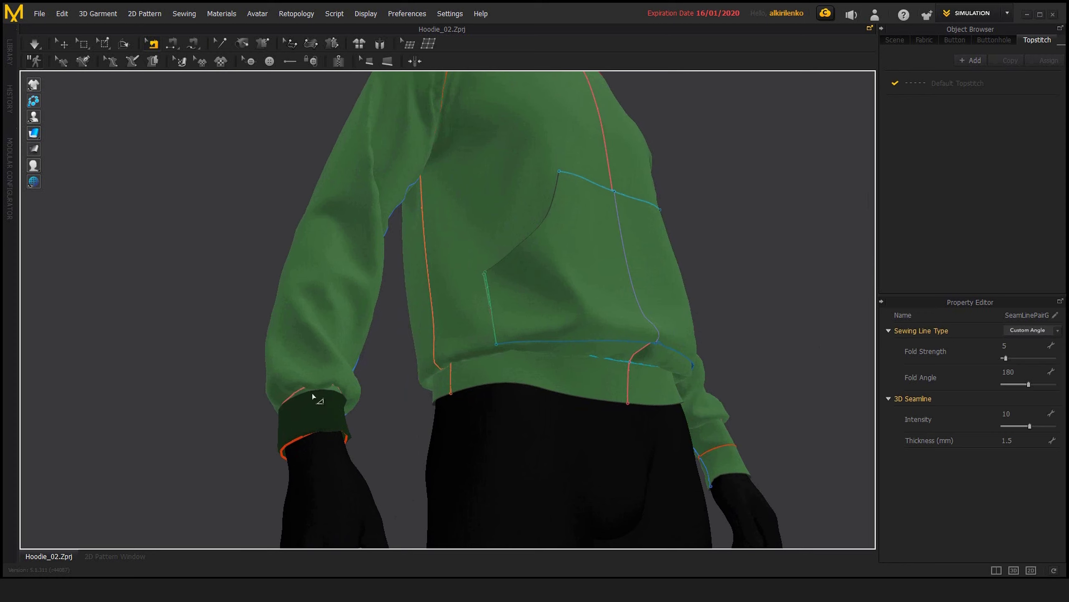
middle_drag(328, 409, 365, 386)
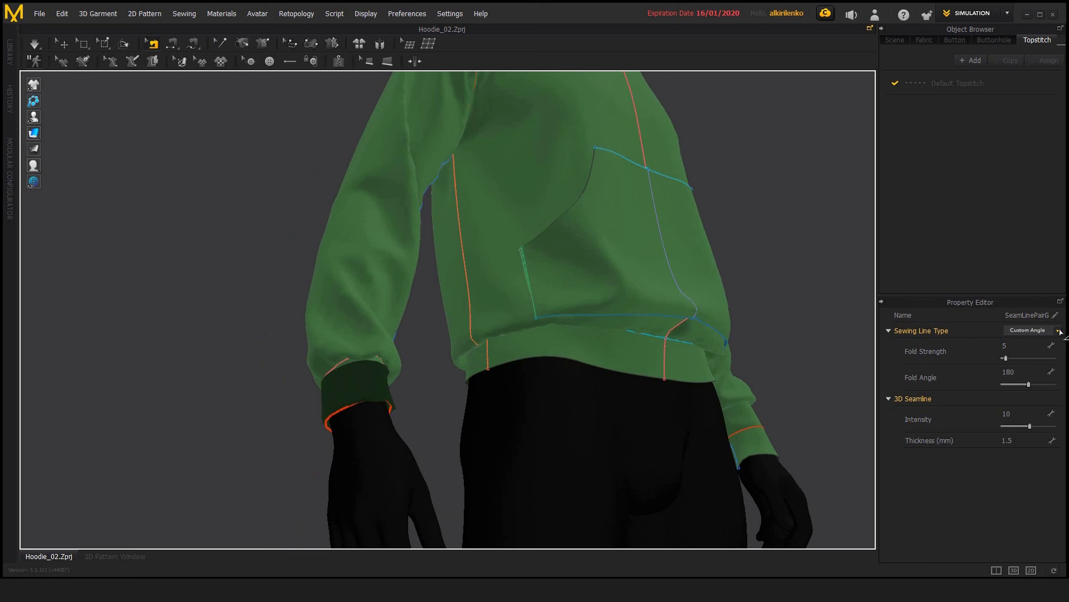
click(1060, 332)
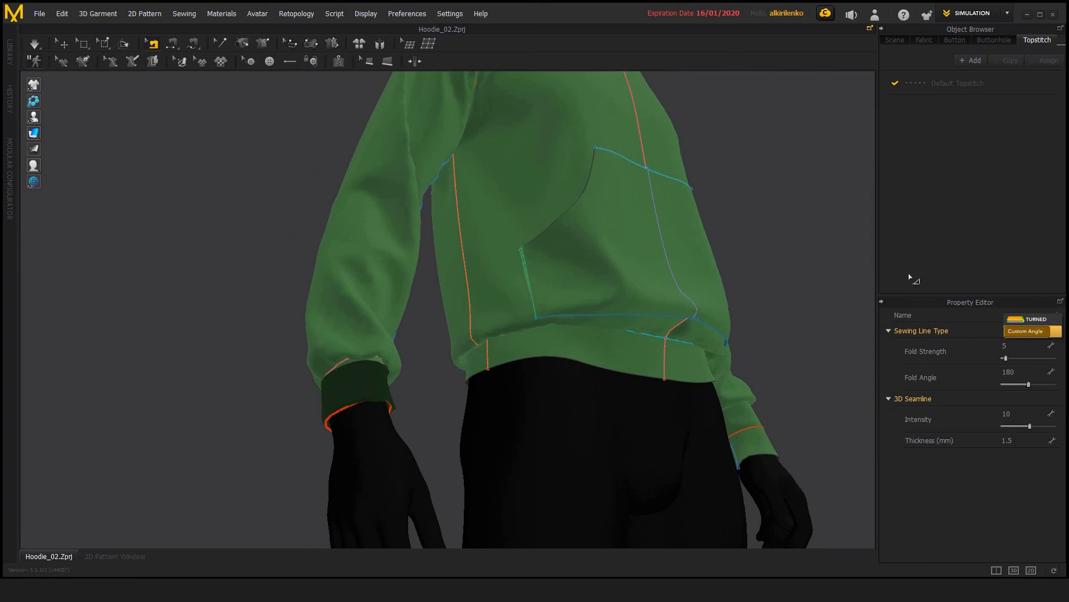
click(968, 234)
- Inspect the cuff up close, deselect its seam and look over the hoodie's sewing lines from the hood to the cuffs
right_drag(366, 404, 380, 390)
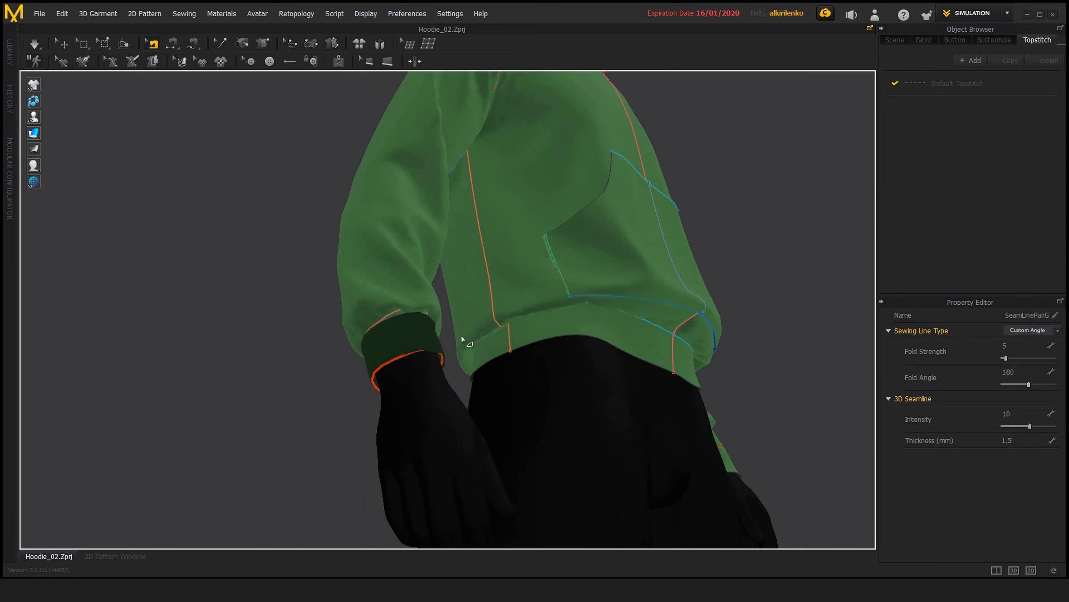
right_drag(451, 334, 327, 405)
scroll(344, 434, up, 3)
middle_drag(346, 436, 367, 379)
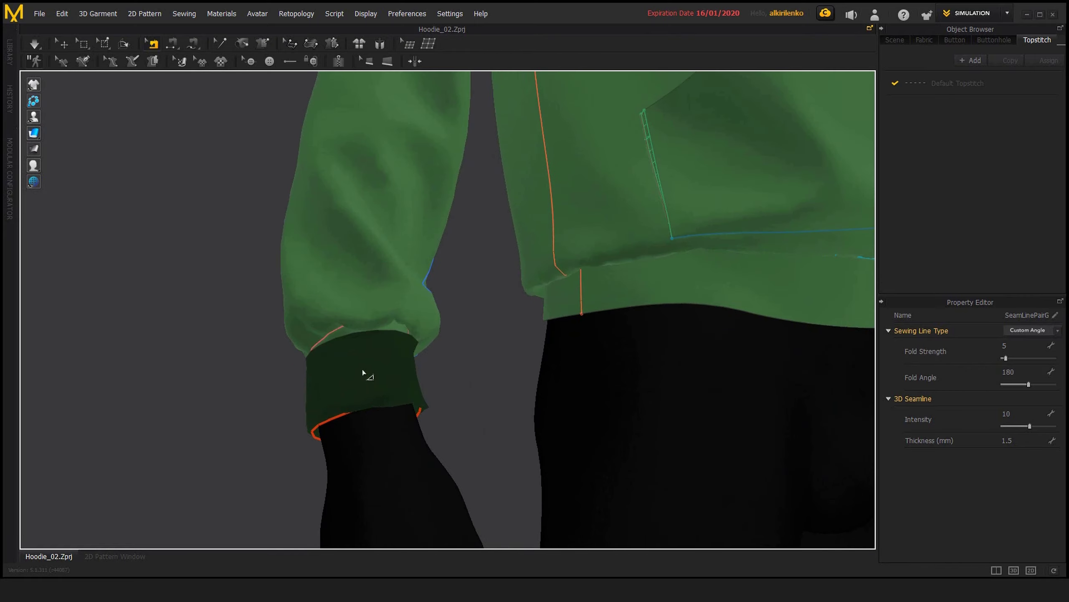
right_drag(376, 369, 404, 411)
click(327, 371)
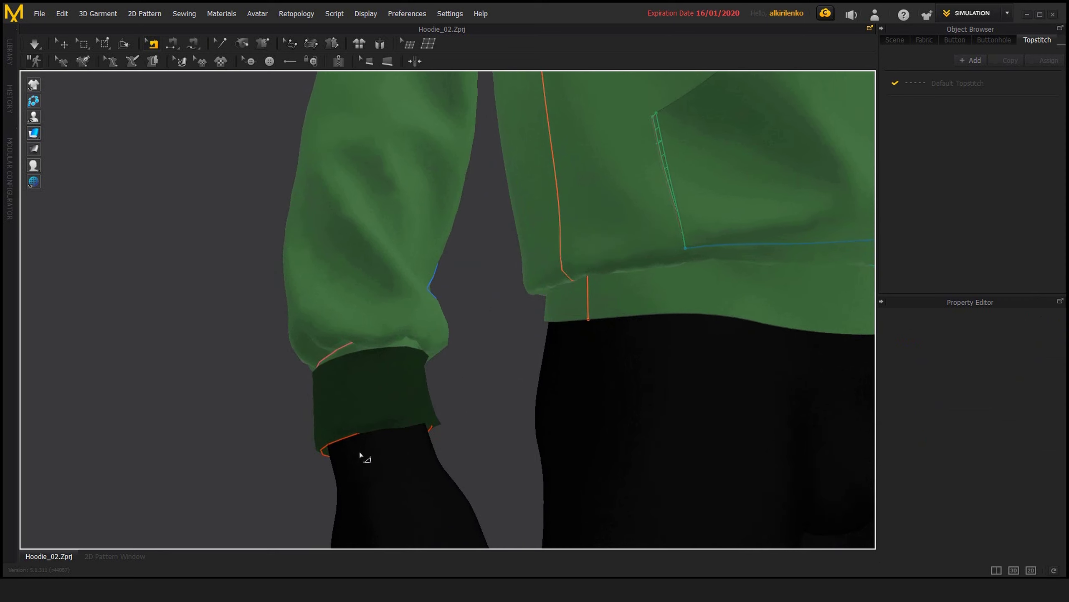
middle_drag(469, 262, 434, 335)
scroll(434, 335, down, 5)
middle_drag(433, 291, 423, 362)
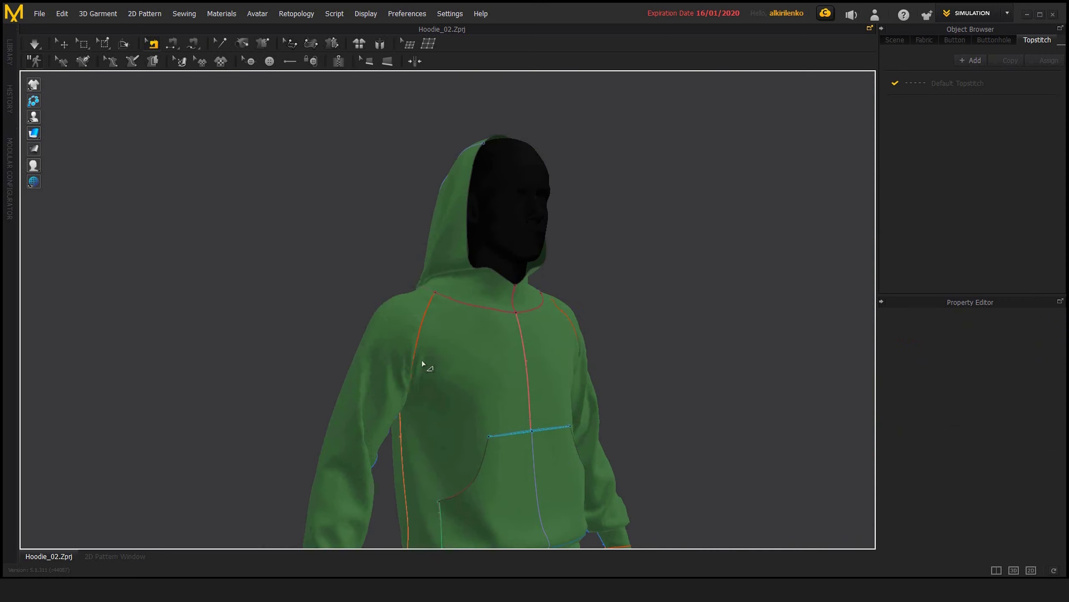
right_drag(462, 312, 441, 308)
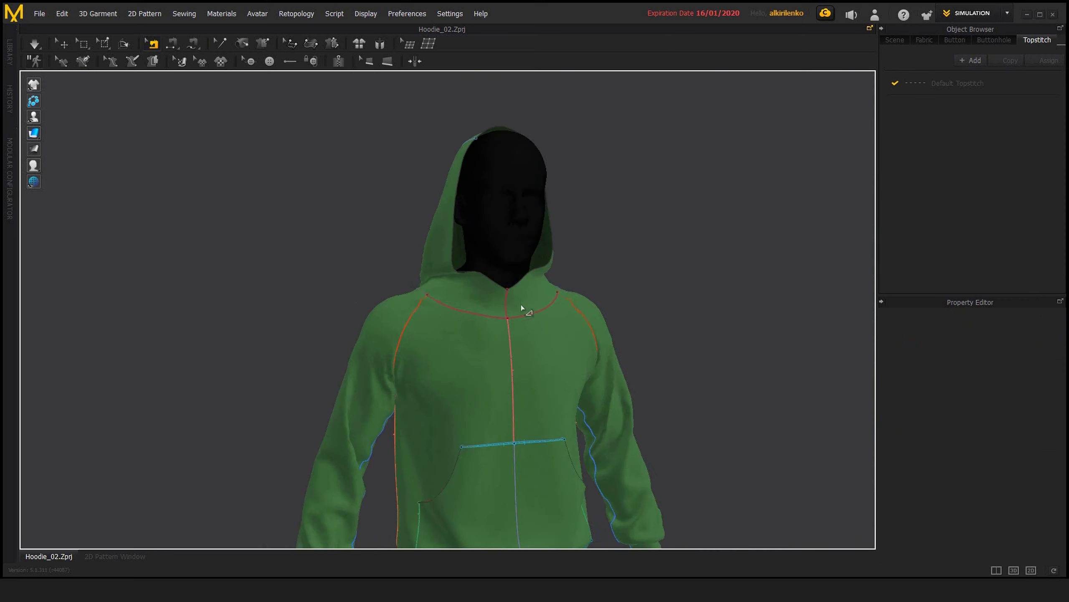
scroll(521, 304, up, 2)
right_drag(521, 304, 490, 284)
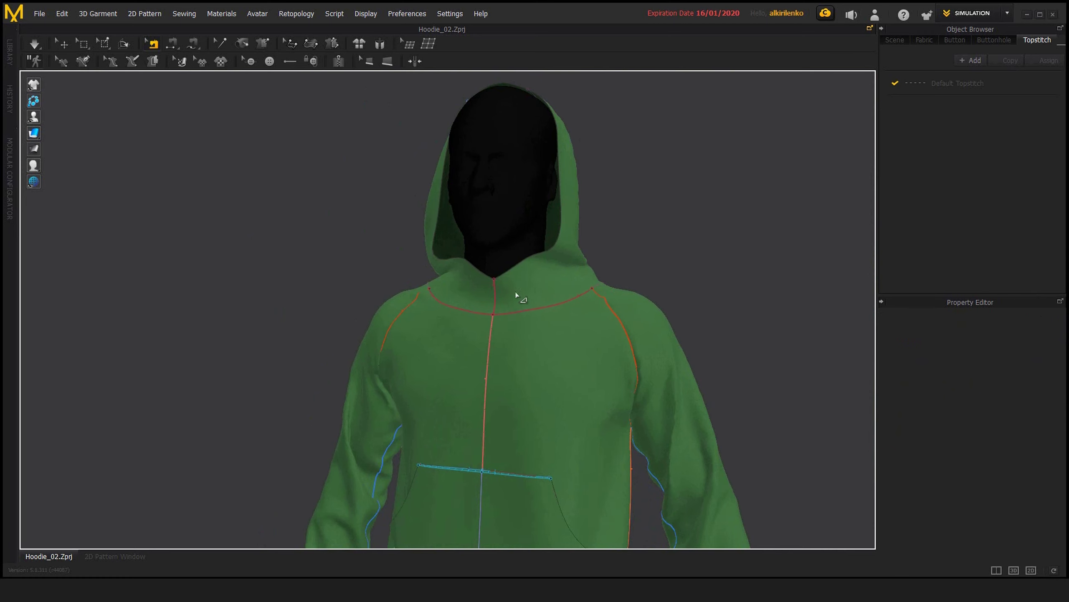
right_drag(461, 330, 376, 408)
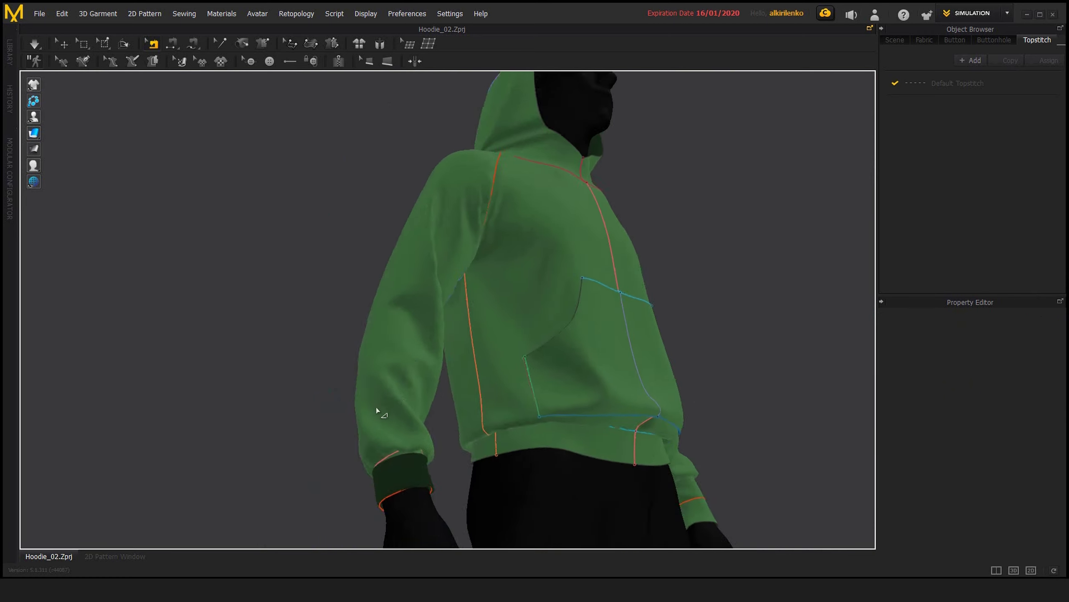
- Select the seam at the bottom edge of the dark sleeve cuff and set its Sewing Line Type to Turned
scroll(428, 401, up, 8)
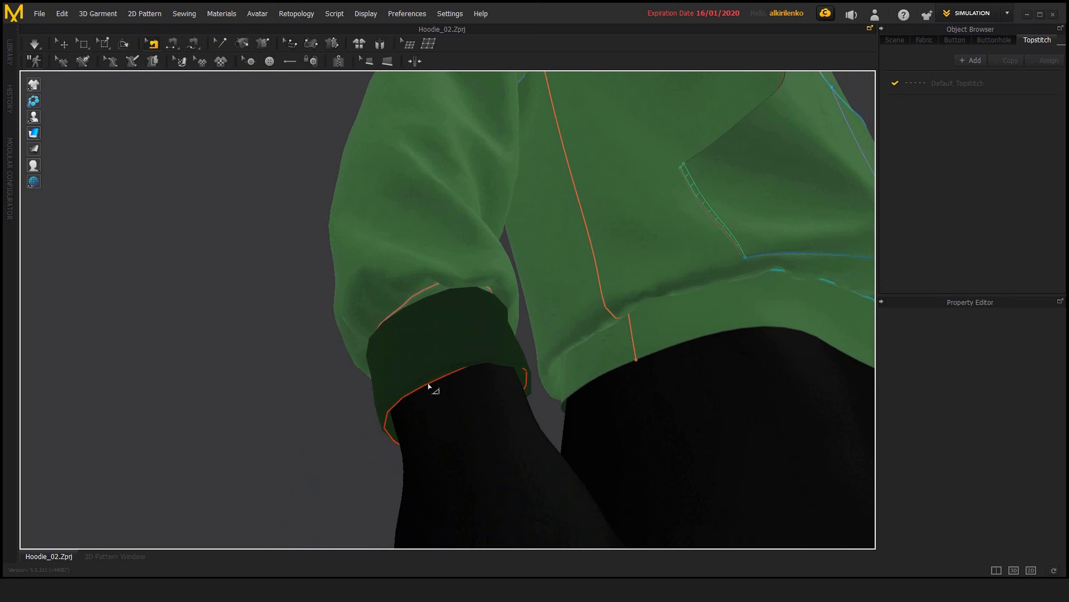
click(428, 385)
right_drag(428, 392, 456, 363)
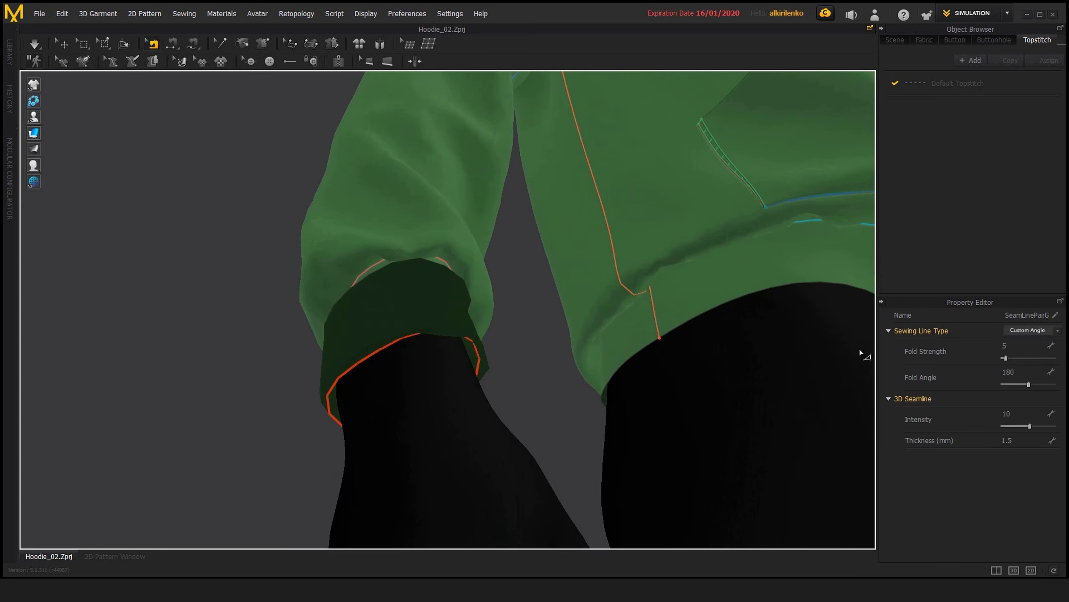
click(1056, 331)
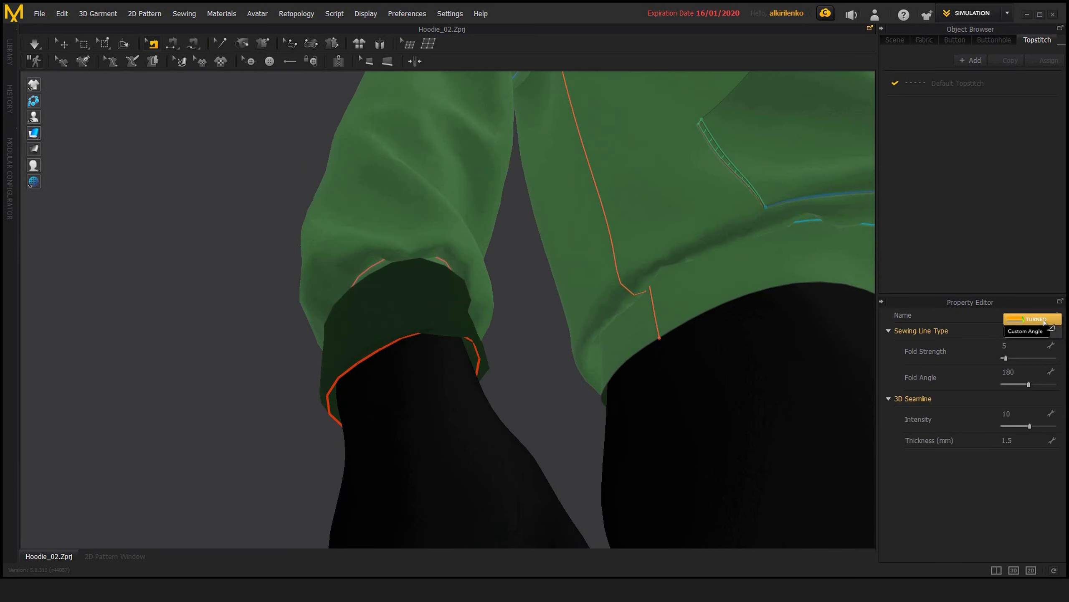
right_drag(368, 389, 249, 384)
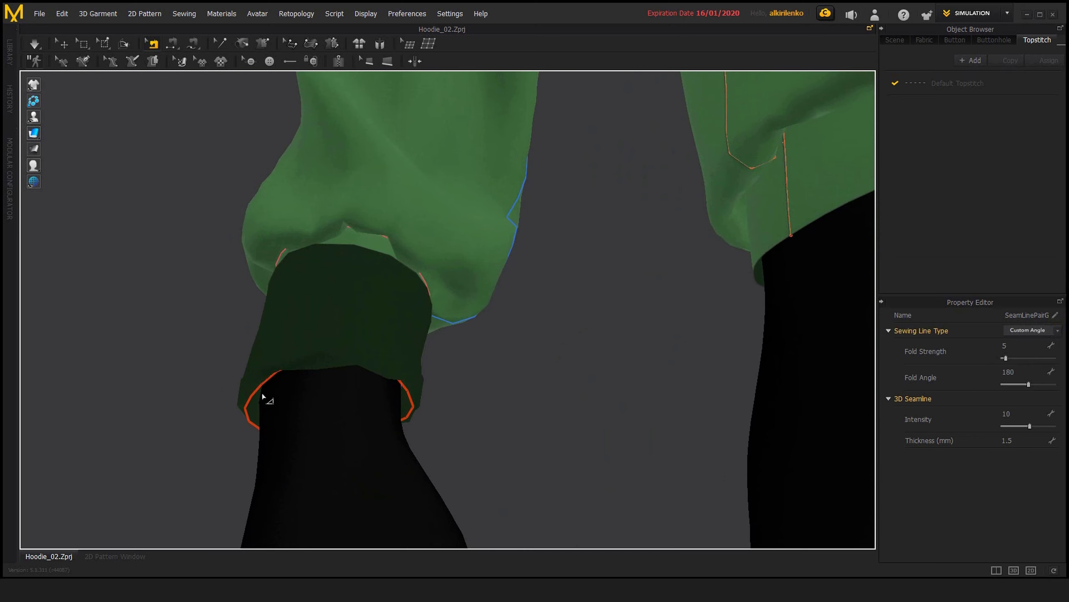
scroll(322, 410, down, 3)
scroll(369, 406, up, 3)
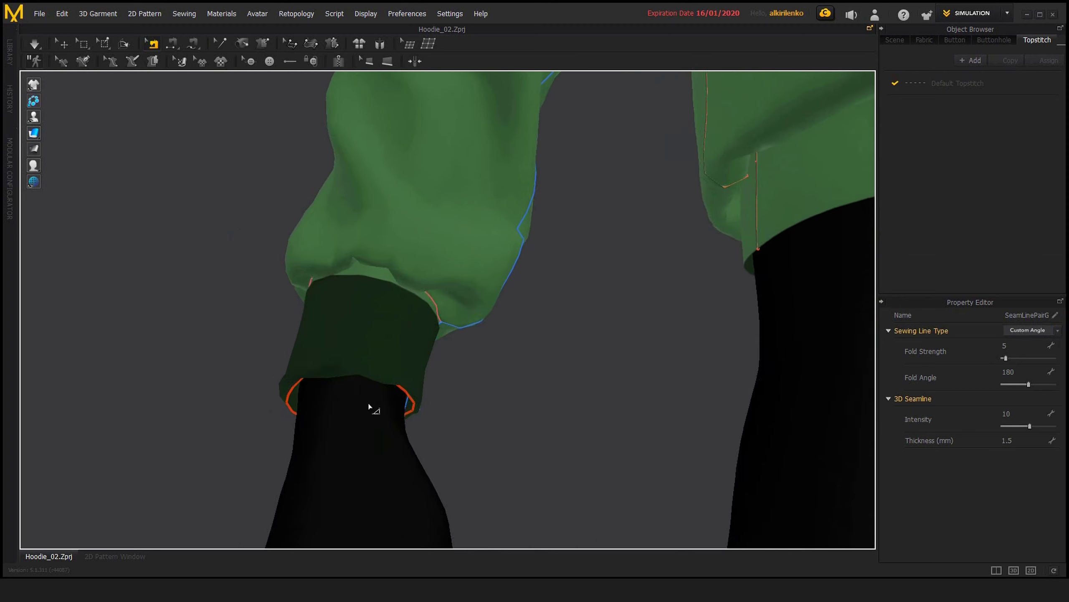
right_drag(369, 406, 518, 381)
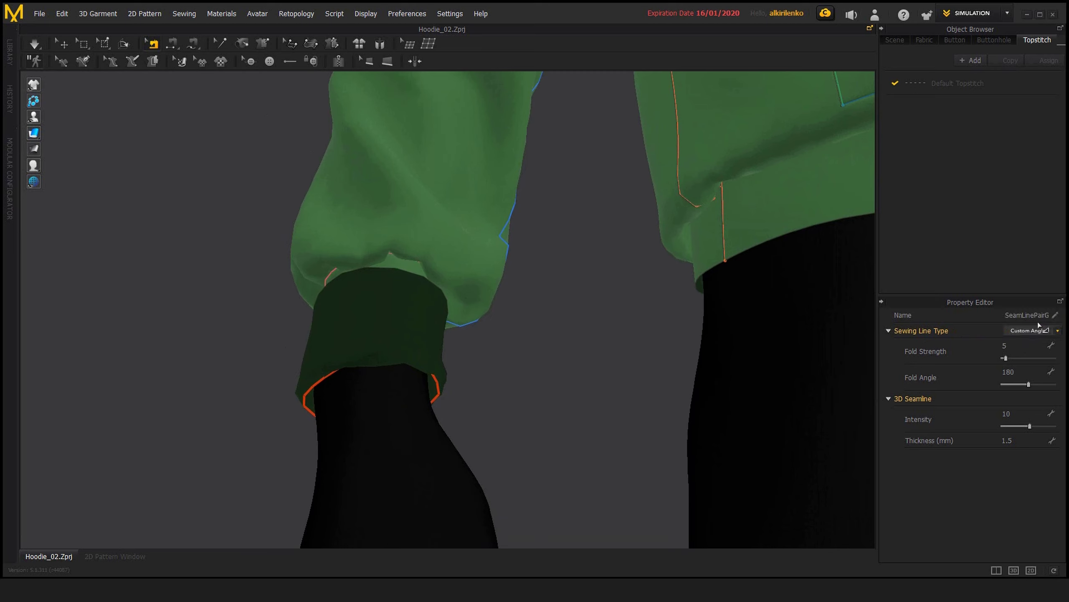
key(ctrl+z)
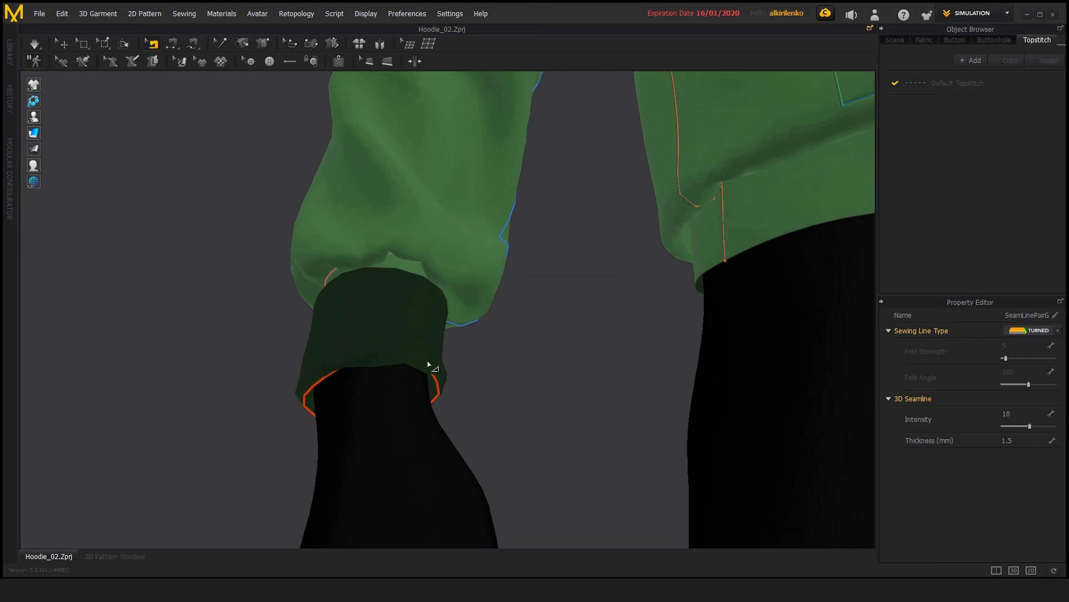
- Simulate the garment, nudge the dark cuff while it settles, and return to sewing editing at the cuff's bottom edge
key(space)
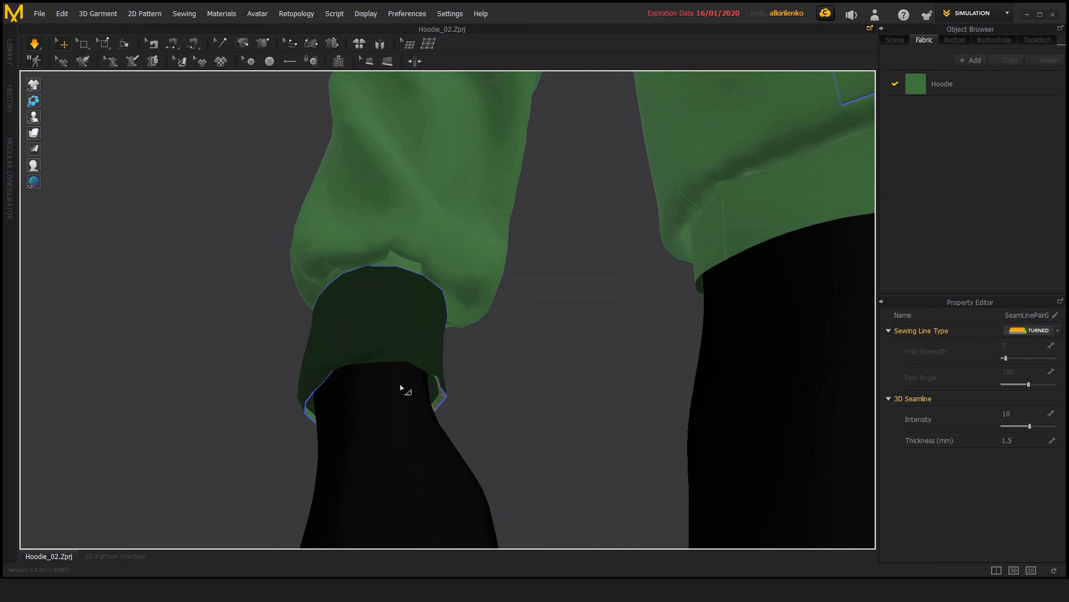
click(381, 341)
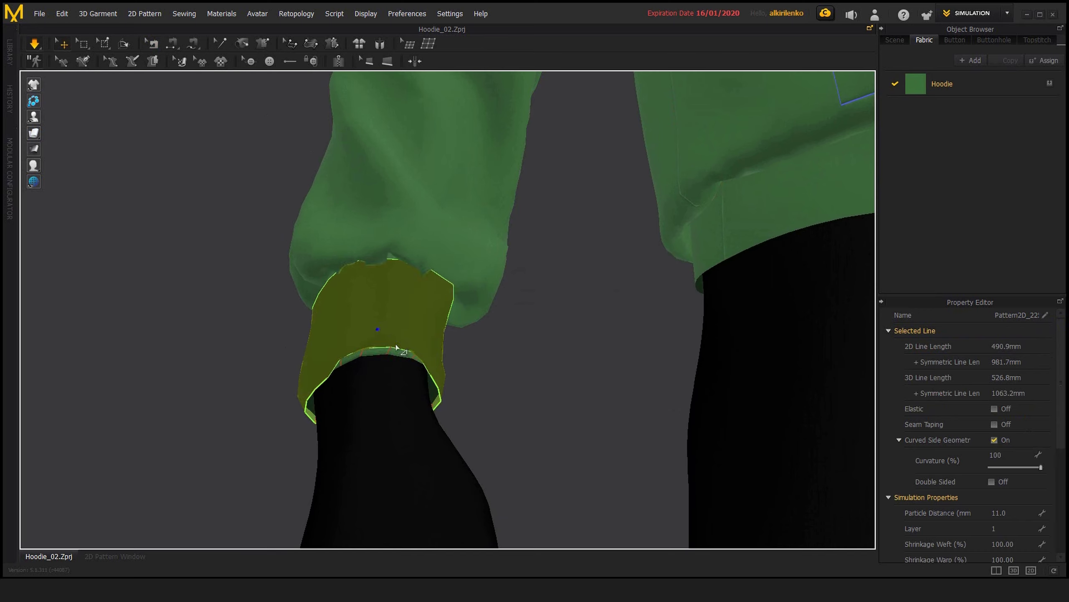
click(496, 370)
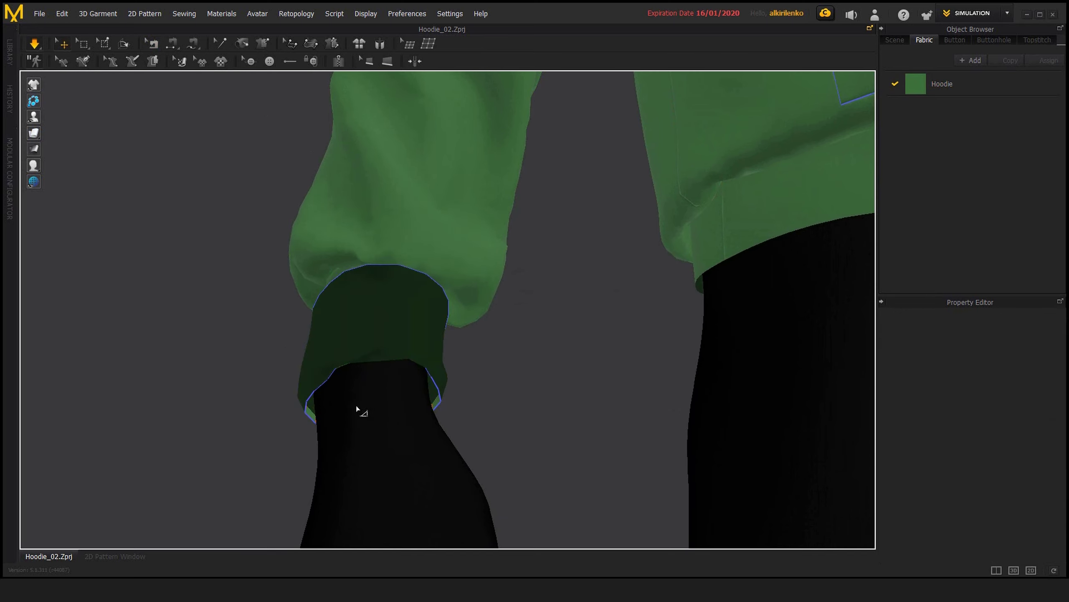
key(b)
middle_drag(357, 408, 371, 356)
scroll(379, 392, up, 4)
middle_drag(257, 394, 327, 387)
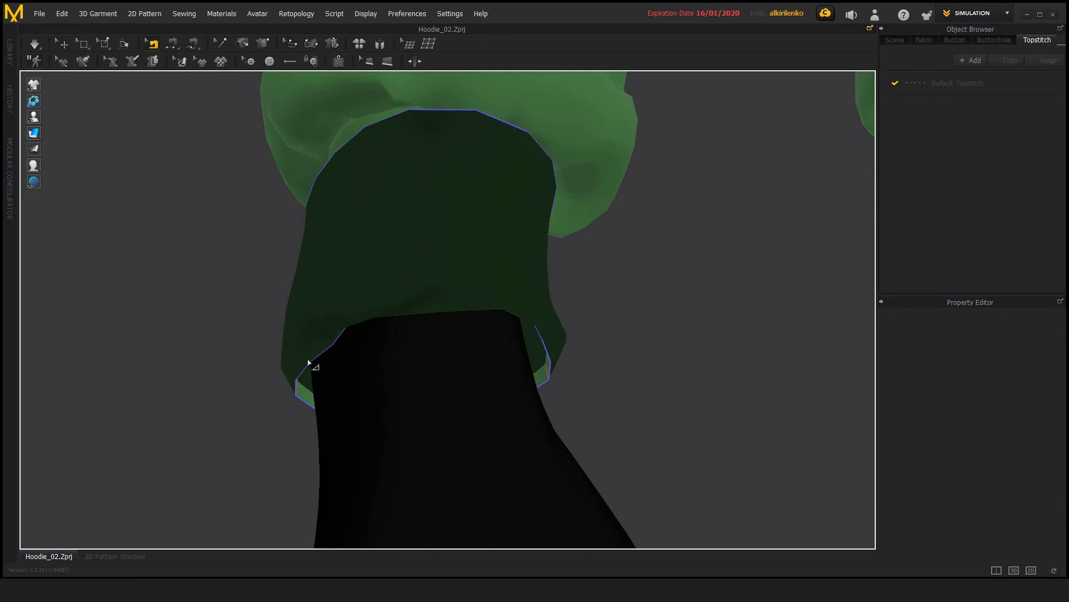
key(space)
key(b)
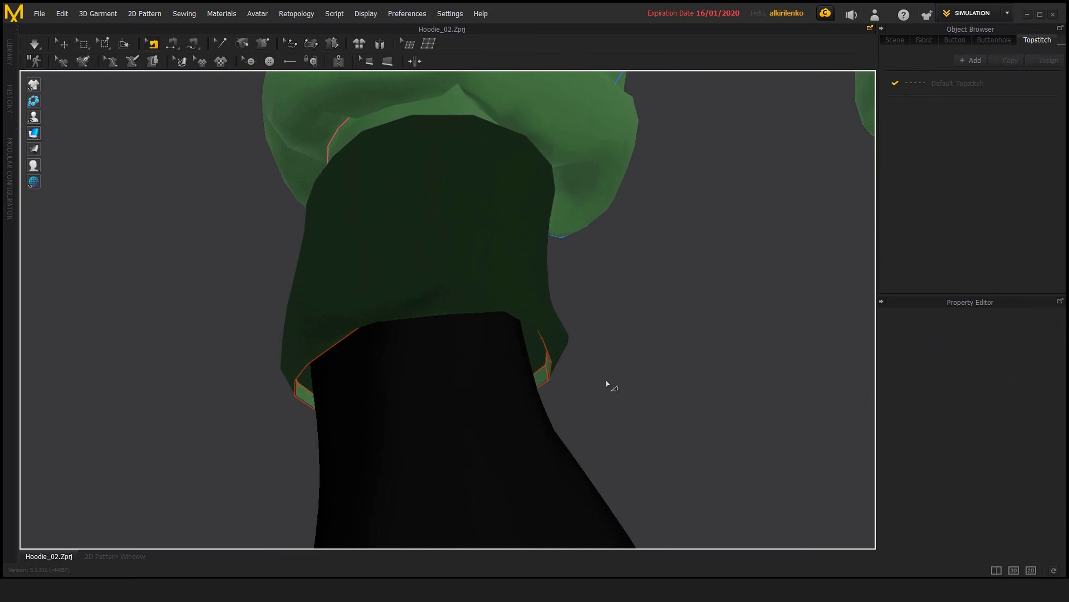
- Examine the simulated cuff's turned bottom edge up close and the whole hoodie from the front
scroll(607, 381, down, 3)
scroll(590, 390, up, 4)
scroll(581, 370, down, 1)
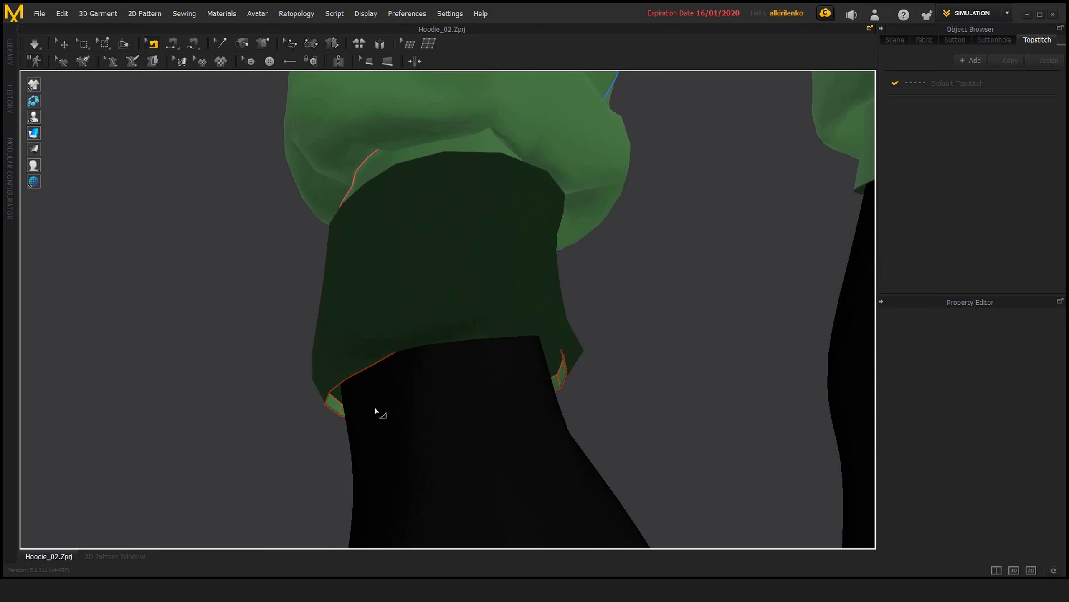
scroll(581, 346, down, 3)
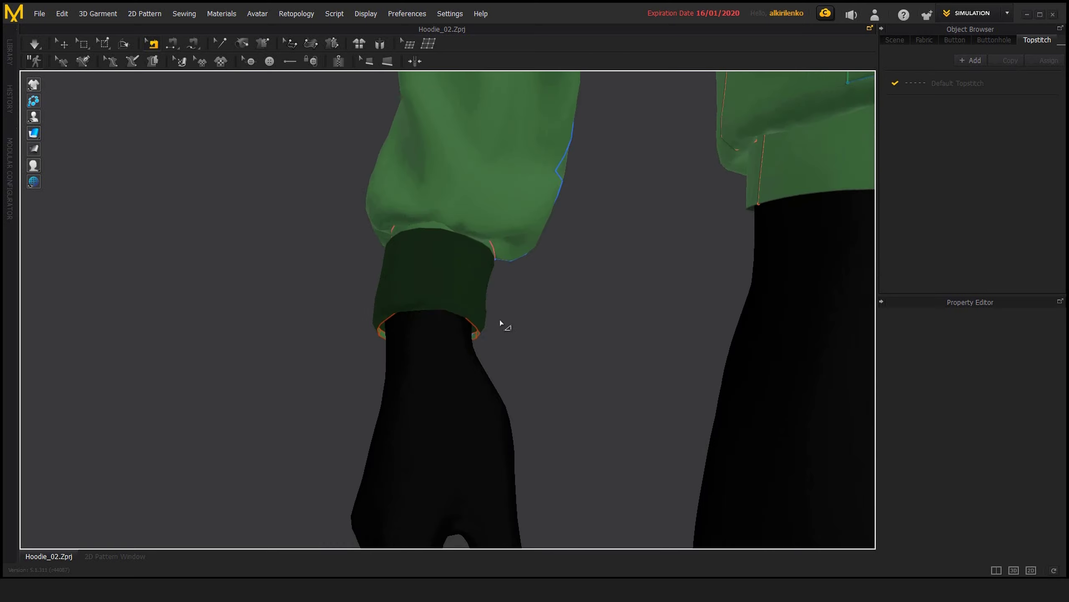
scroll(463, 358, up, 5)
scroll(510, 354, down, 2)
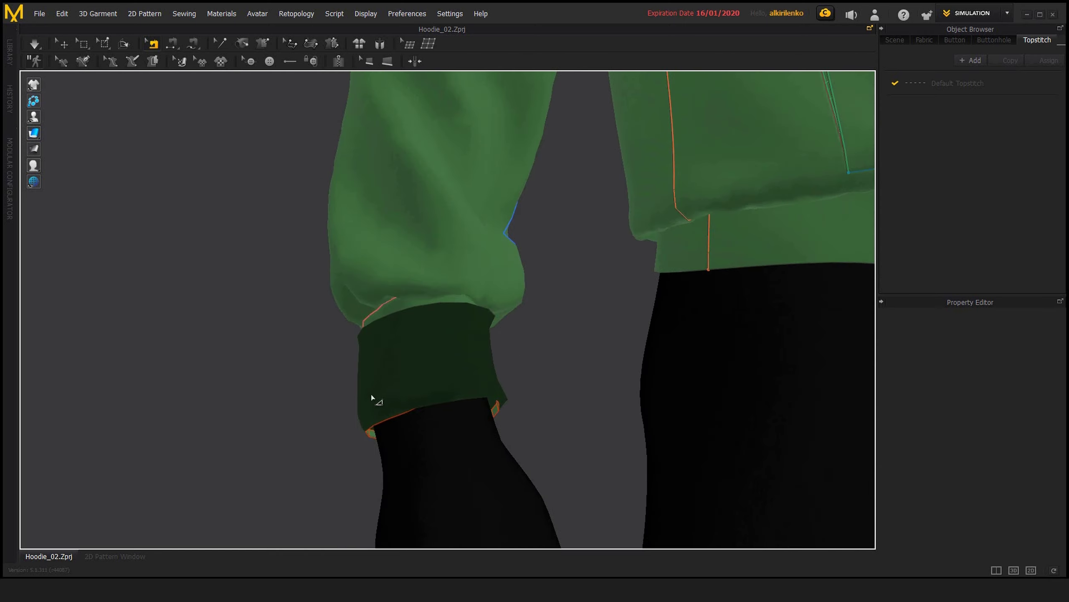
scroll(483, 331, down, 10)
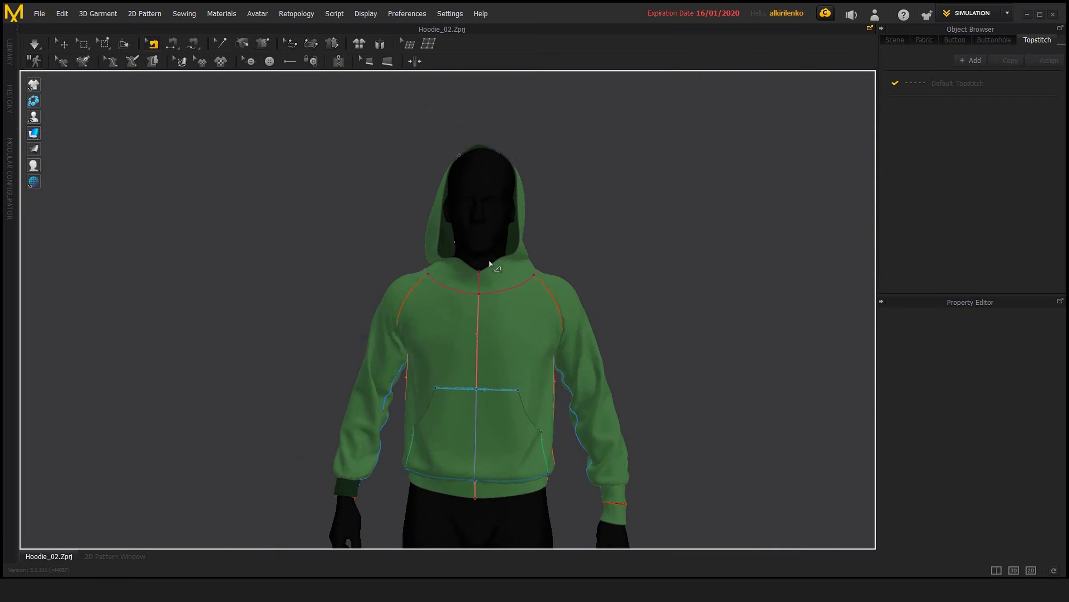